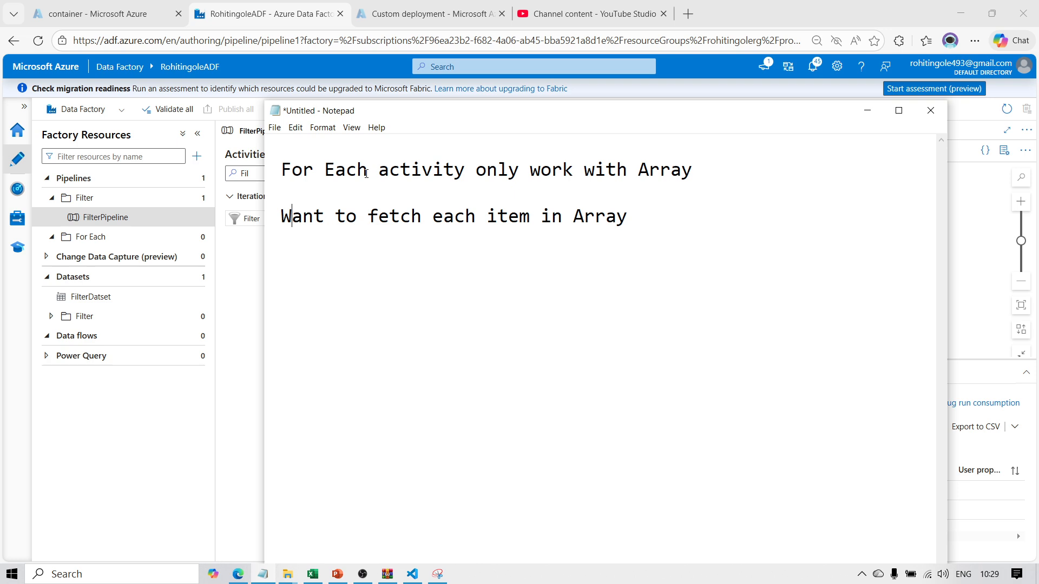
left_click(279, 171)
left_click_drag(416, 170, 705, 175)
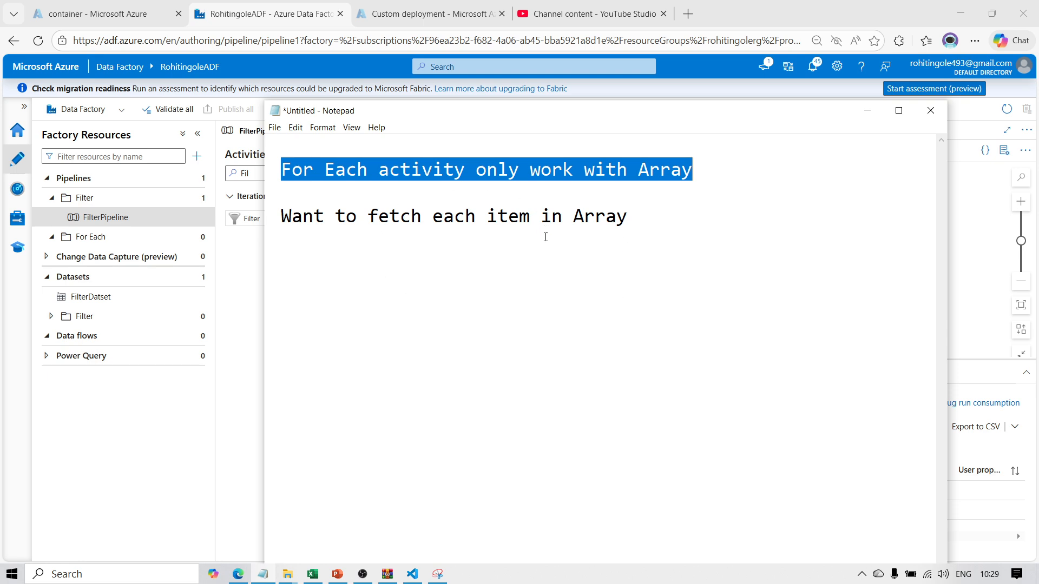
- Add the line "we must add other activity in for Each(Copy,Delte etc)" below the existing notes, leaving a blank line between
left_click(631, 231)
key("Return")
key("Return")
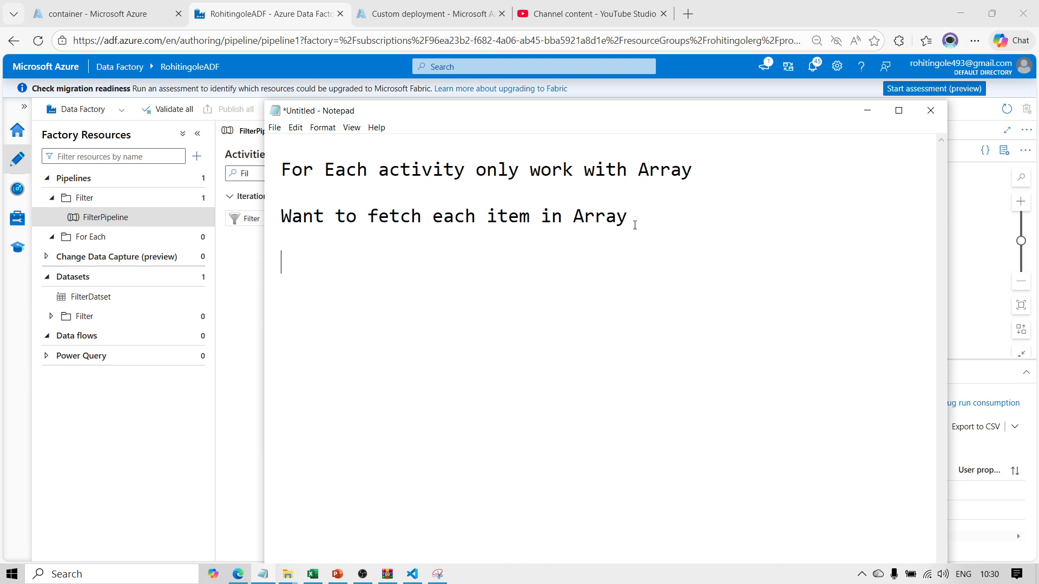
type("we must o")
key("BackSpace")
type("add ")
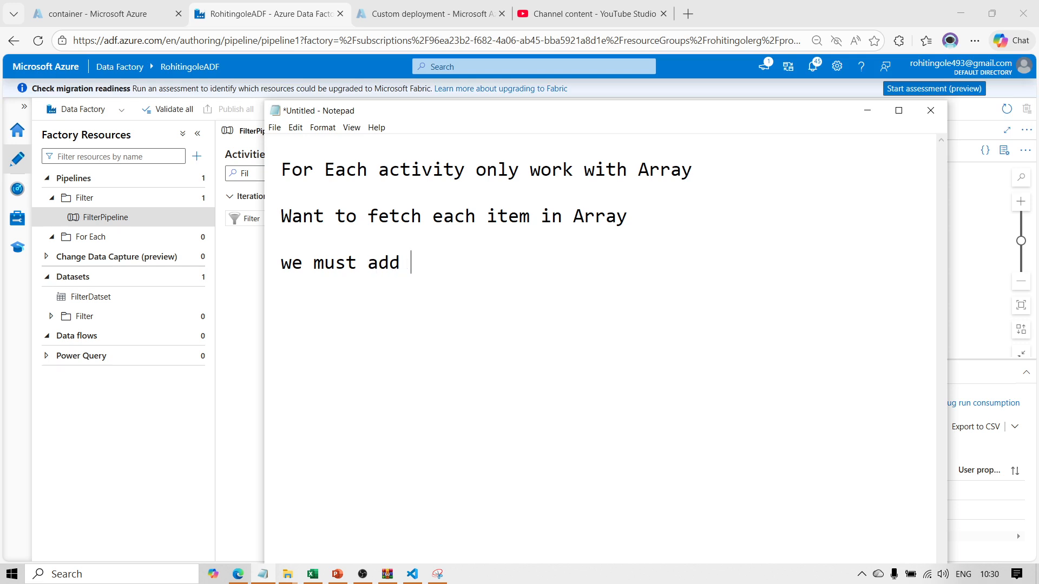
type("other act")
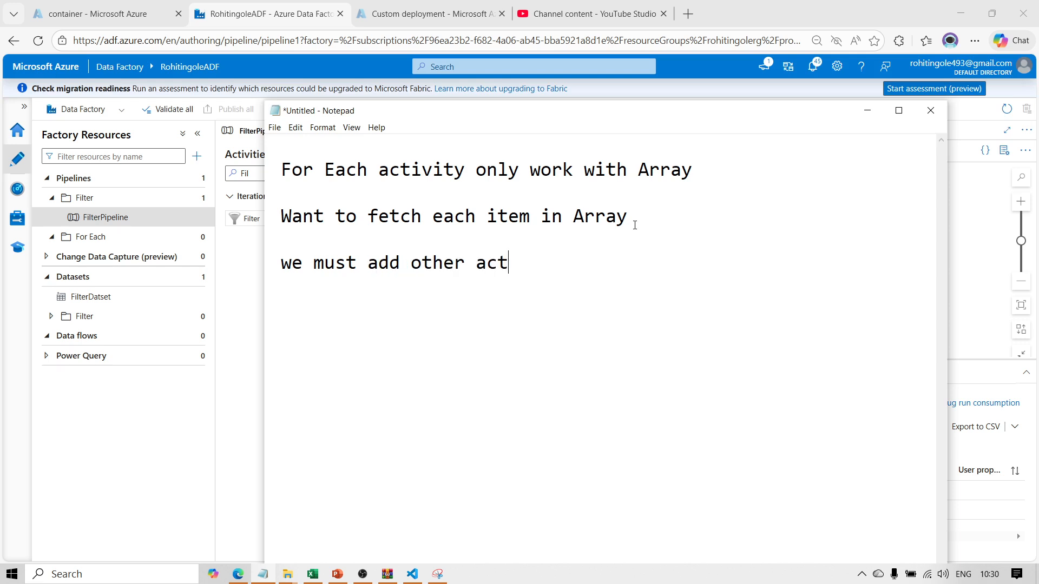
type("ivity in ")
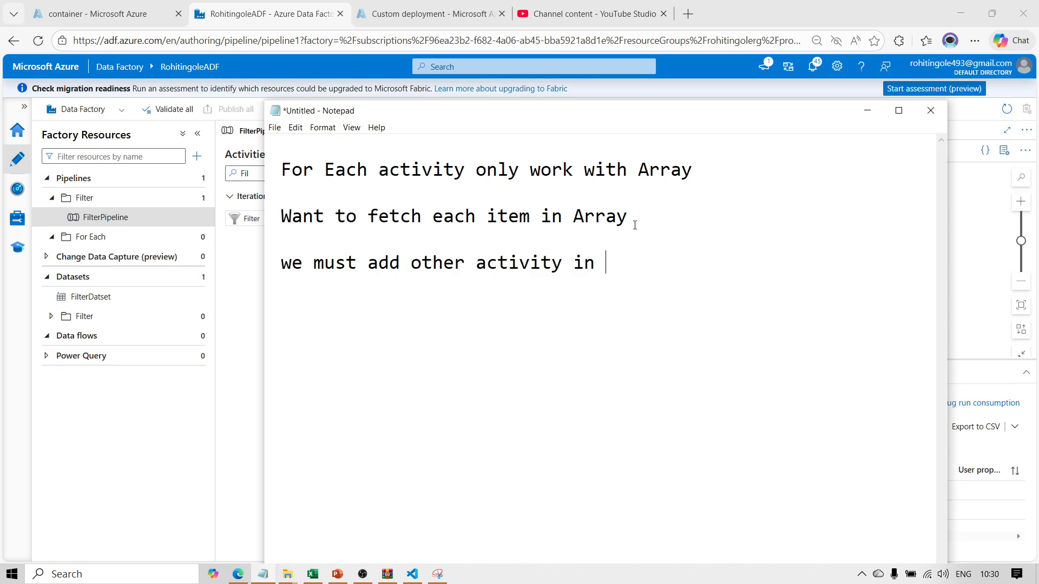
type("for Each(Cop")
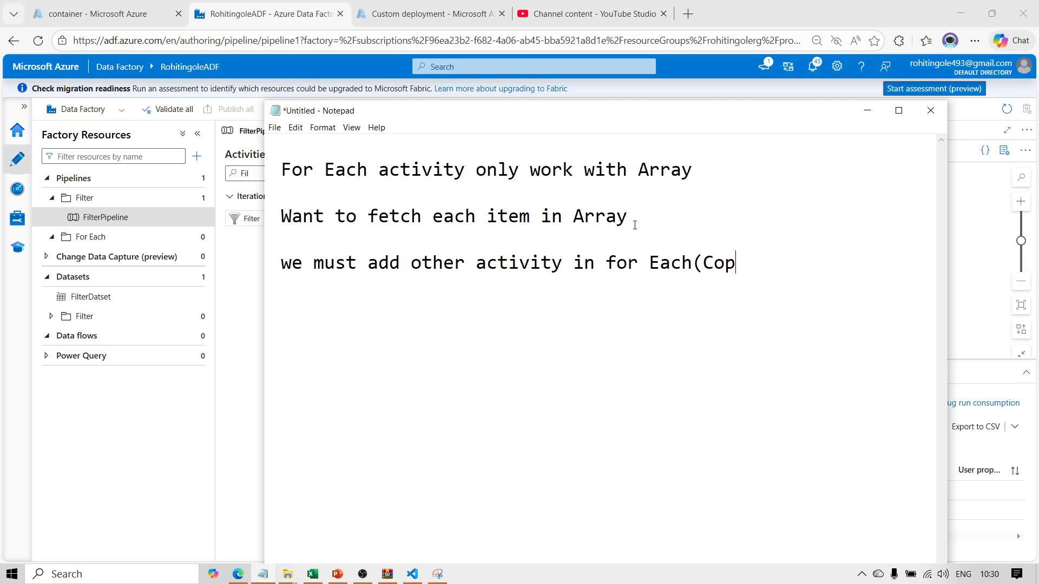
type("y,Delte")
key("BackSpace")
key("BackSpace")
type("elte etc)")
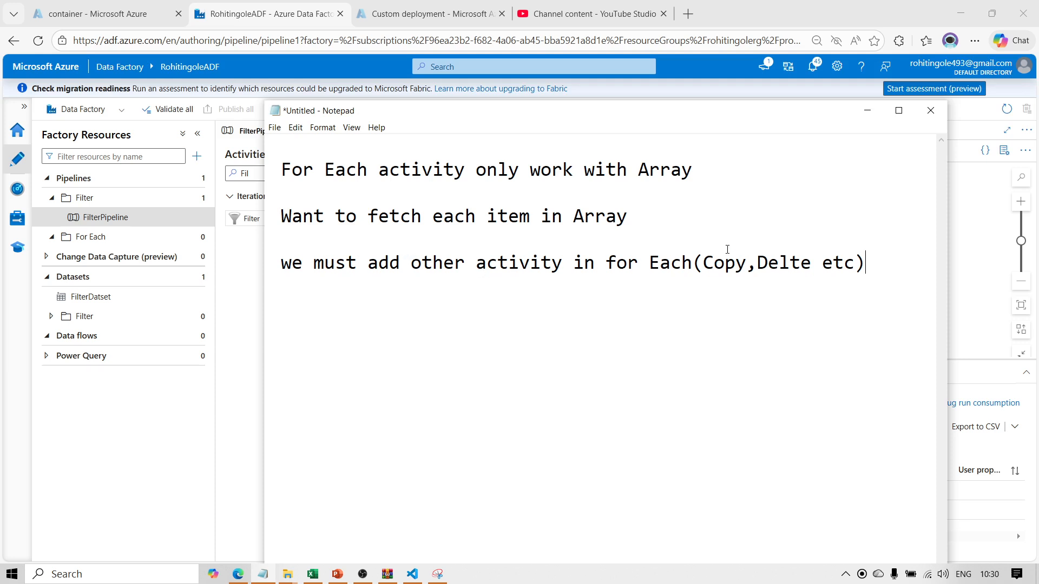
- Switch from Notepad to Azure Data Factory and create a new pipeline inside the For Each folder
left_click(868, 110)
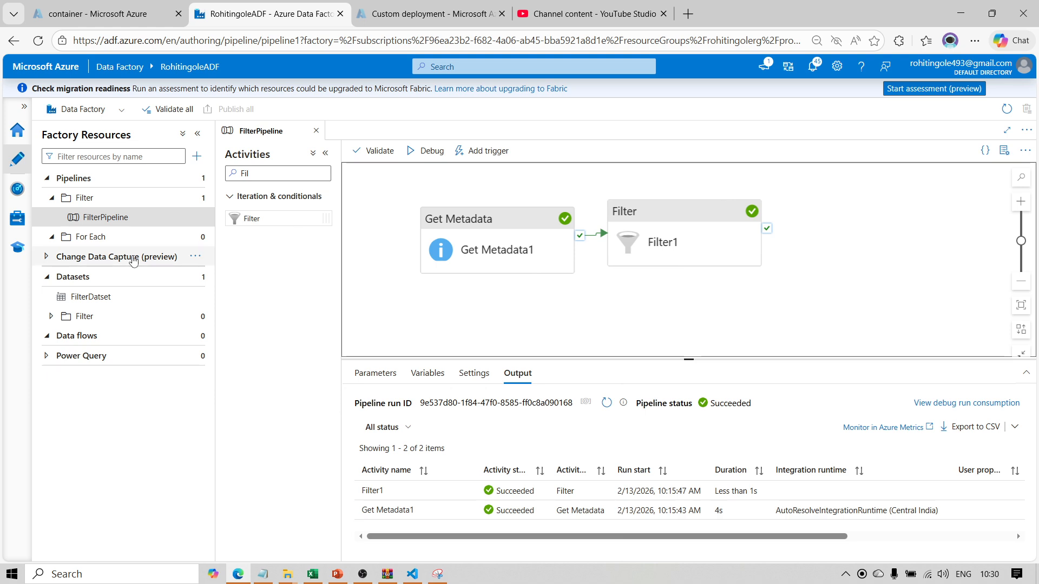
left_click(96, 238)
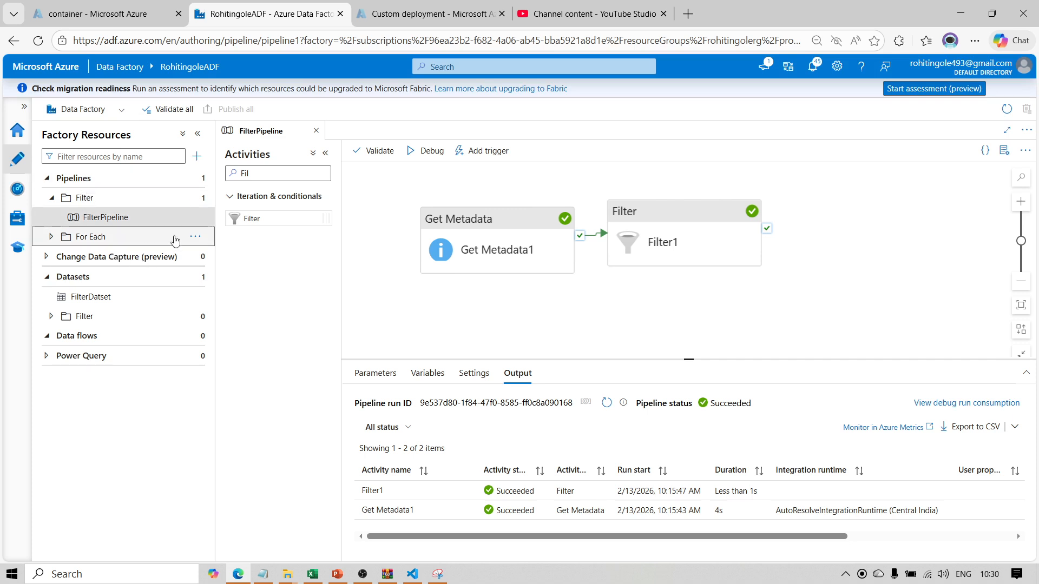
left_click(195, 237)
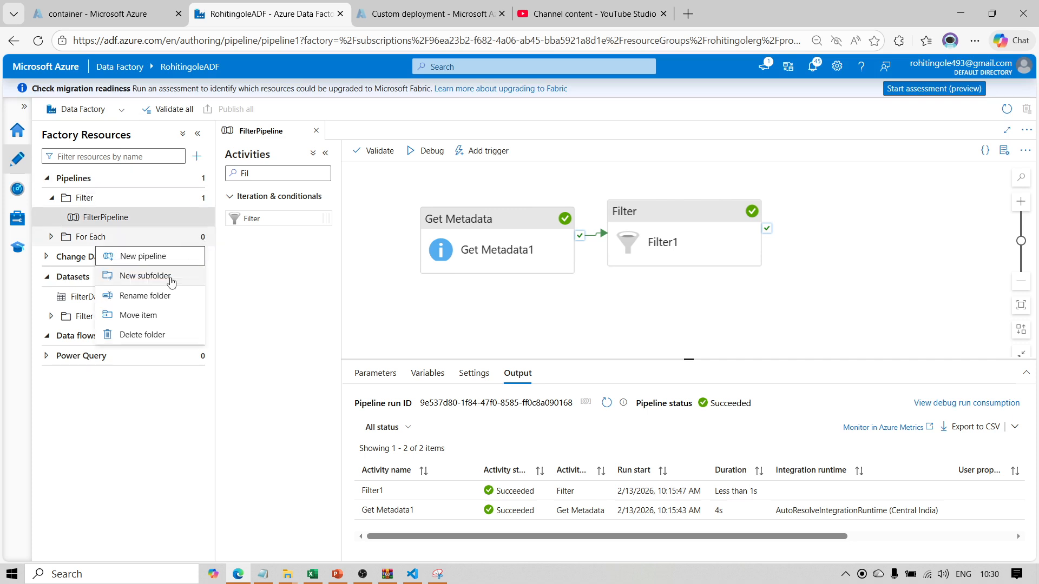
left_click(164, 261)
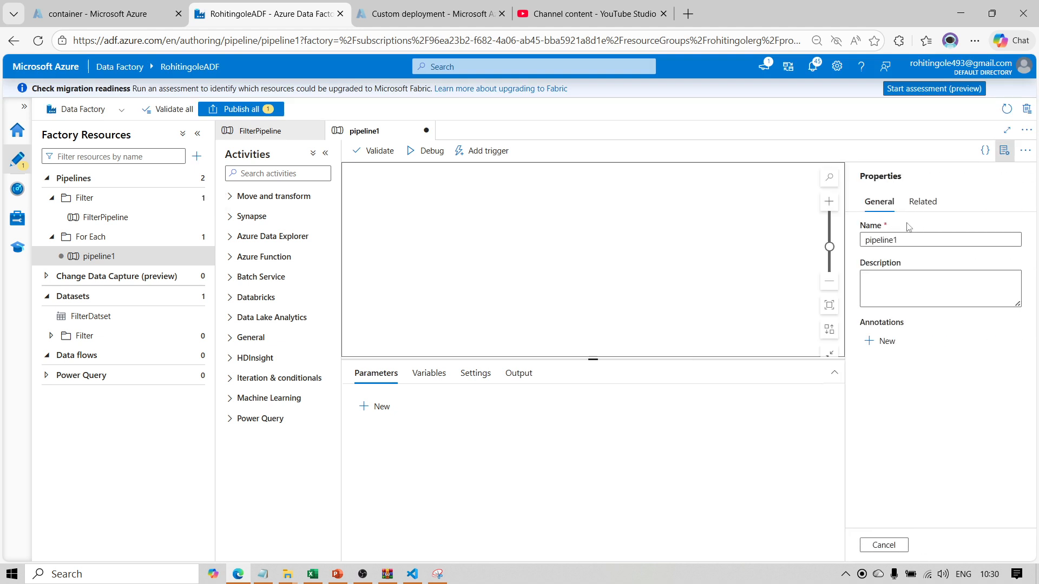
- Name the new pipeline ForEachPipeline
double_click(910, 240)
type("FO")
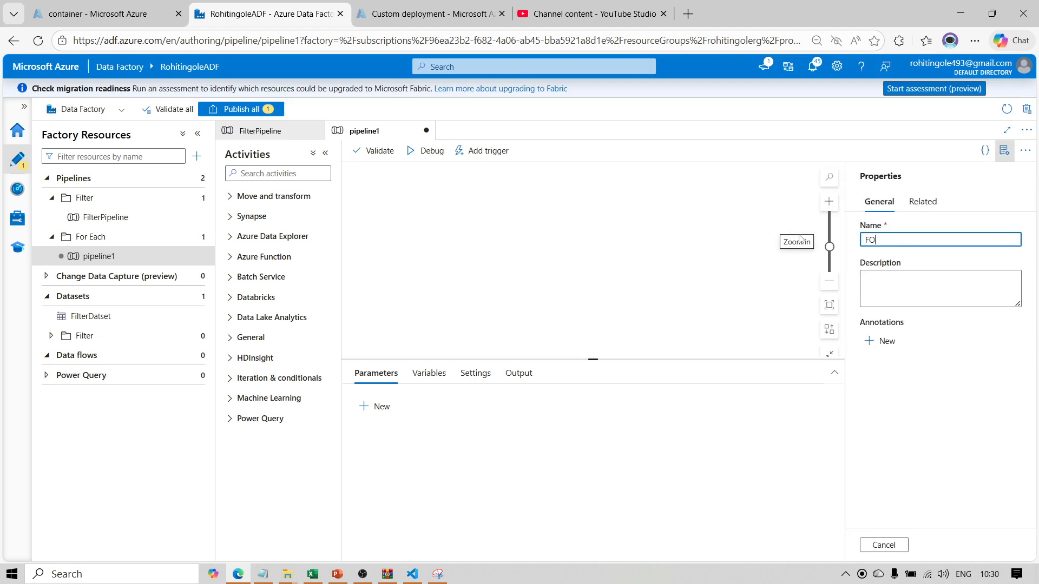
type("r")
key("BackSpace")
key("BackSpace")
type("or")
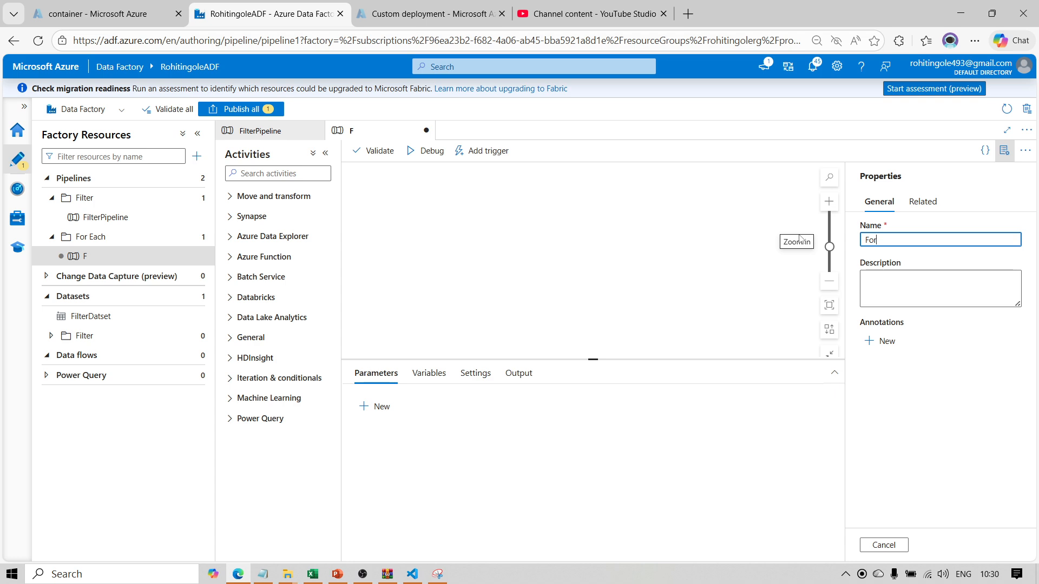
type("EachPipeline")
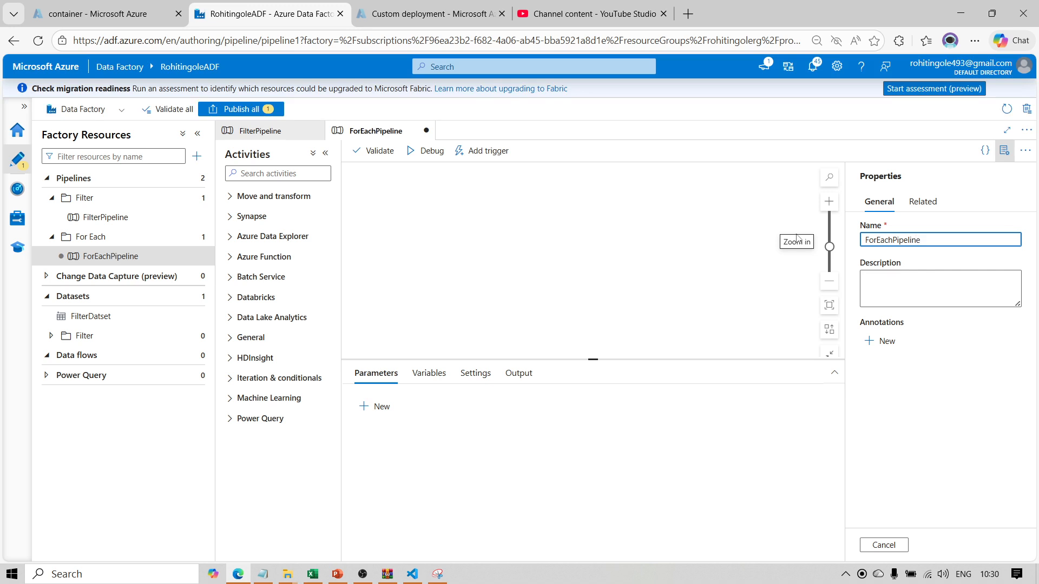
- Switch to the storage container in the Azure portal and examine the Input folder and its Multiplefiles subfolder
left_click(126, 16)
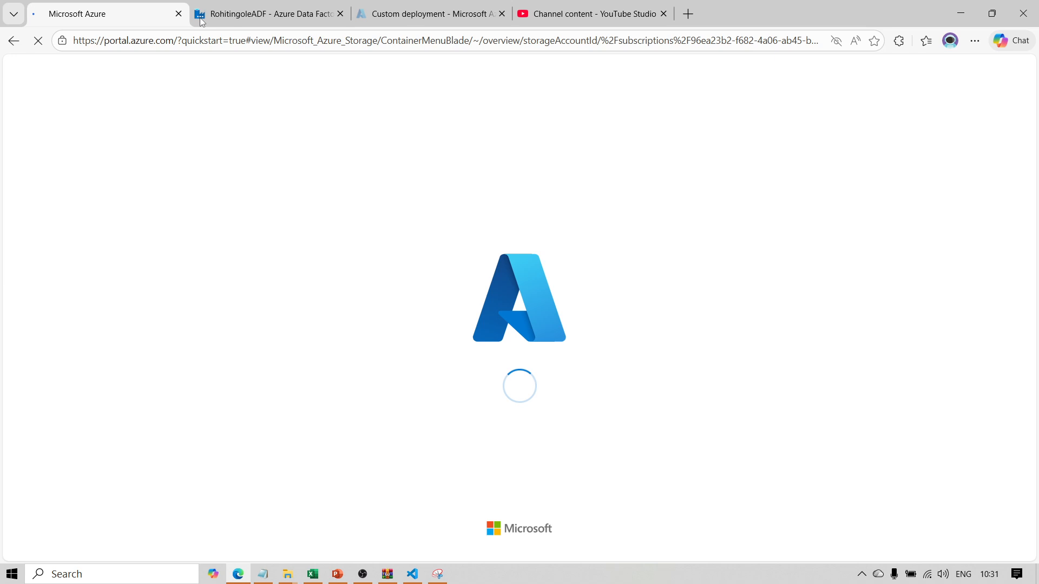
left_click(237, 16)
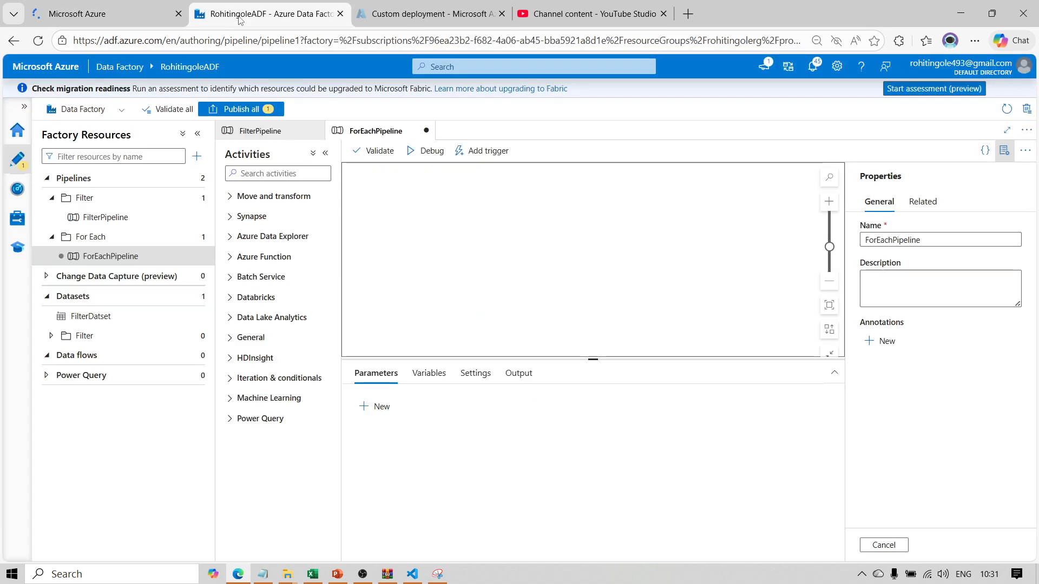
left_click(103, 15)
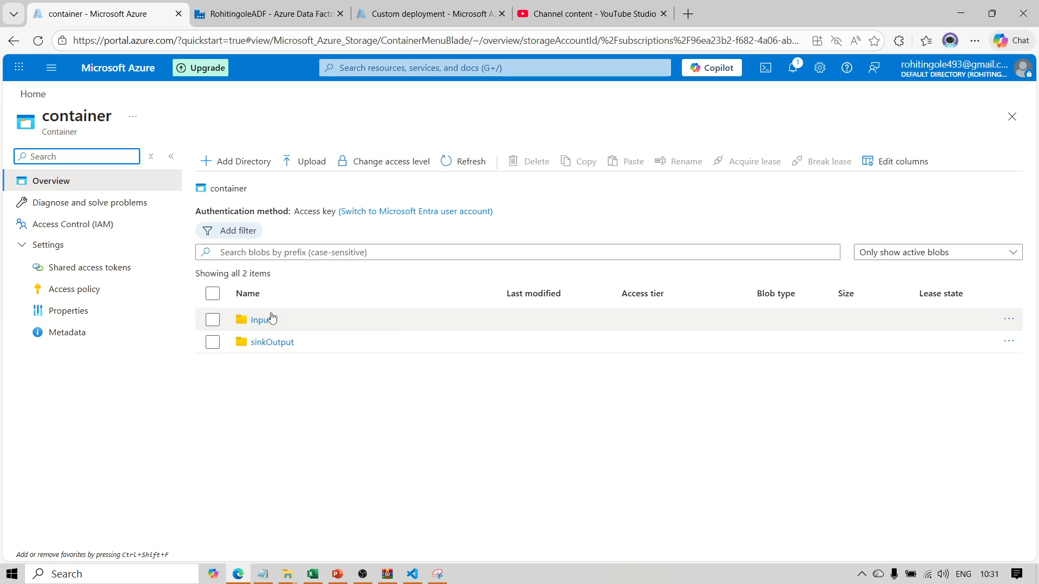
left_click(261, 320)
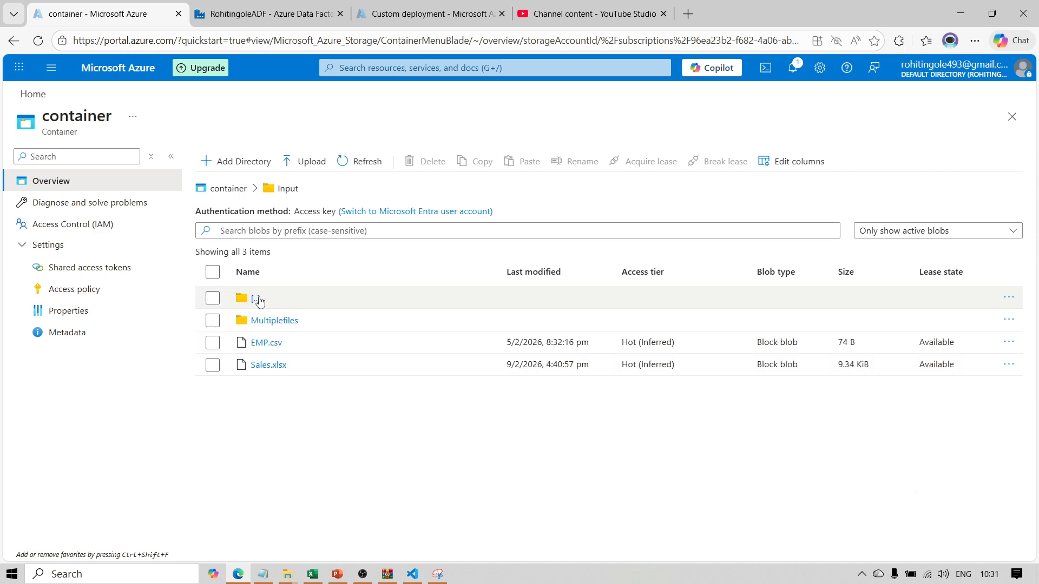
left_click(270, 321)
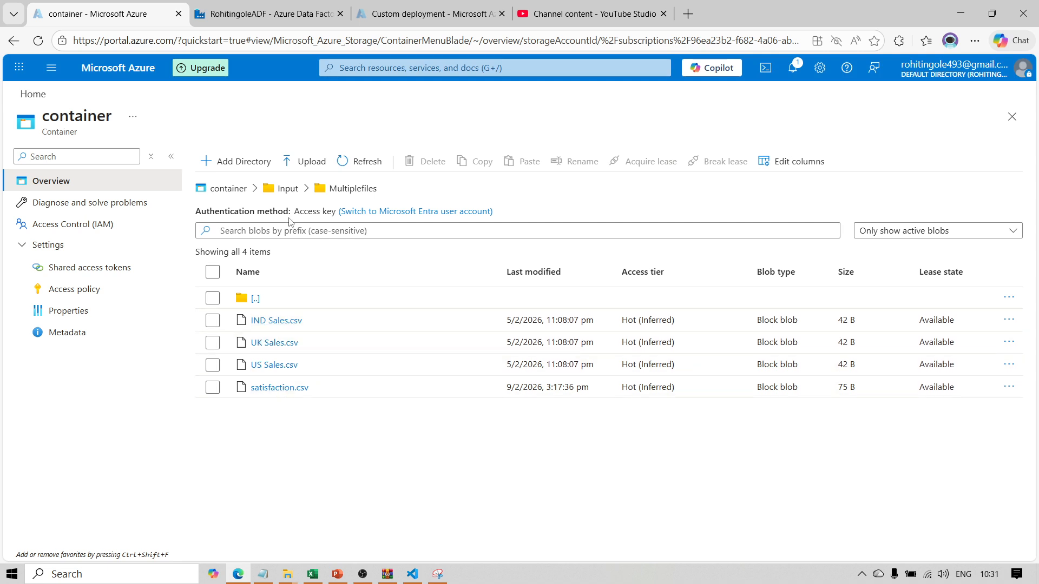
left_click(290, 193)
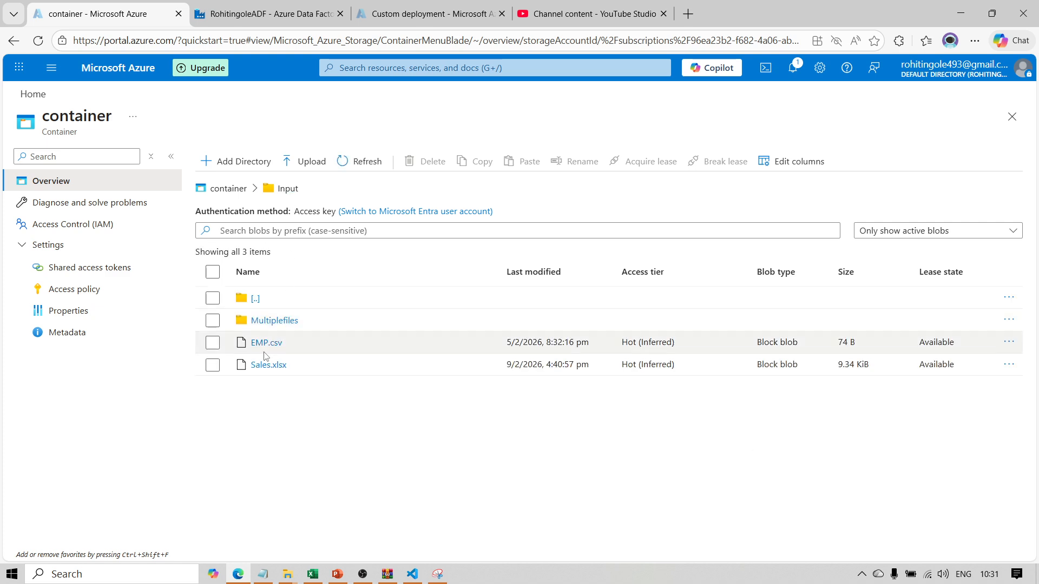
- Delete IND Sales.csv, UK Sales.csv, US Sales.csv and satisfaction.csv from the container's sinkOutput folder
left_click(227, 189)
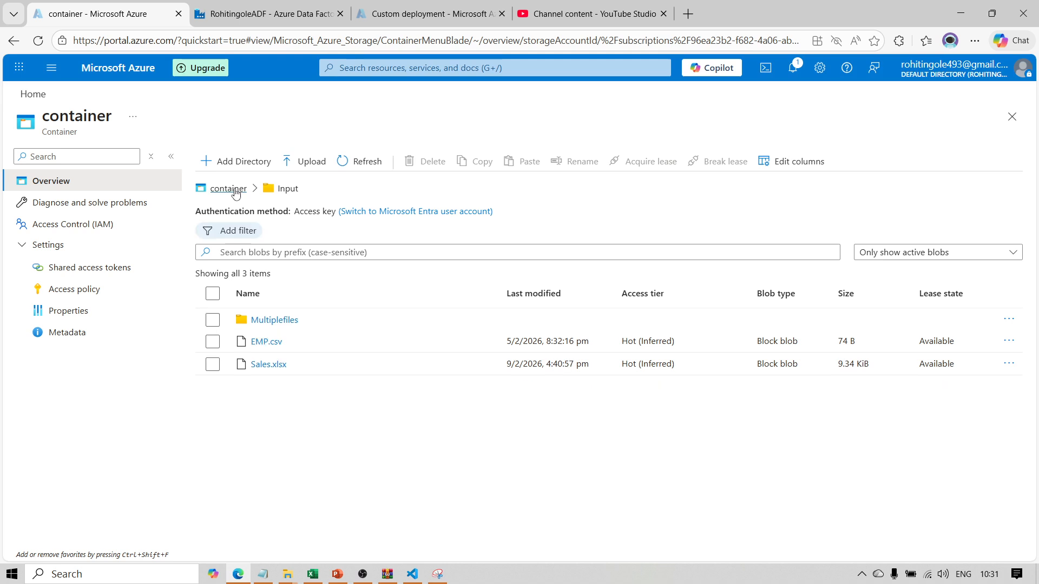
left_click(272, 342)
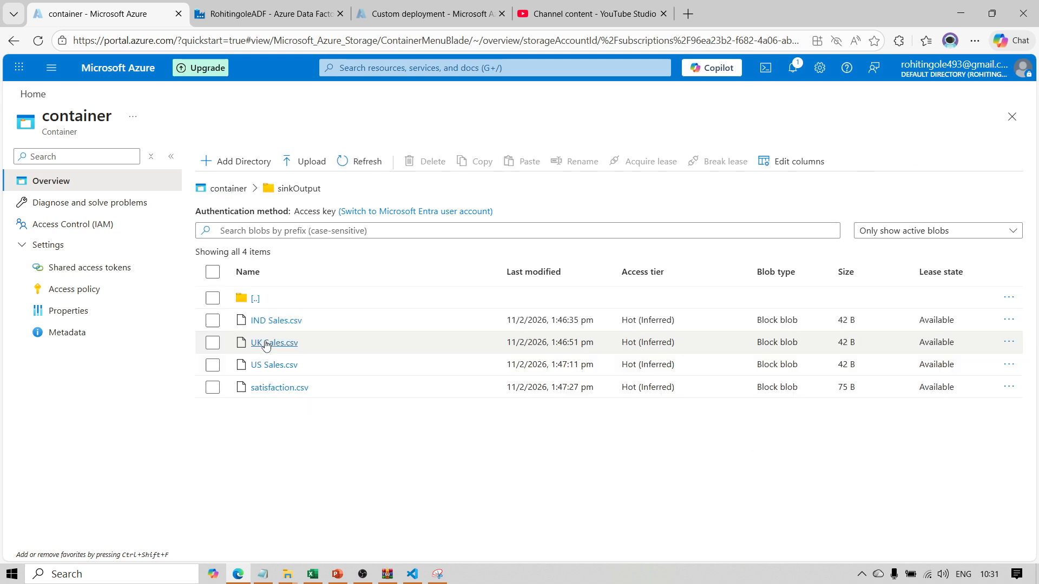
left_click(213, 321)
left_click(213, 344)
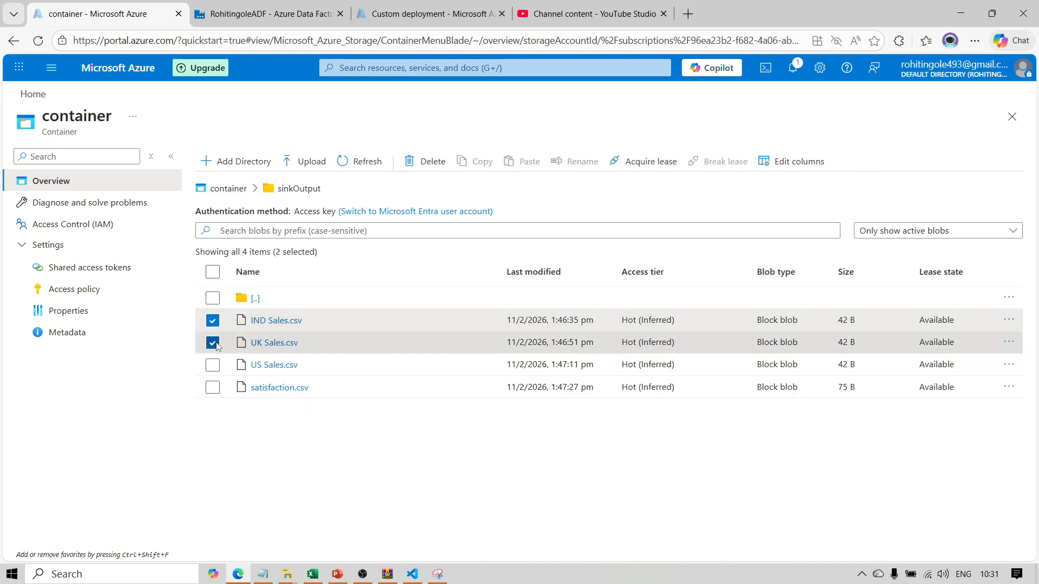
left_click(213, 365)
left_click(213, 387)
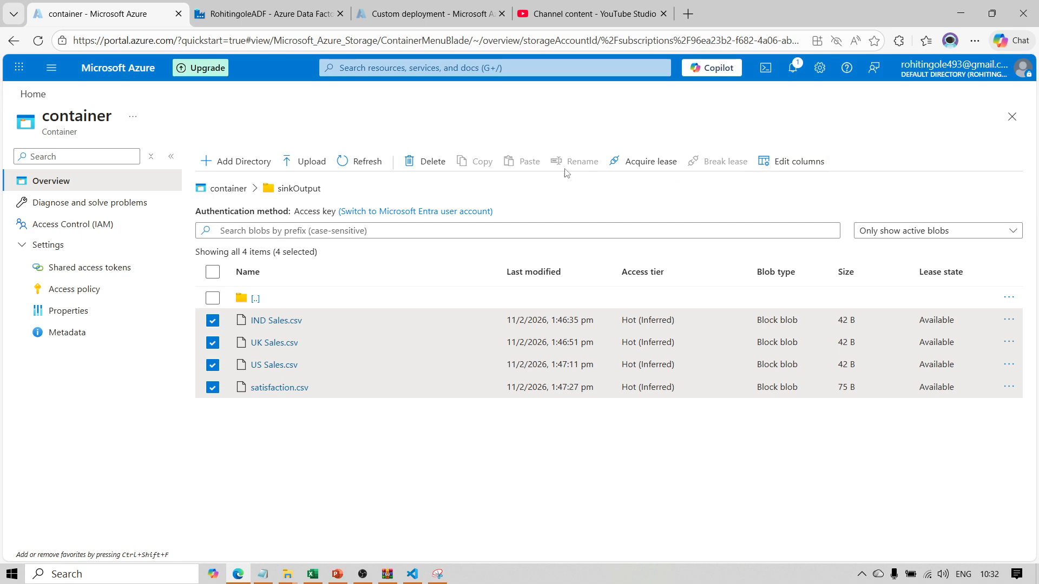
left_click(430, 161)
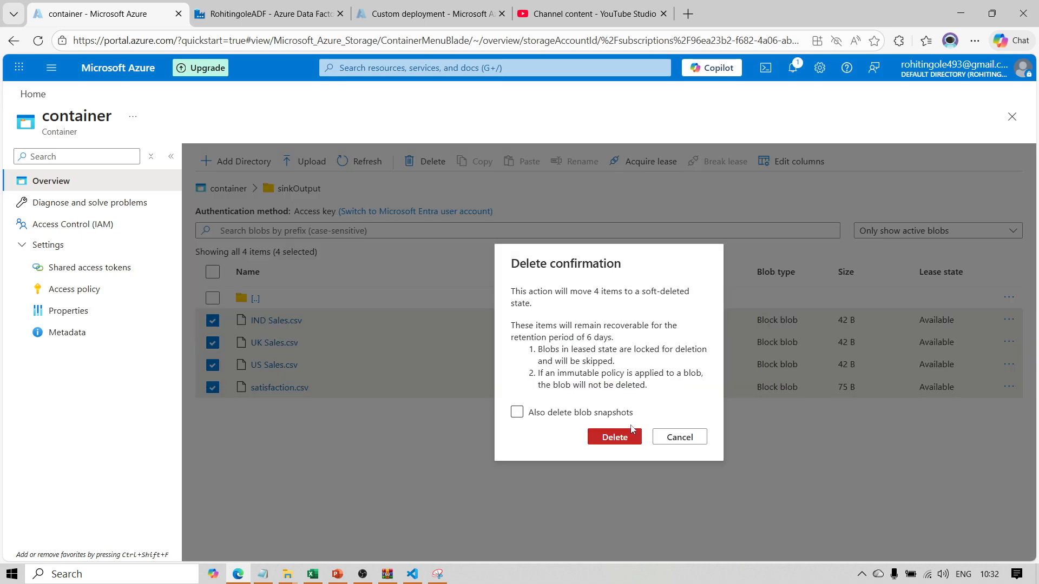
left_click(615, 437)
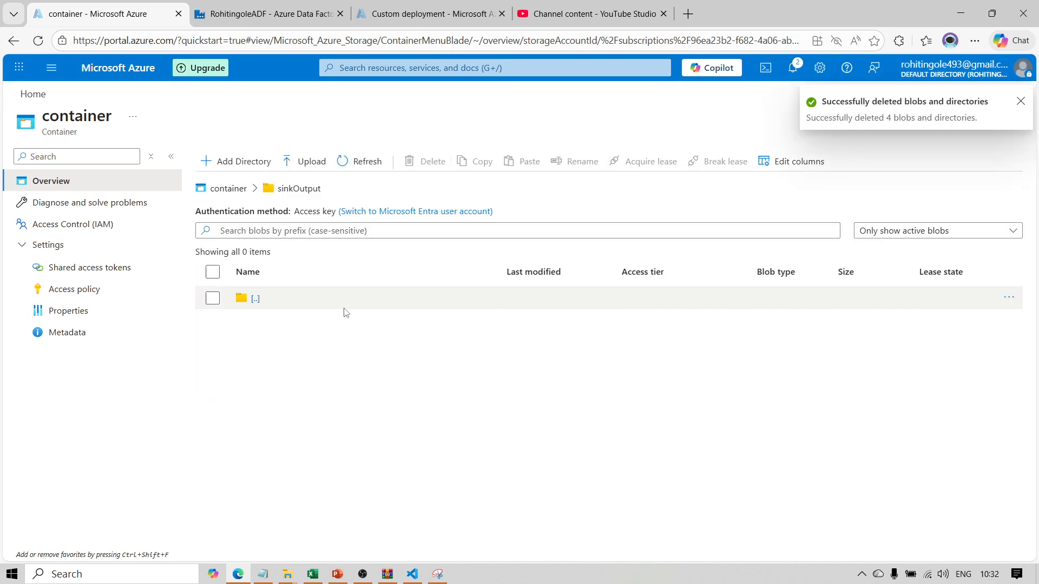
- Review the container's root, the Input folder and the source files in Multiplefiles, and return to the container root
left_click(235, 188)
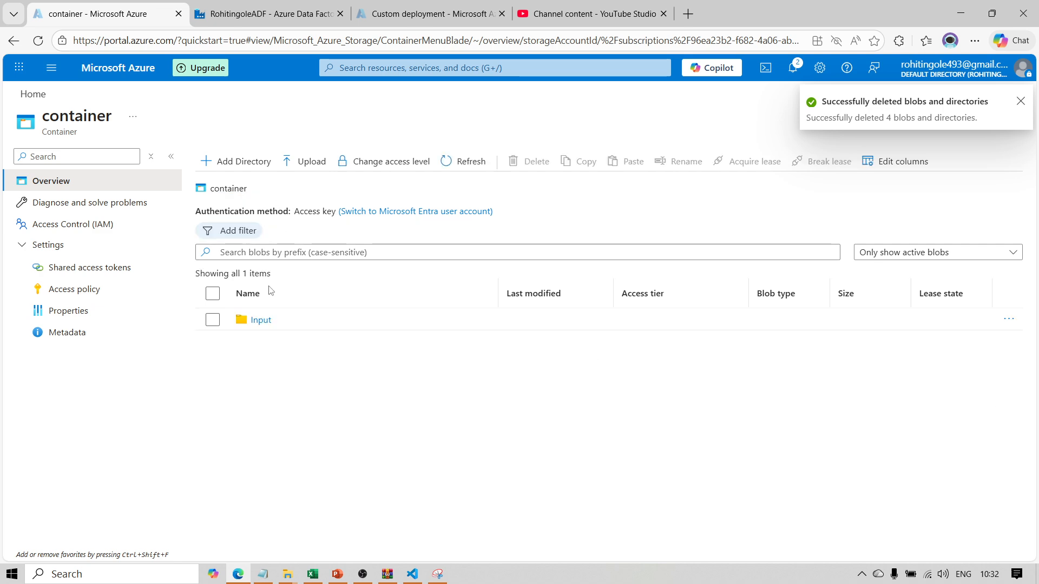
left_click(260, 320)
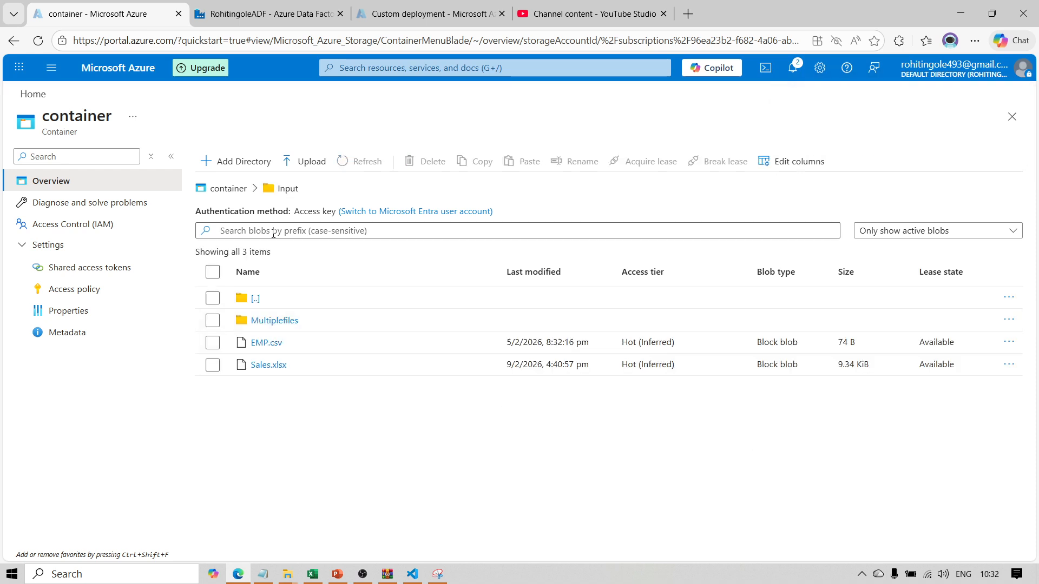
left_click(230, 192)
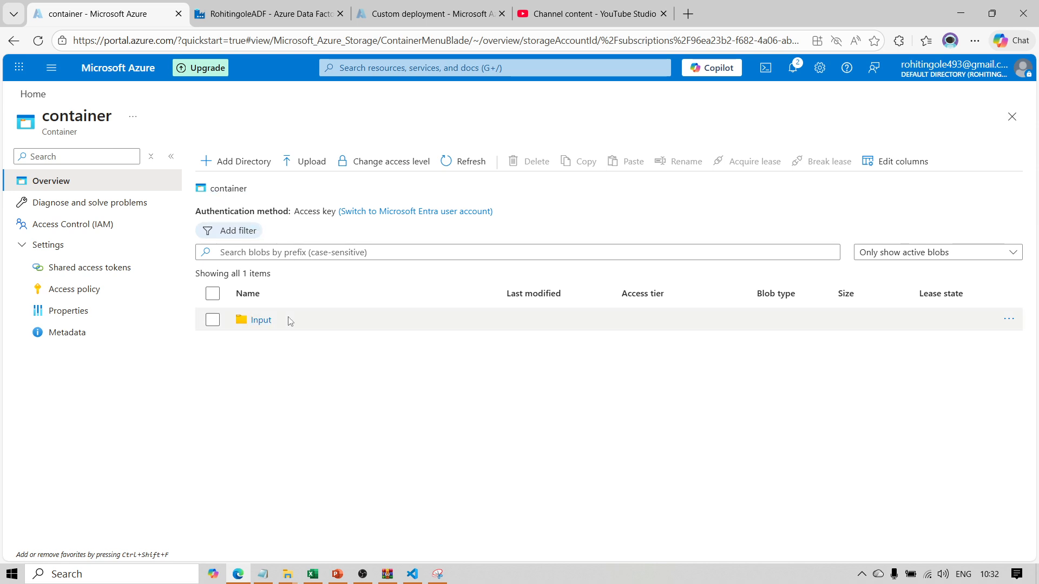
left_click(266, 323)
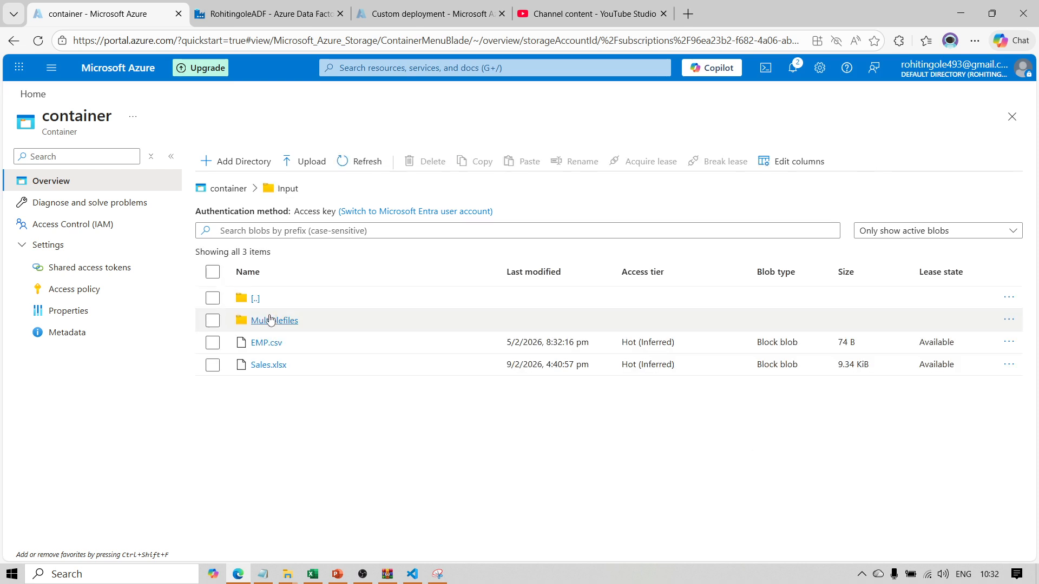
left_click(270, 324)
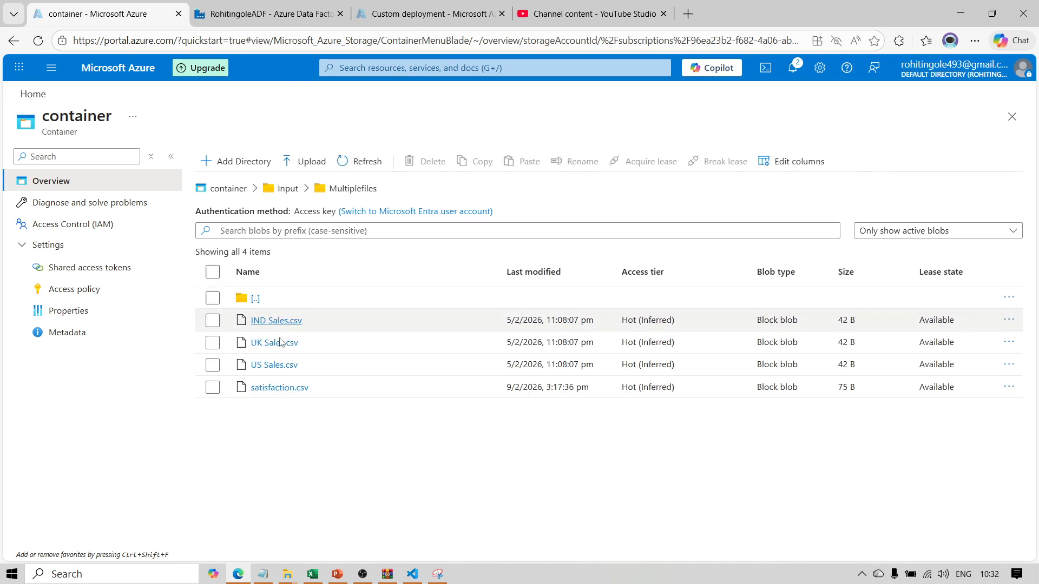
left_click(231, 189)
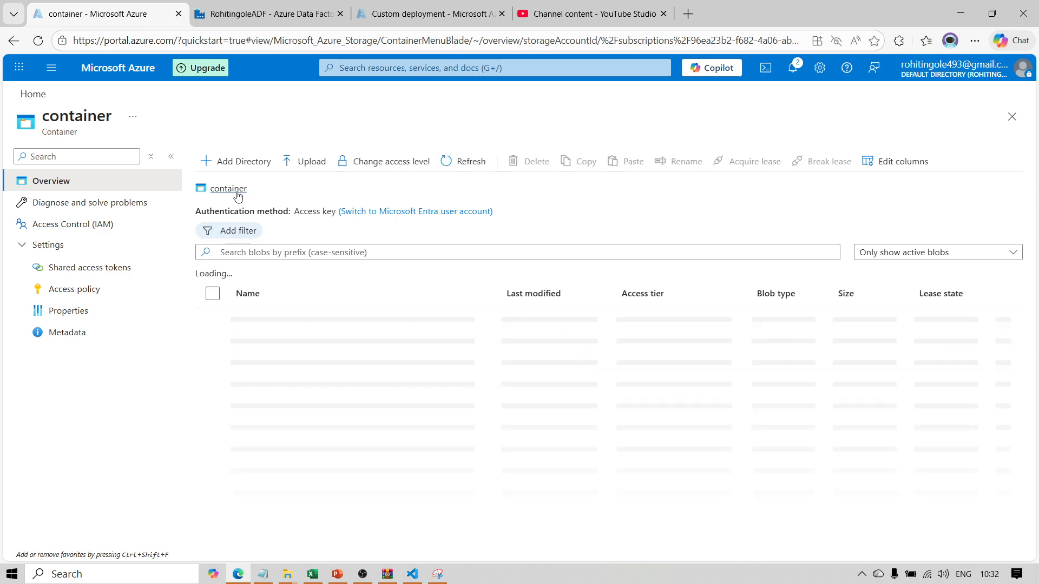
- Switch to Azure Data Factory and add a Get Metadata activity to the ForEachPipeline canvas
left_click(264, 6)
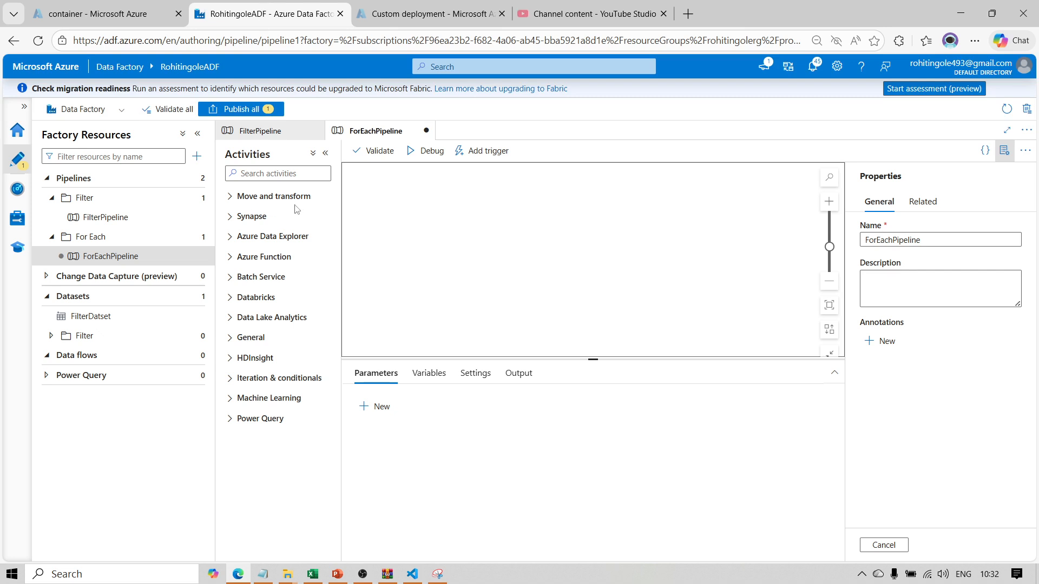
left_click(258, 172)
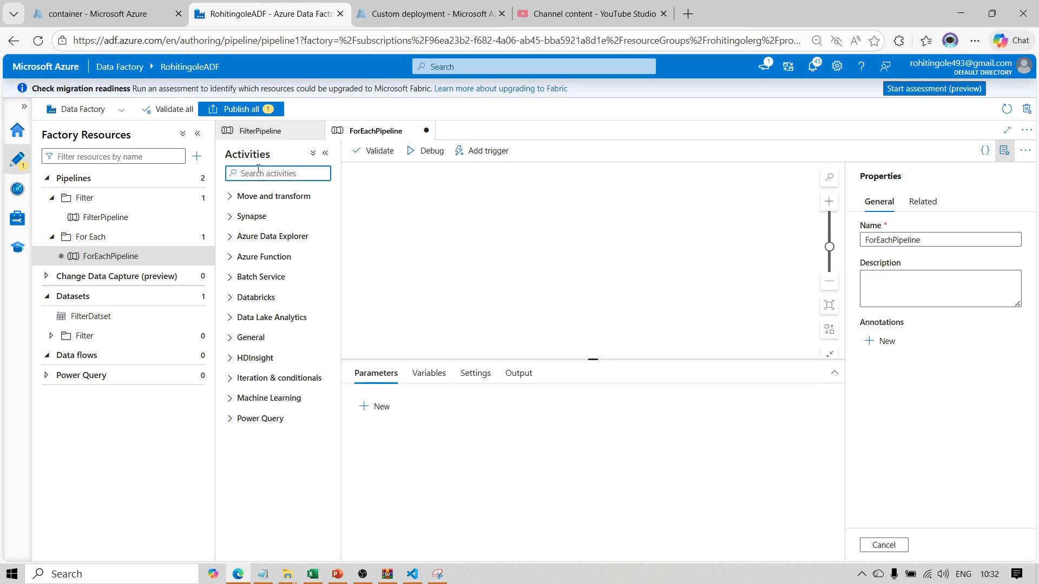
type("Ge")
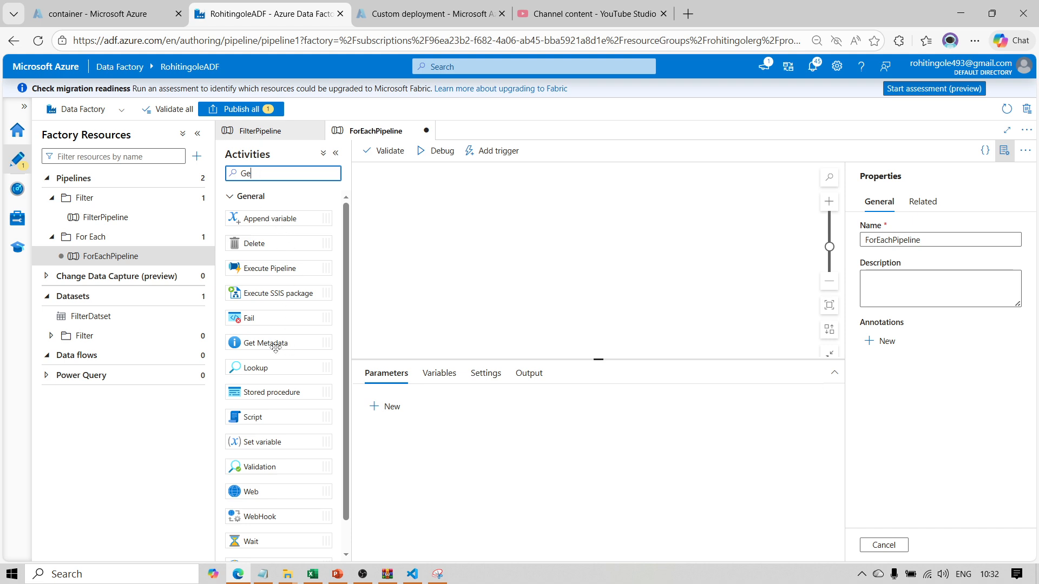
left_click_drag(275, 348, 447, 207)
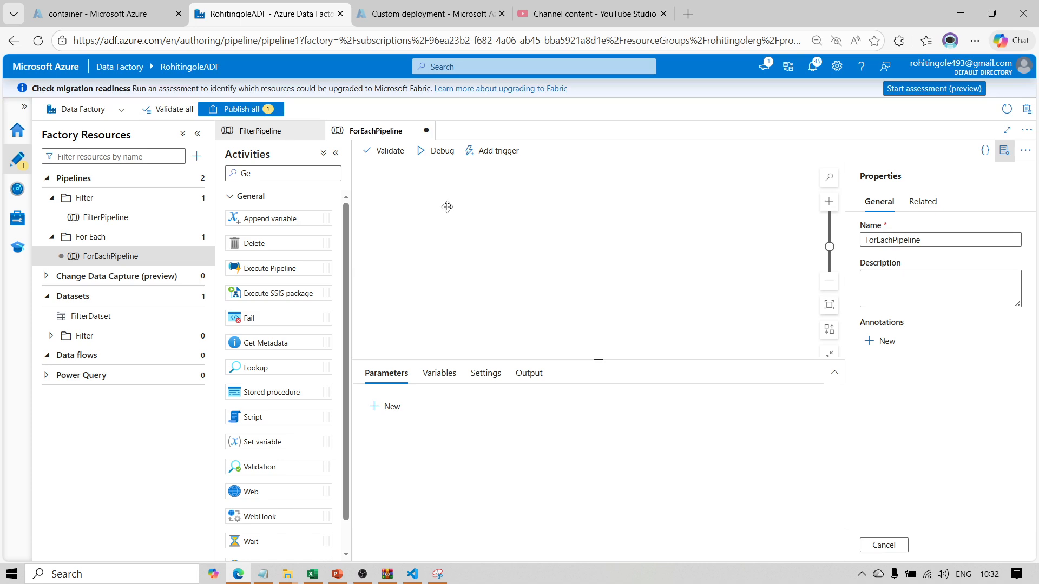
- Switch to the storage container, review the source files in Input/Multiplefiles, and return to Azure Data Factory
left_click(127, 14)
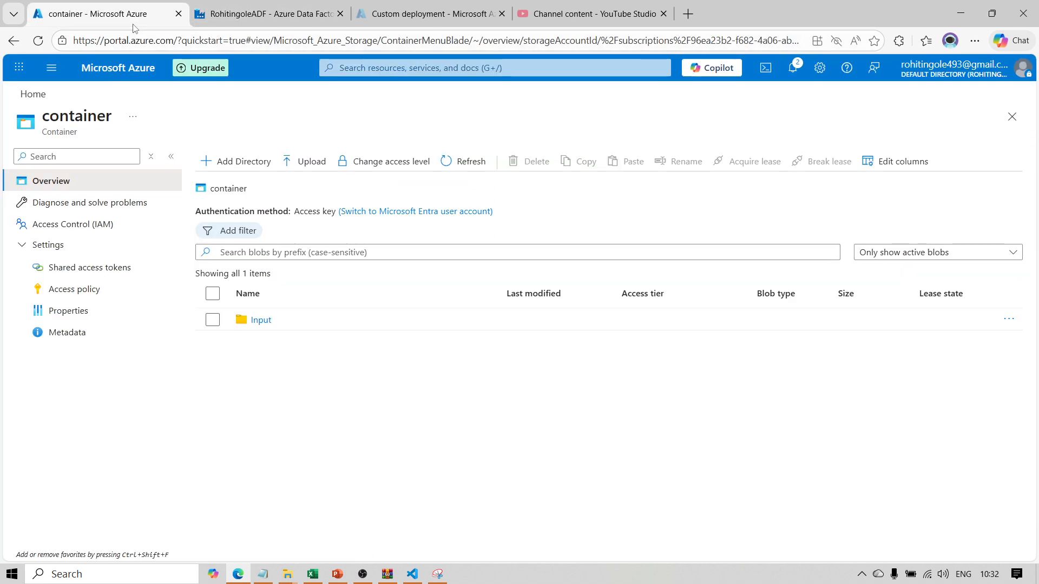
left_click(264, 320)
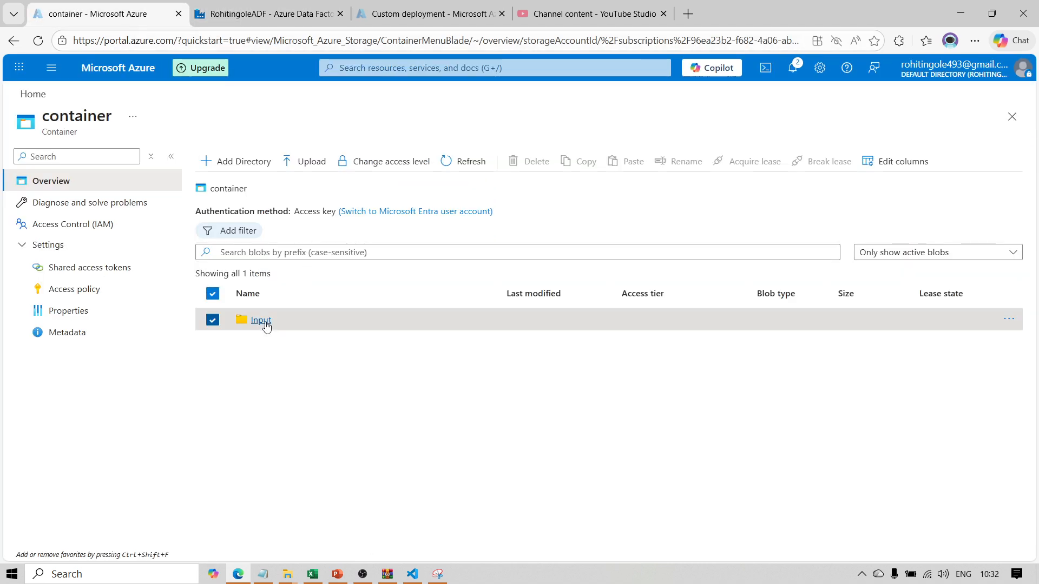
left_click(274, 320)
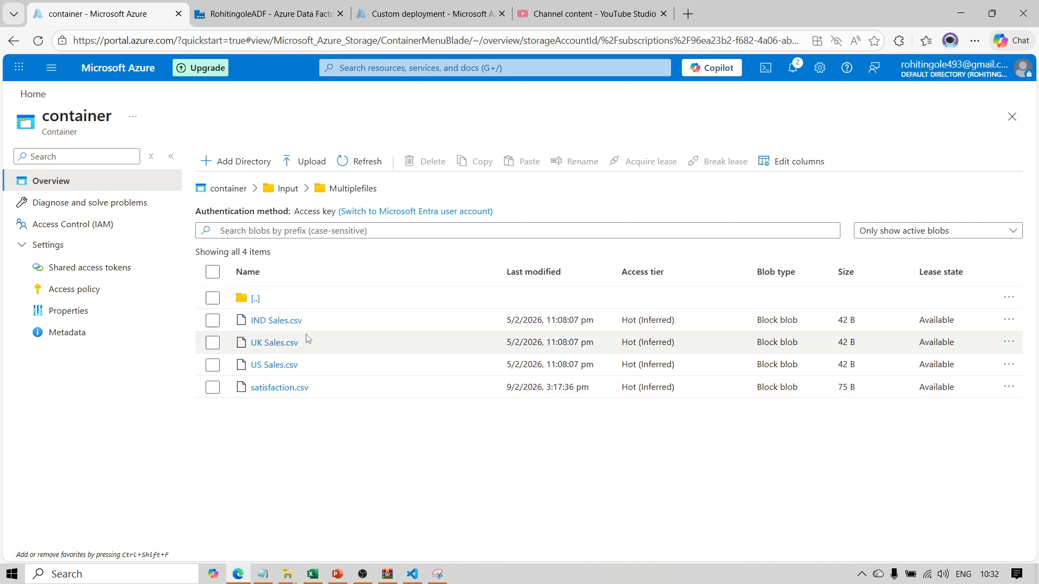
left_click(248, 14)
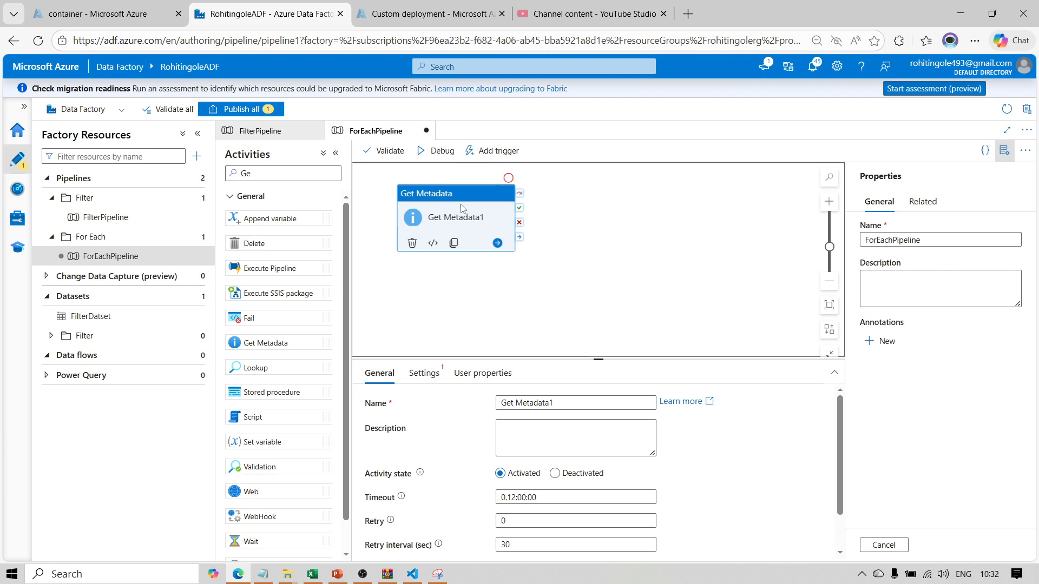
- Start a new dataset for the Get Metadata activity, using Azure Blob Storage and the DelimitedText format
left_click_drag(443, 191, 473, 216)
left_click(424, 378)
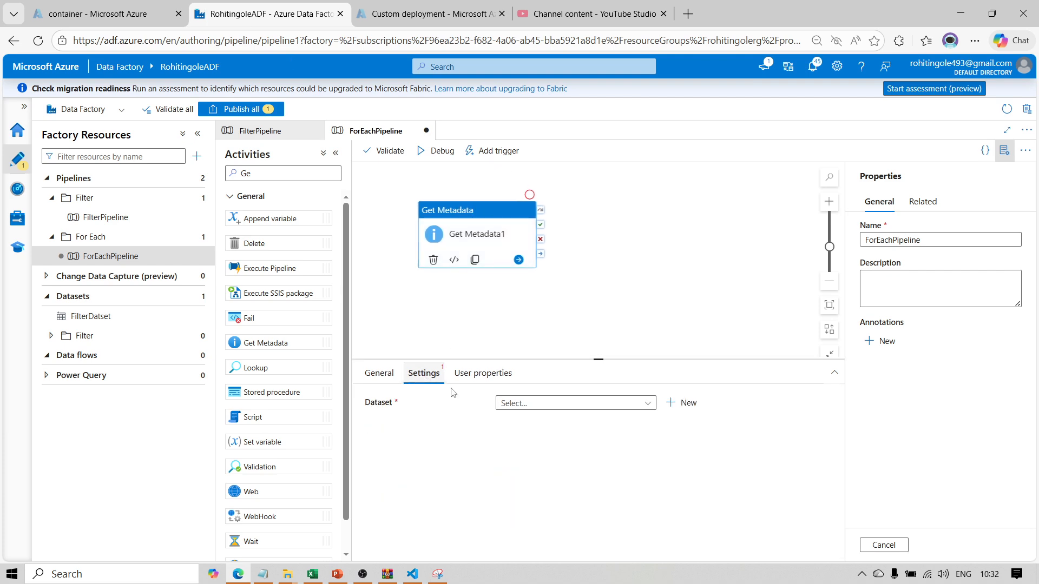
left_click(697, 406)
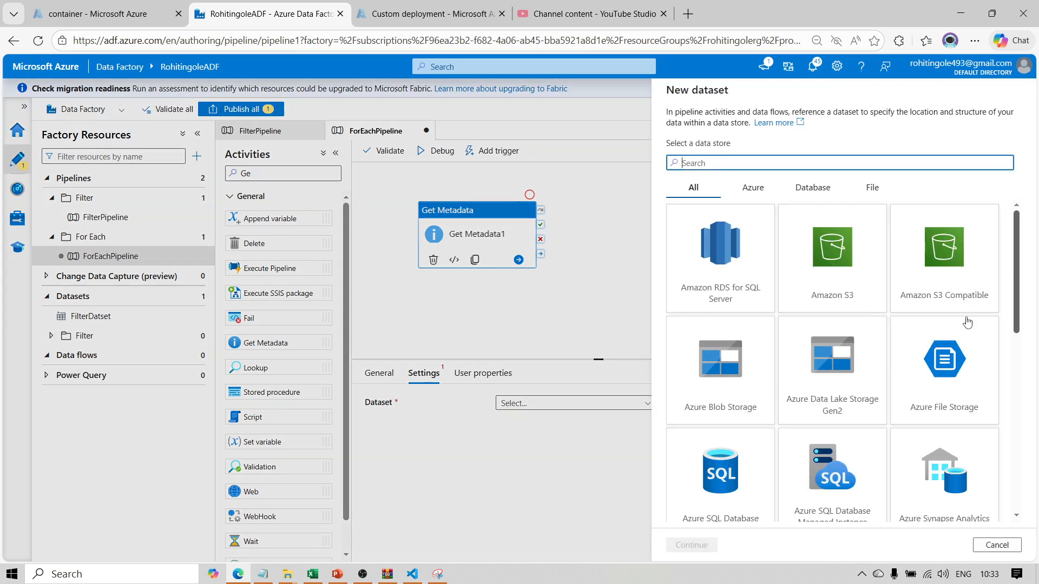
left_click(755, 373)
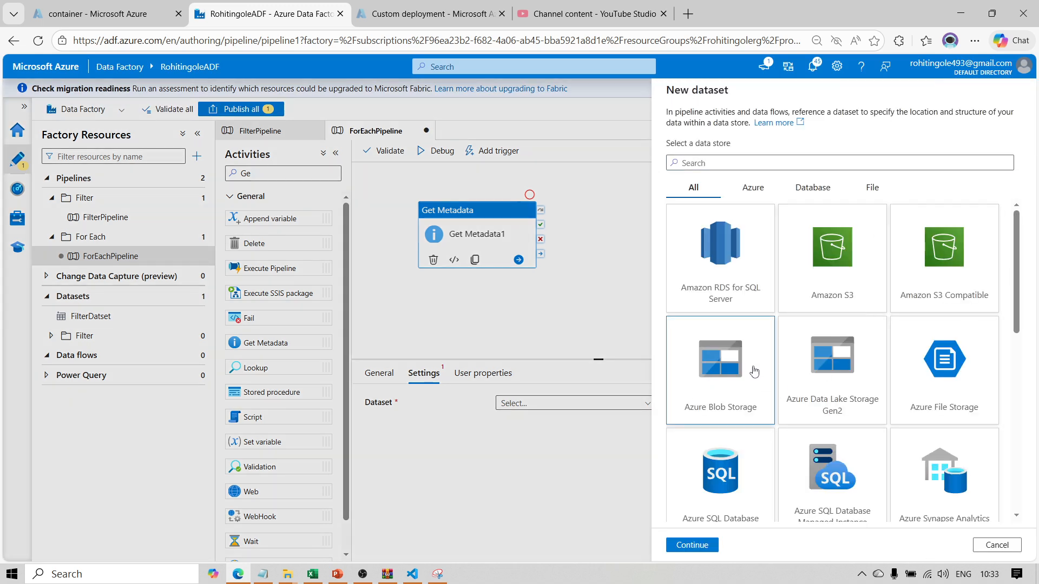
left_click(707, 546)
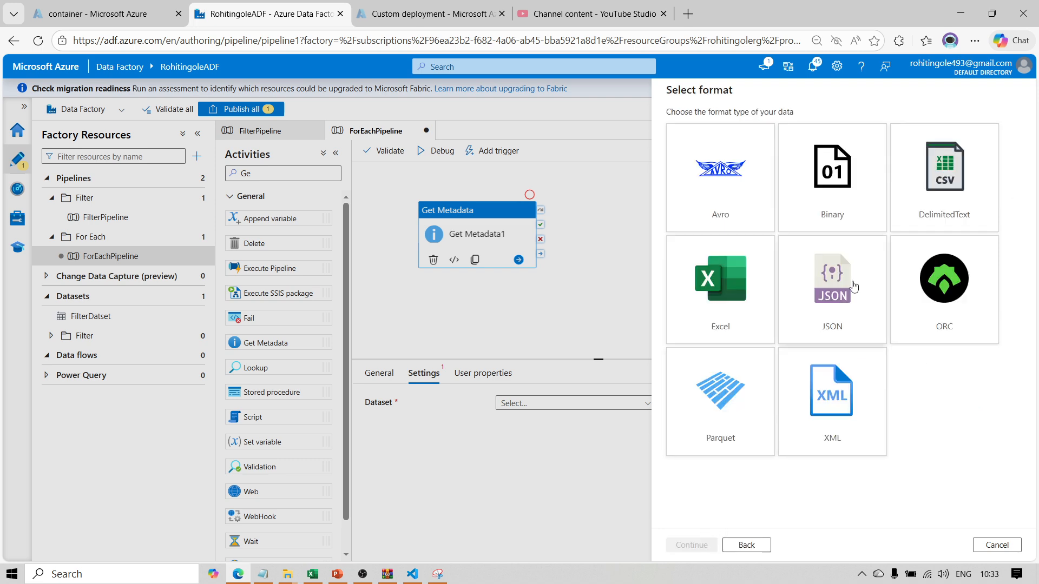
left_click(944, 200)
left_click(689, 545)
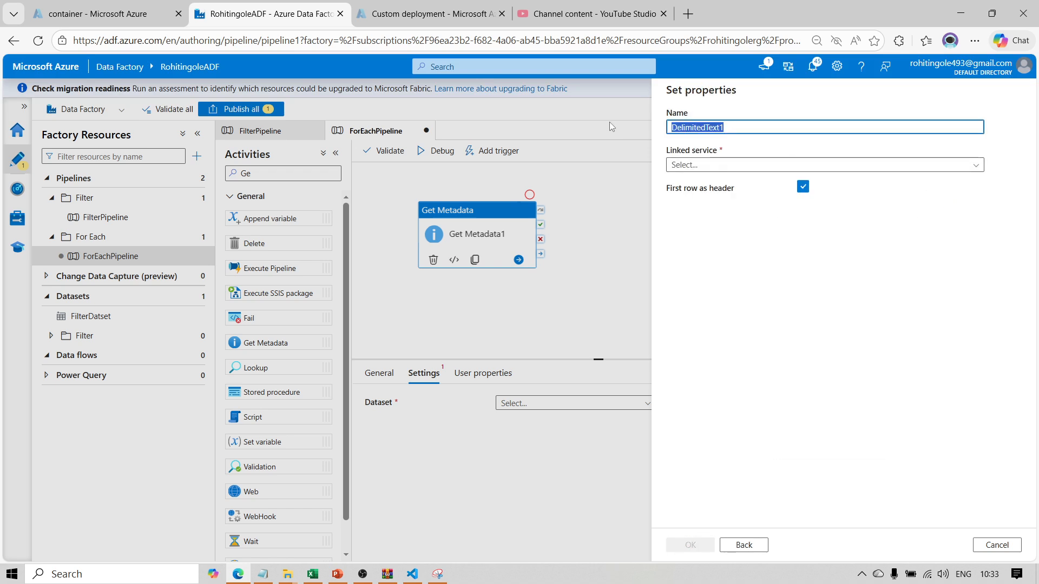
- Name the dataset ForEachDataset and choose the existing Adlsls linked service
type("Fo")
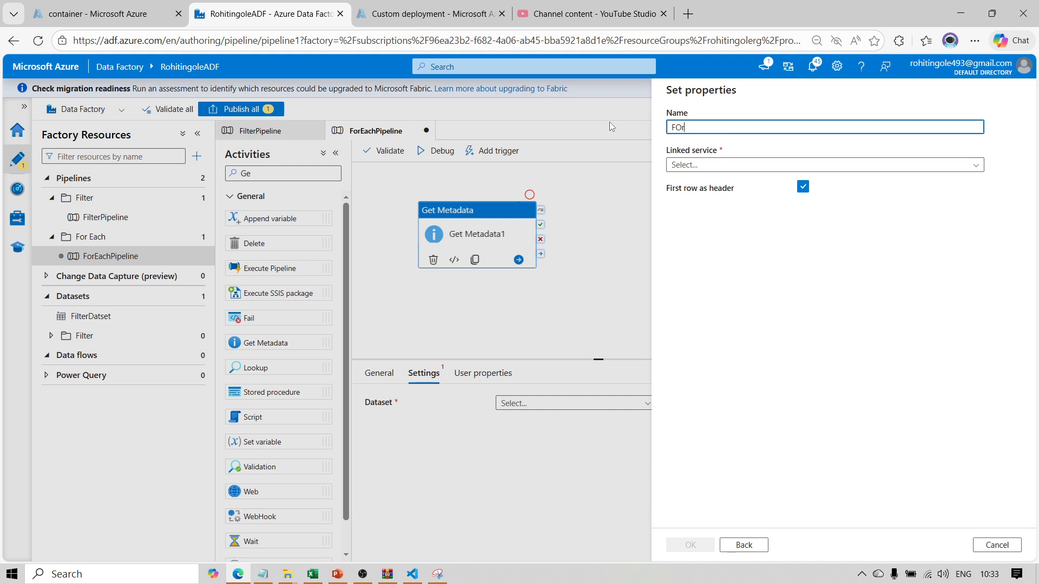
key("BackSpace")
type("orEachDataset")
left_click(692, 165)
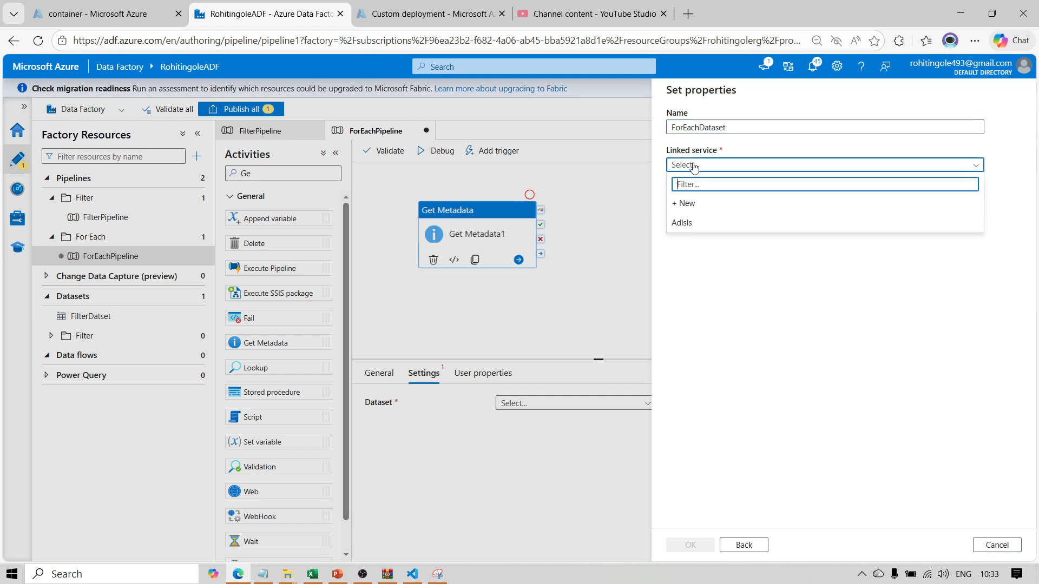
left_click(688, 224)
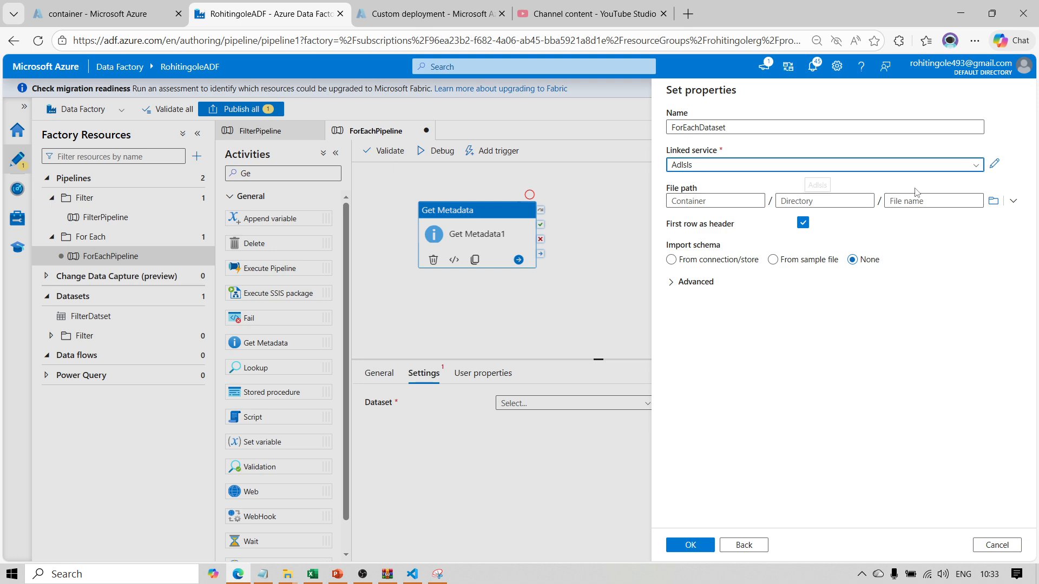
- Review the Adlsls linked service's integration runtime, authentication and storage account settings, and close them without changes
left_click(995, 164)
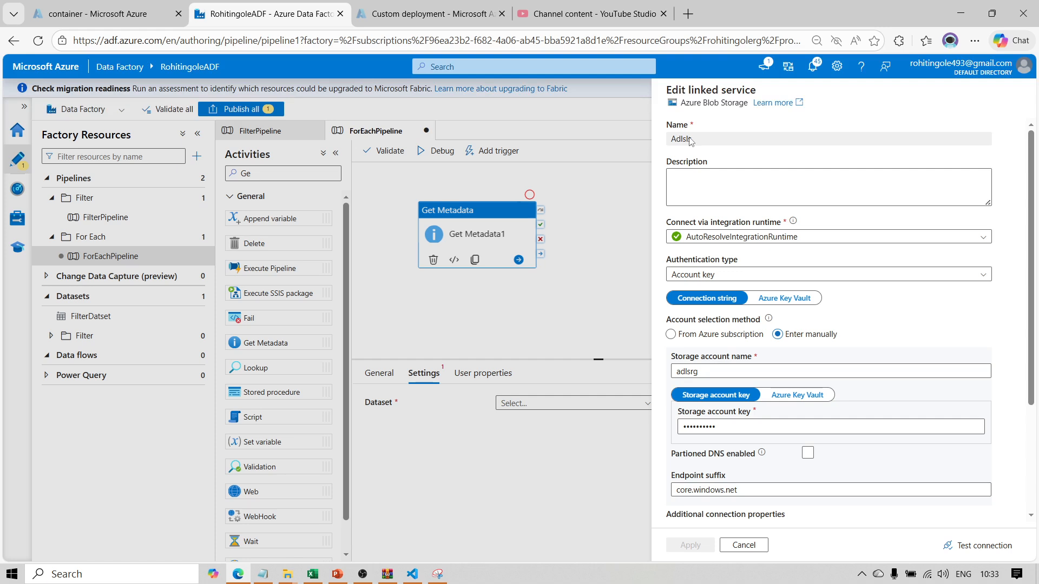
left_click(718, 238)
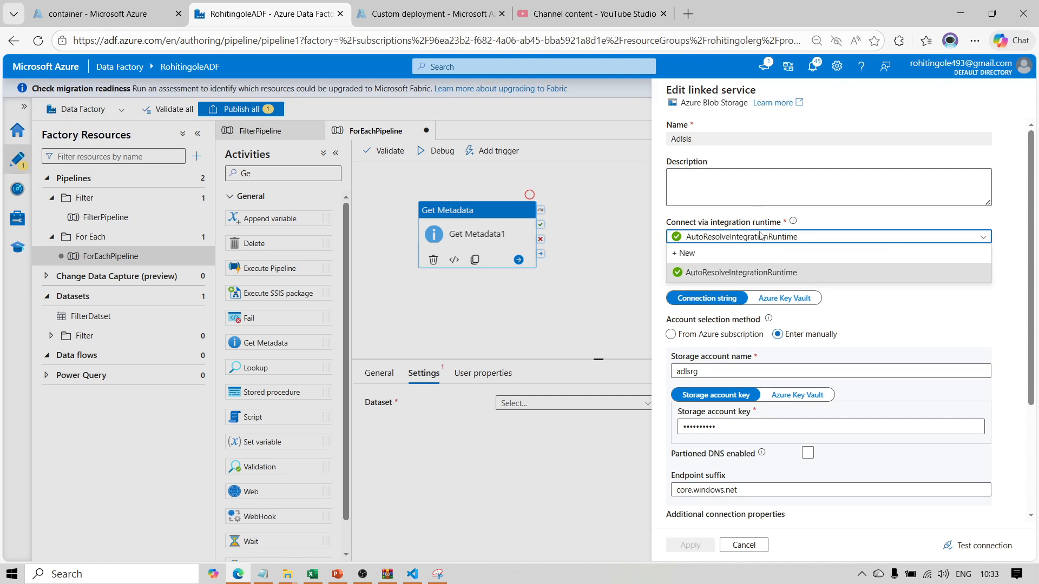
left_click(1006, 226)
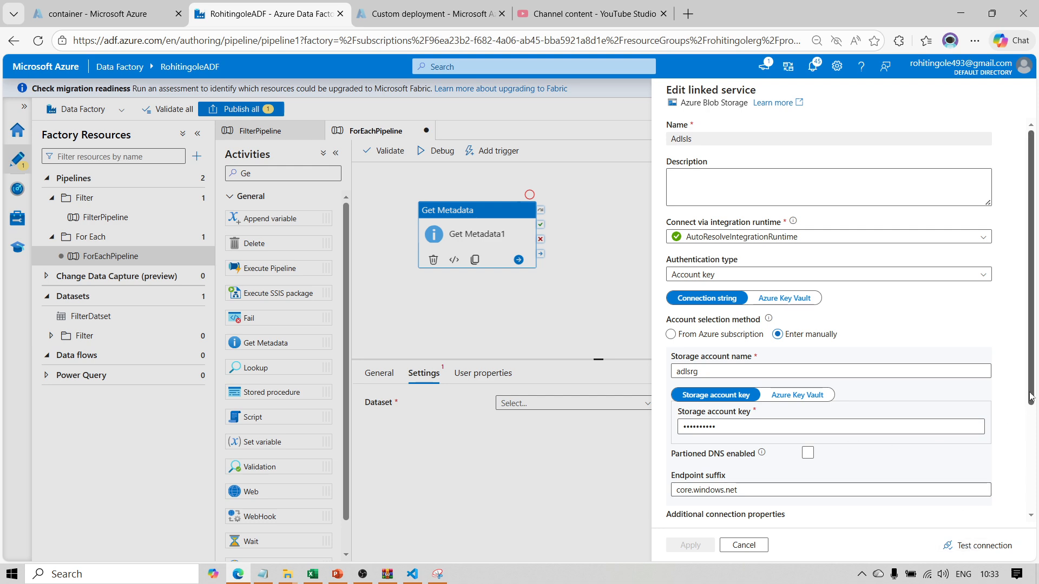
scroll(1031, 398, "down", 3)
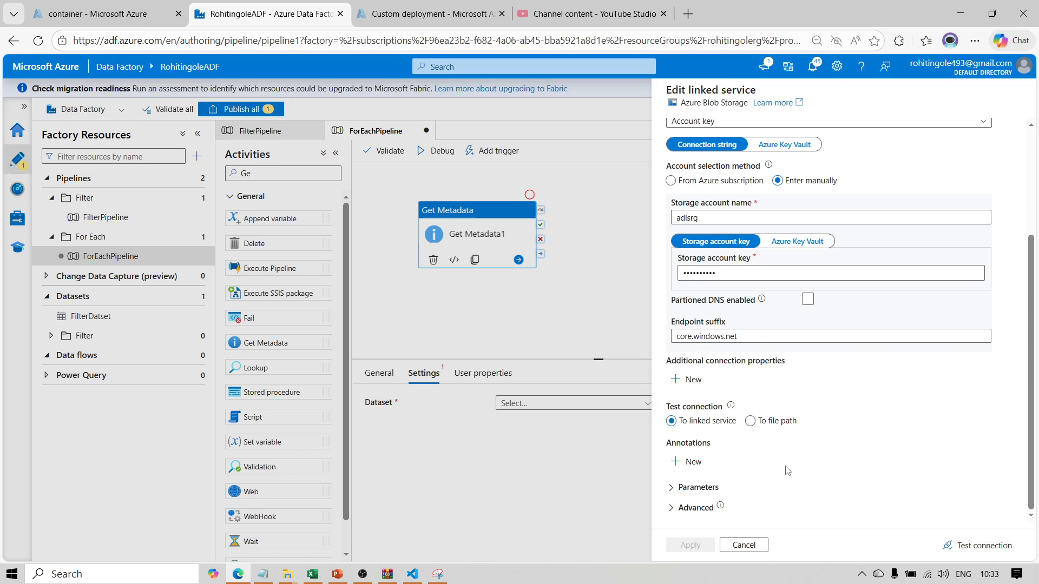
left_click(744, 545)
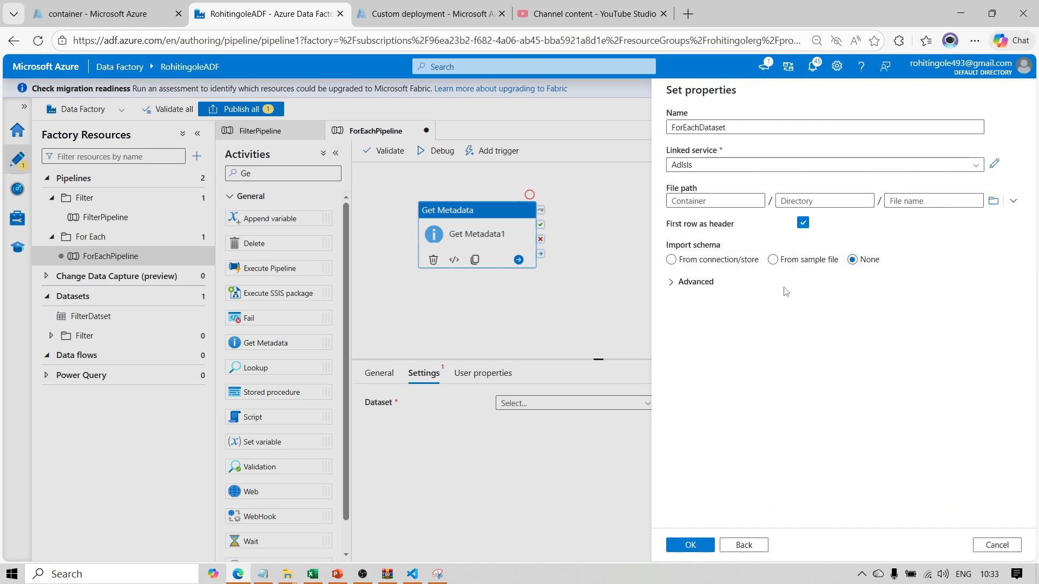
- Point the dataset to the container's Input/Multiplefiles folder, set Import schema to None, and create it
left_click(993, 201)
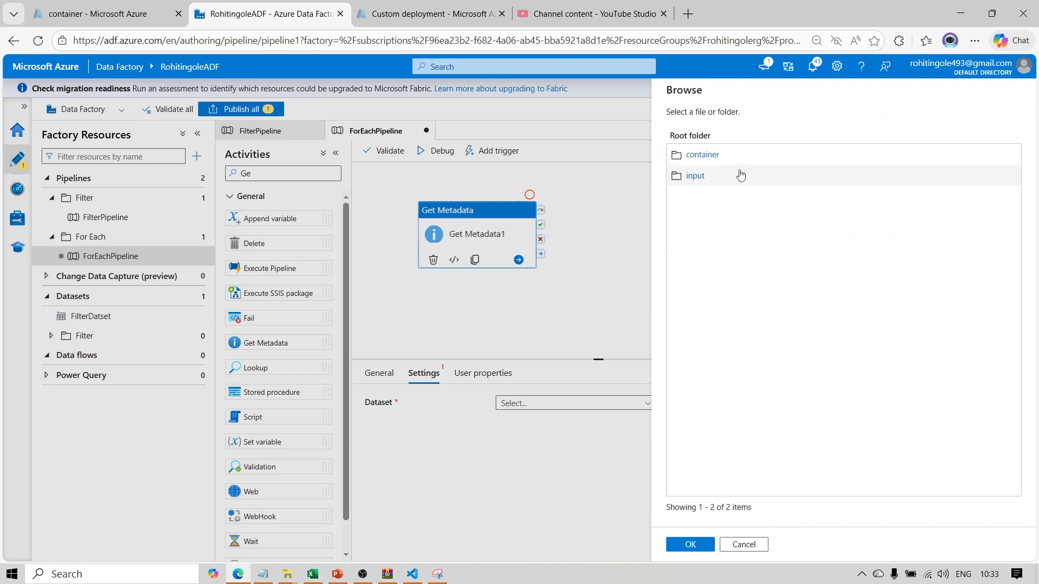
double_click(716, 161)
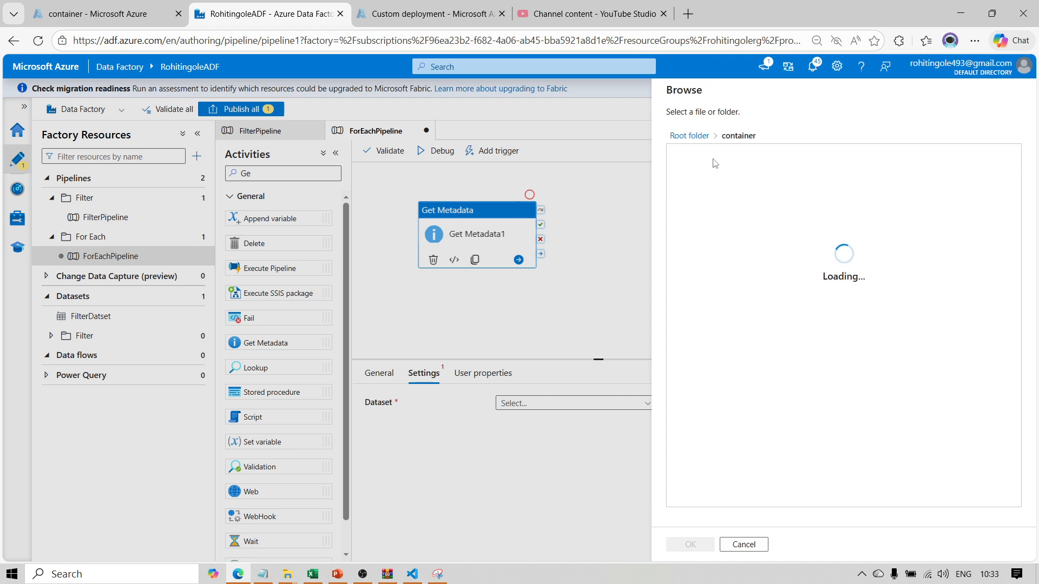
double_click(703, 157)
left_click(702, 157)
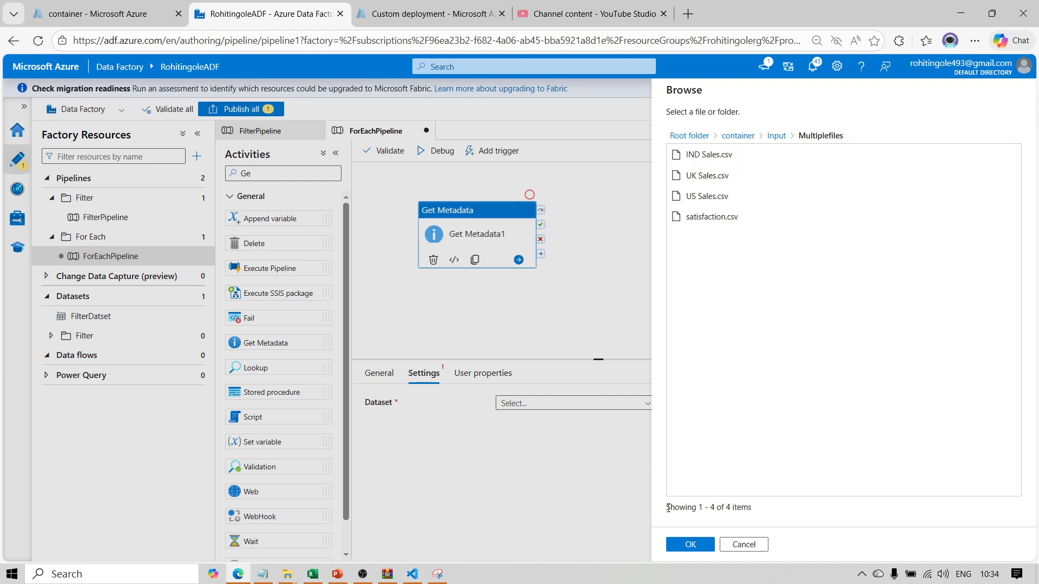
left_click(690, 544)
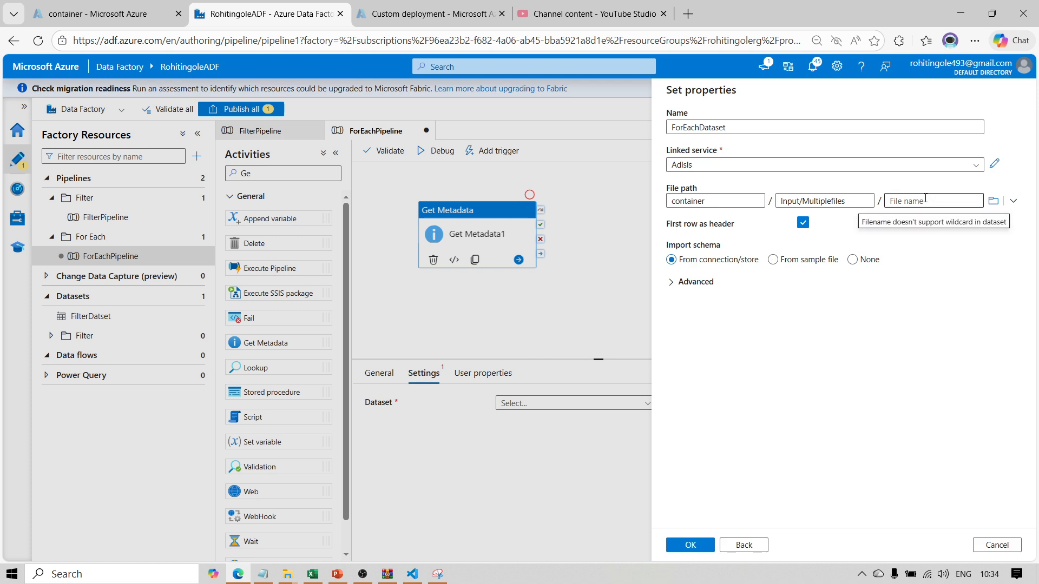
left_click(853, 262)
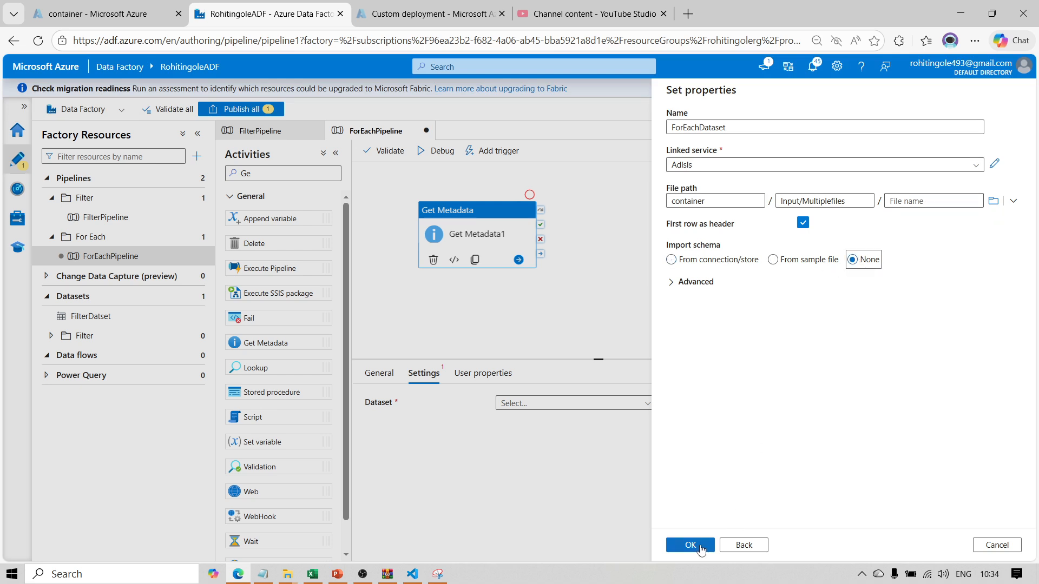
left_click(698, 544)
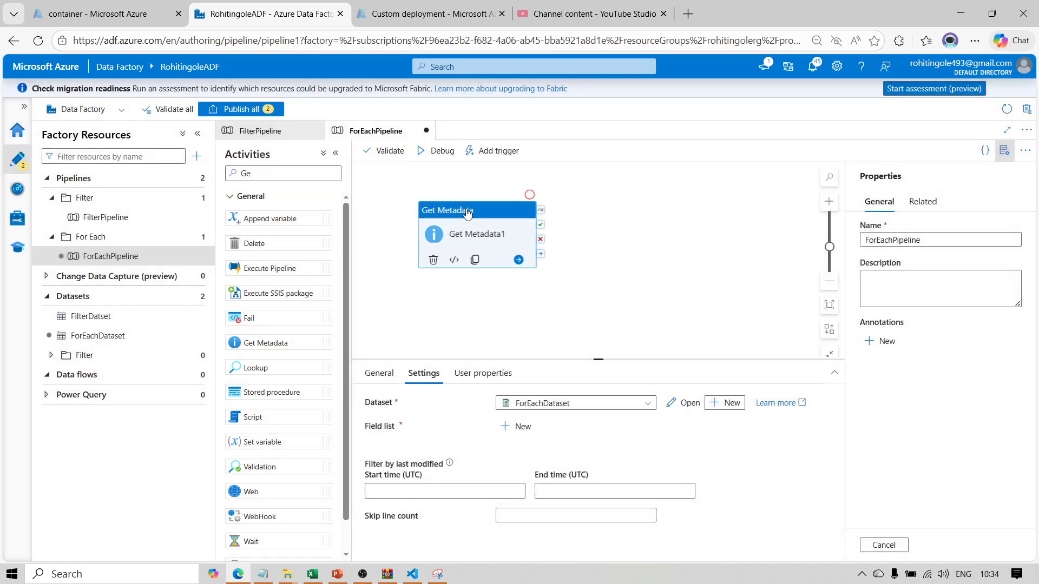
- Add a Child items argument to the Get Metadata activity's field list
left_click_drag(476, 203, 479, 194)
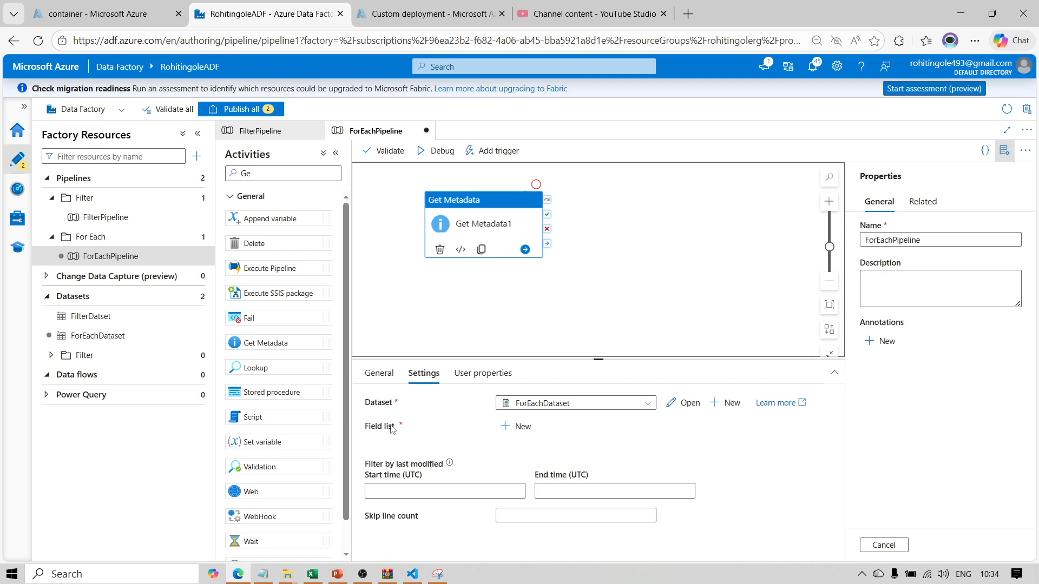
left_click(523, 427)
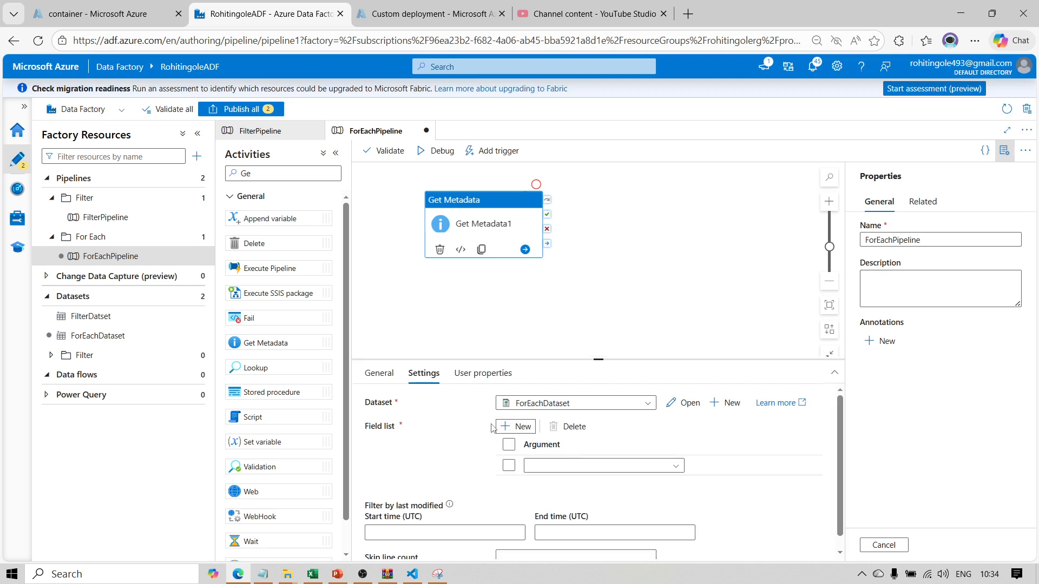
left_click(665, 465)
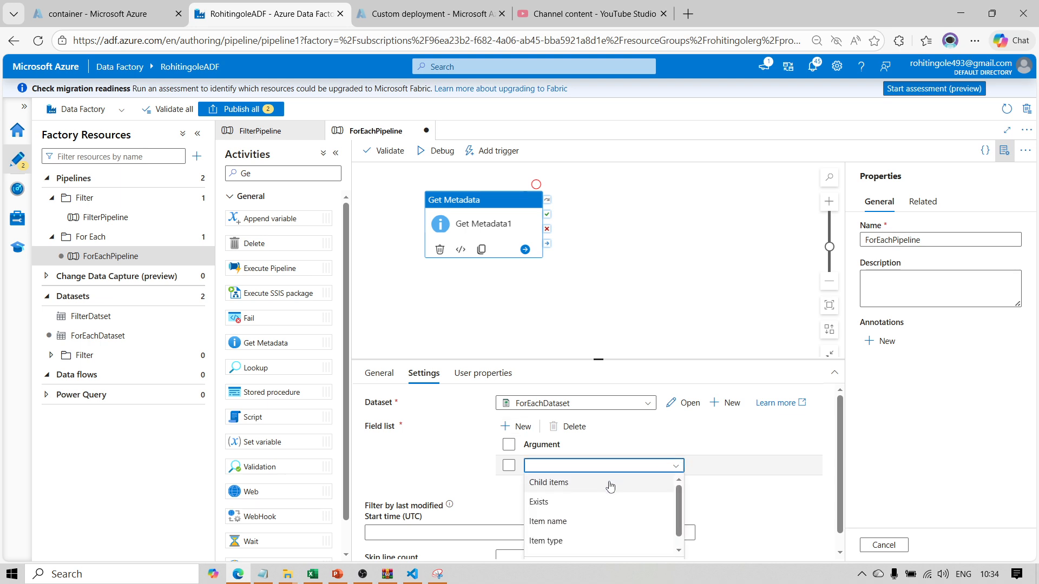
left_click(587, 488)
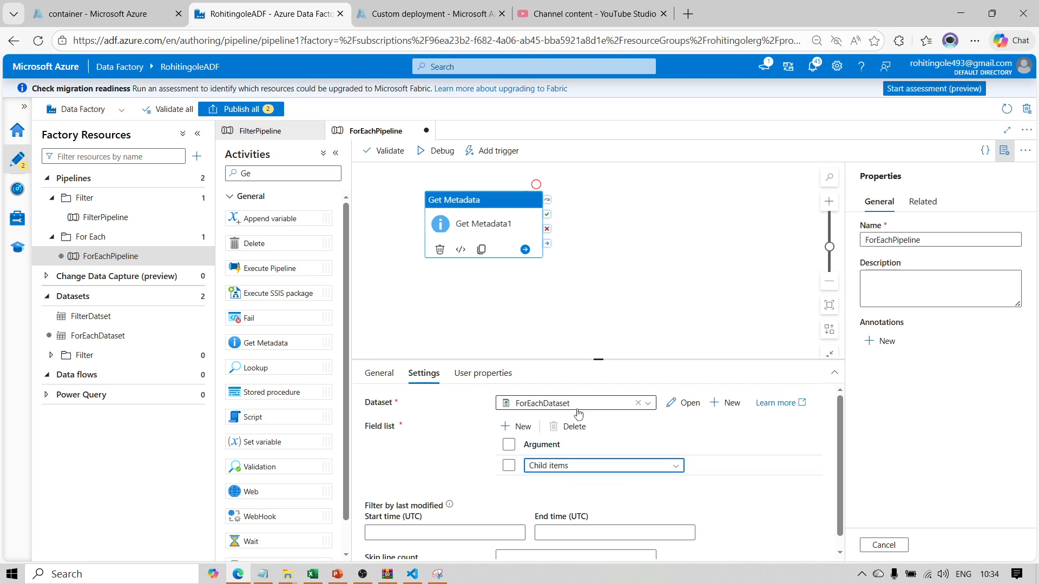
- Start a debug run of ForEachPipeline and hide the pipeline's properties
left_click(509, 313)
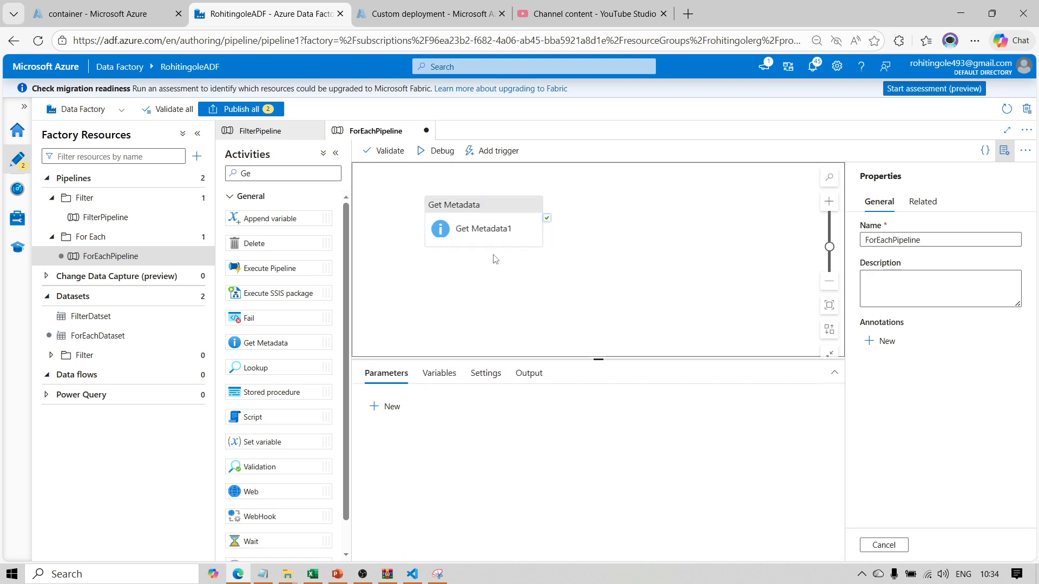
left_click_drag(490, 219, 503, 213)
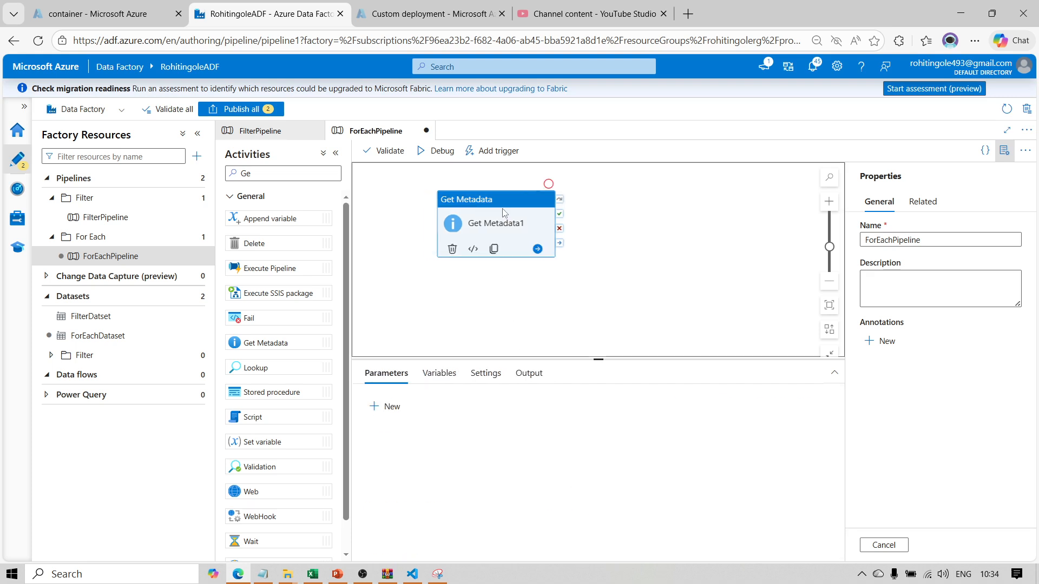
left_click(438, 152)
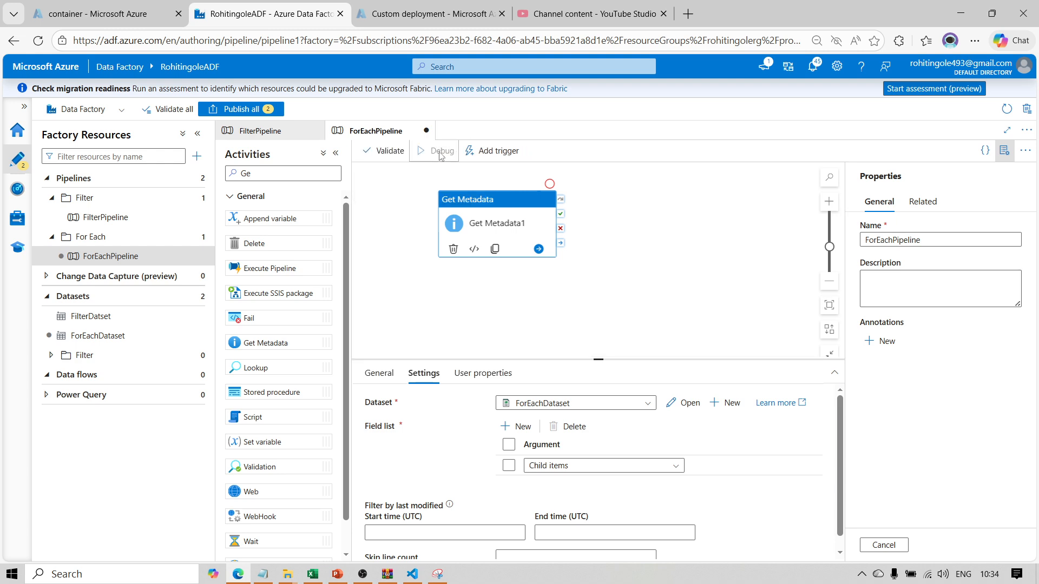
left_click(1005, 154)
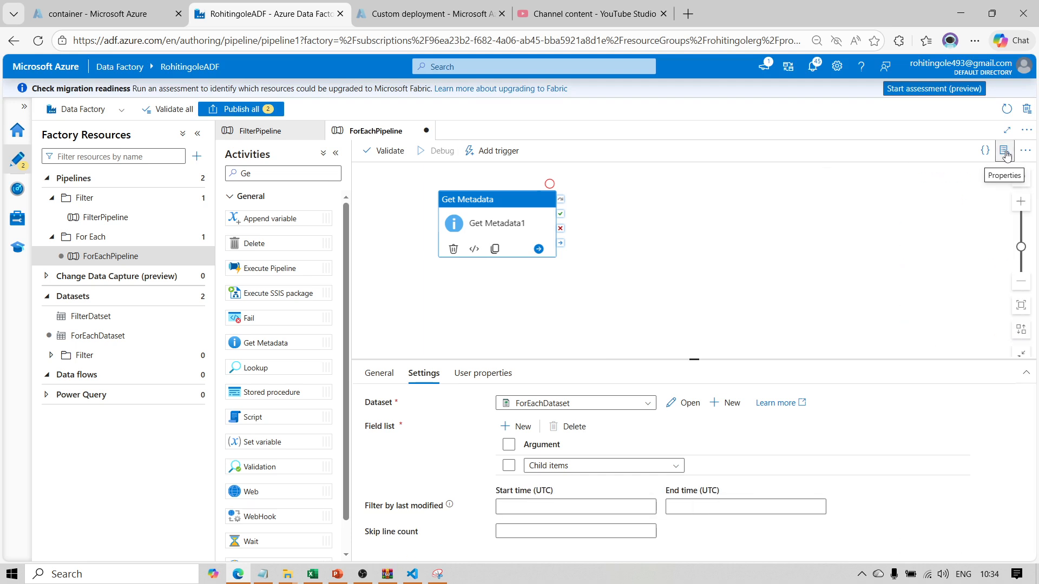
- Show the debug run's output with the activities list collapsed, and refresh the run status until it finishes
left_click(465, 282)
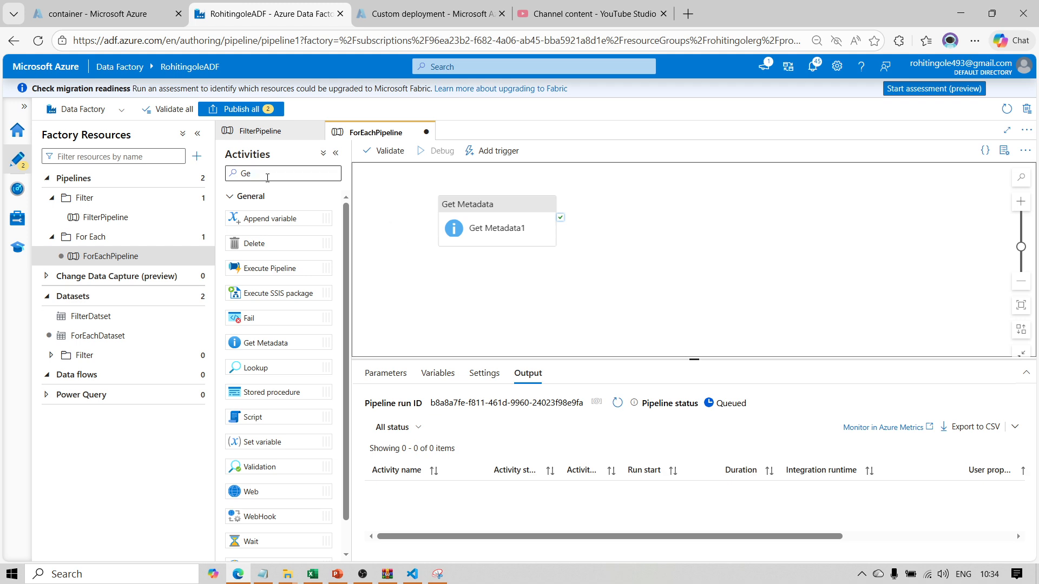
left_click(335, 154)
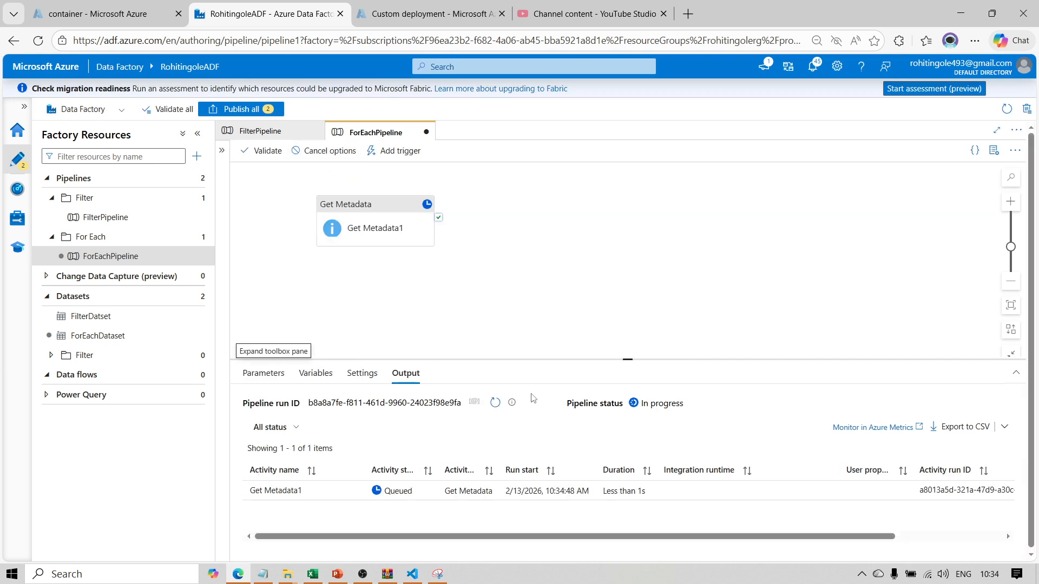
left_click(494, 403)
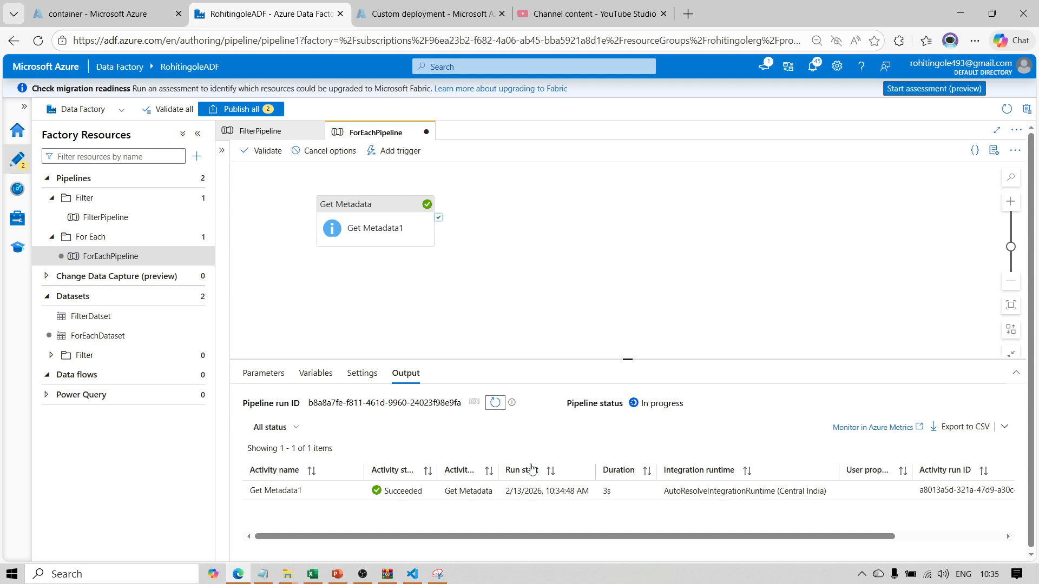
left_click(495, 403)
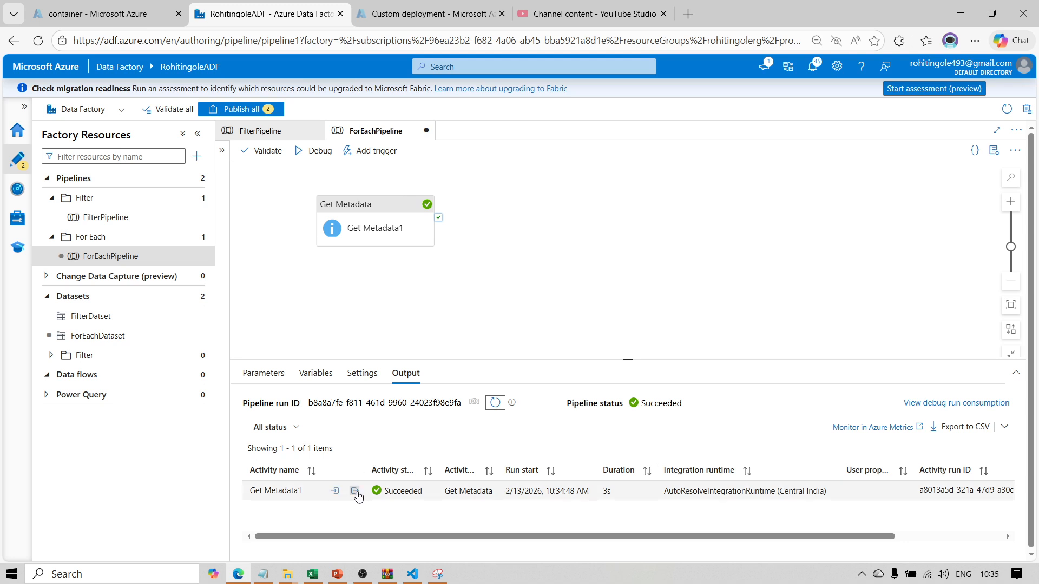
- Examine the childItems array in Get Metadata1's run output, going through each file entry, and close the output
left_click(358, 492)
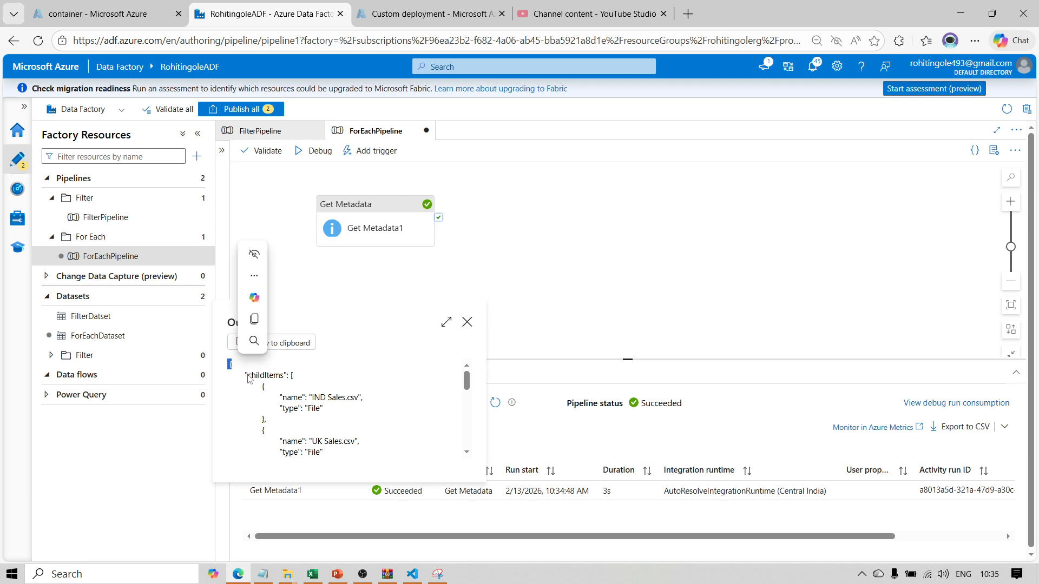
left_click_drag(252, 379, 294, 379)
left_click(294, 379)
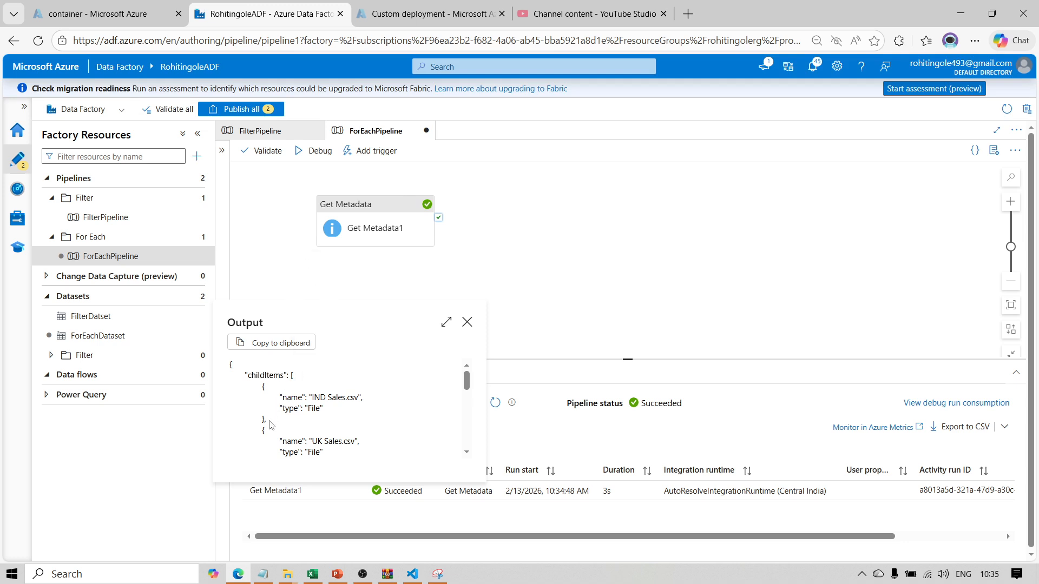
left_click_drag(270, 422, 263, 385)
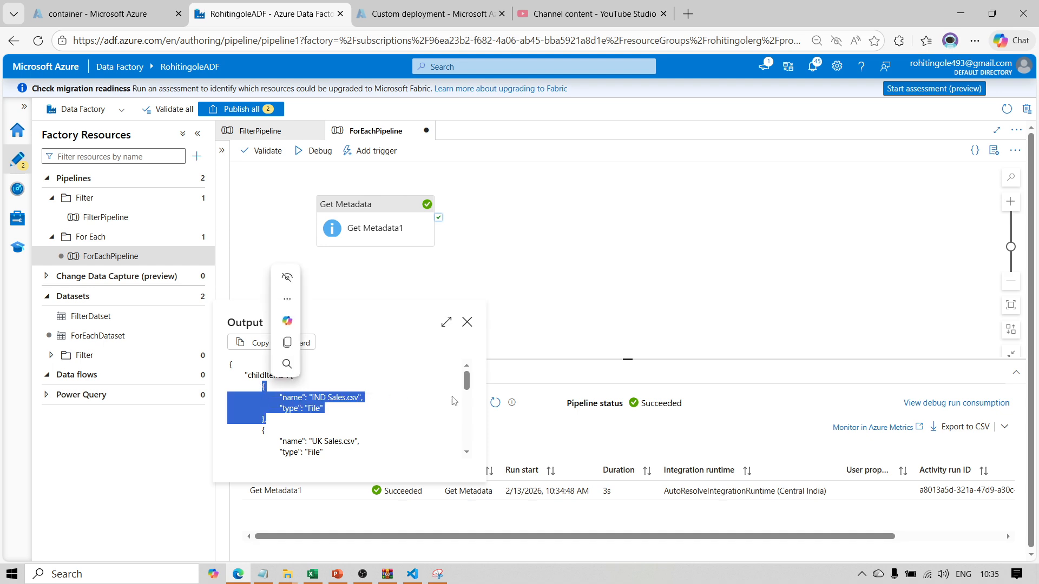
scroll(467, 387, "down", 1)
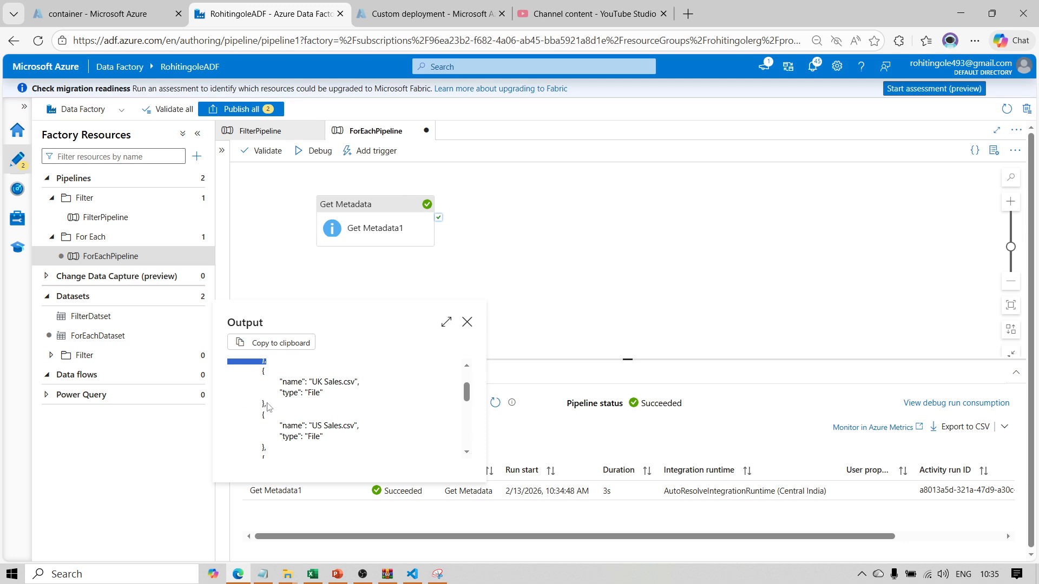
left_click_drag(268, 407, 262, 374)
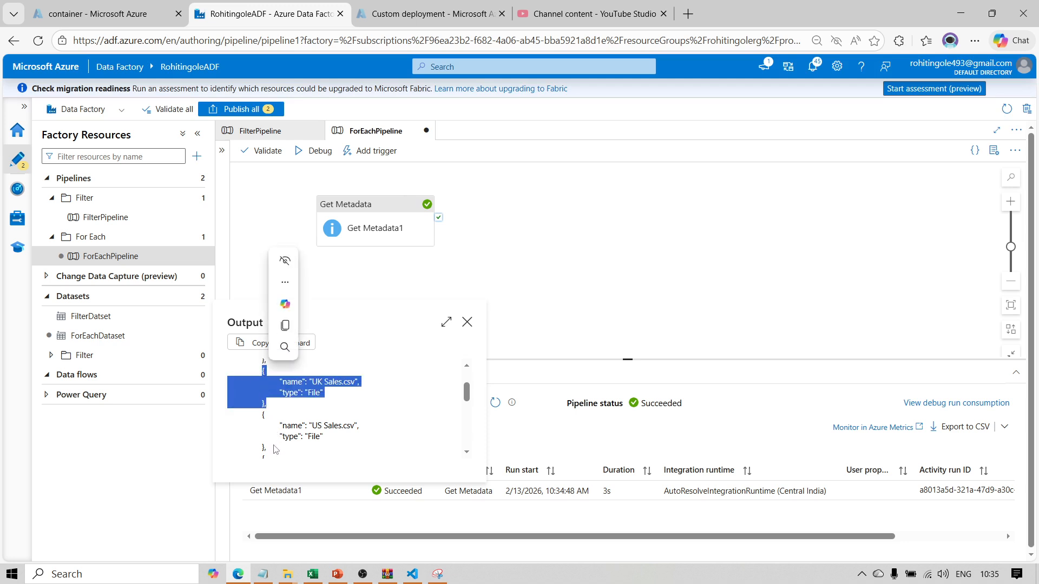
left_click_drag(275, 449, 264, 414)
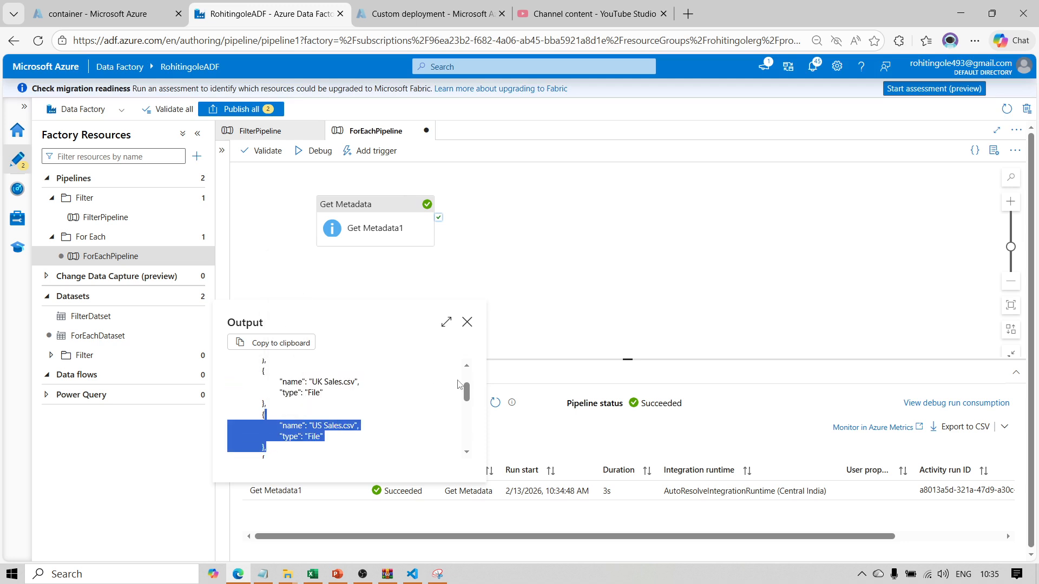
scroll(278, 387, "down", 2)
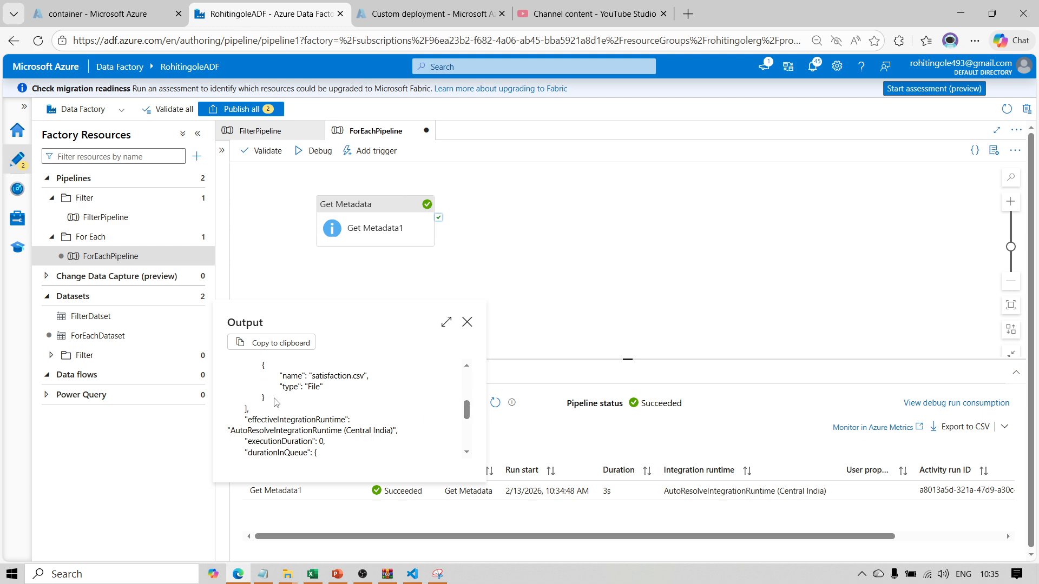
left_click_drag(276, 402, 265, 371)
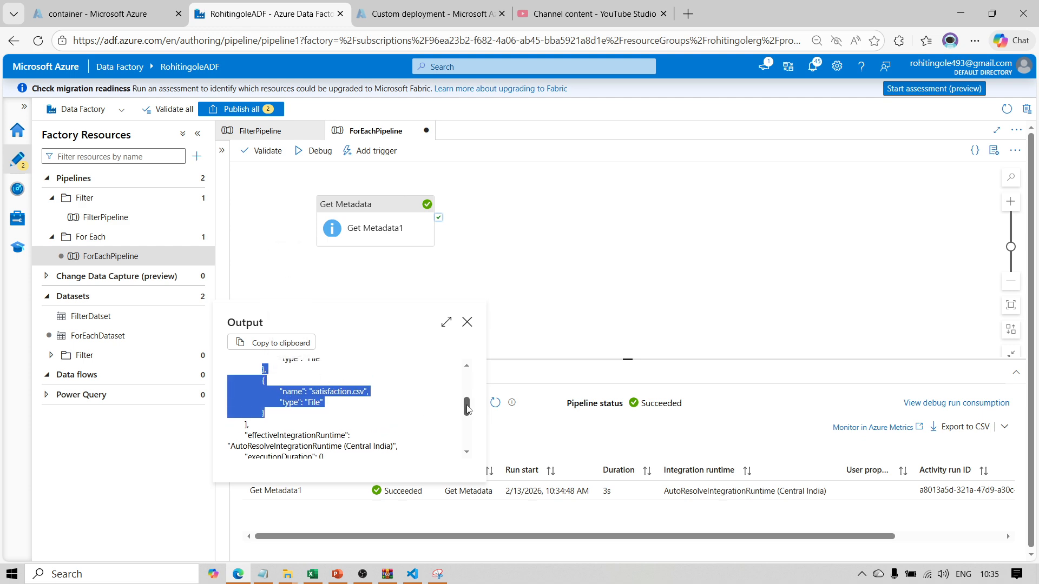
left_click_drag(466, 407, 467, 369)
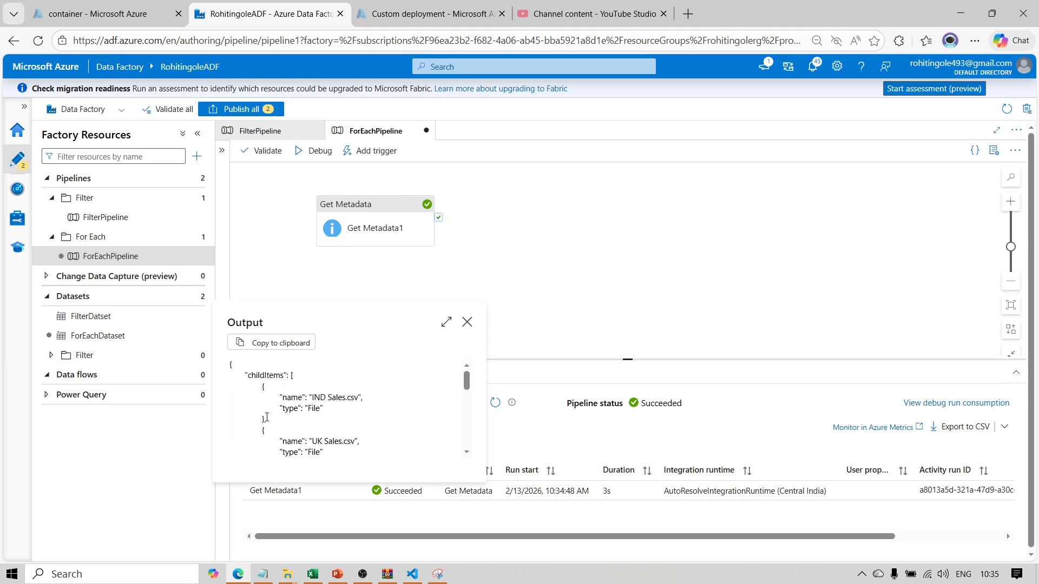
left_click_drag(269, 421, 260, 392)
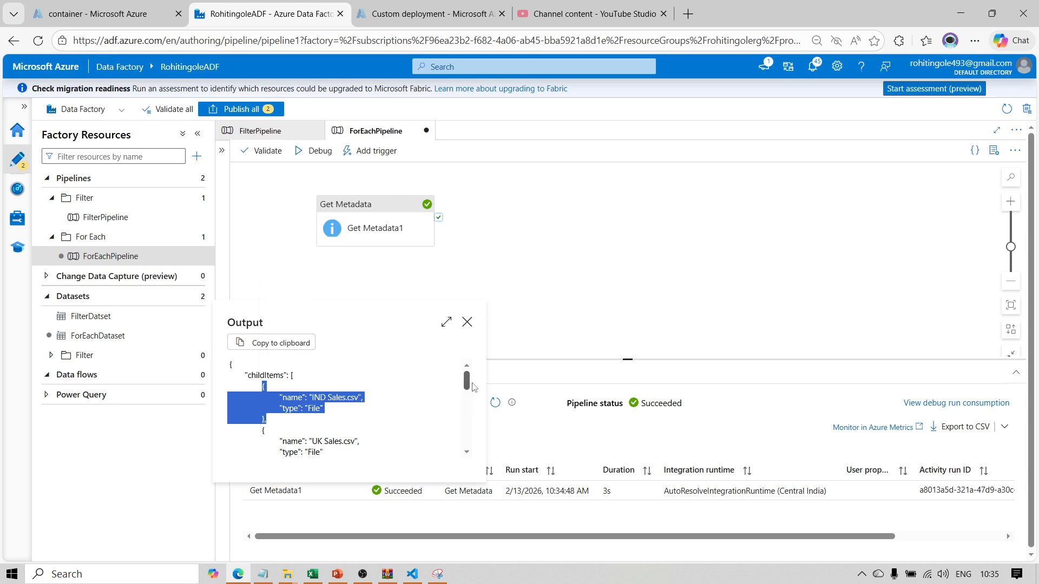
left_click(268, 422)
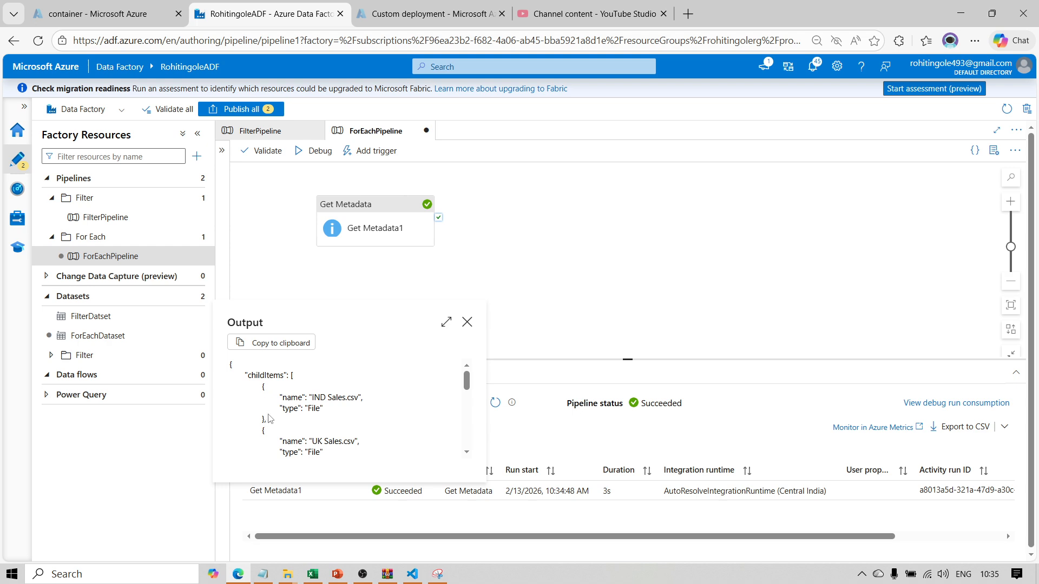
left_click_drag(268, 419, 262, 386)
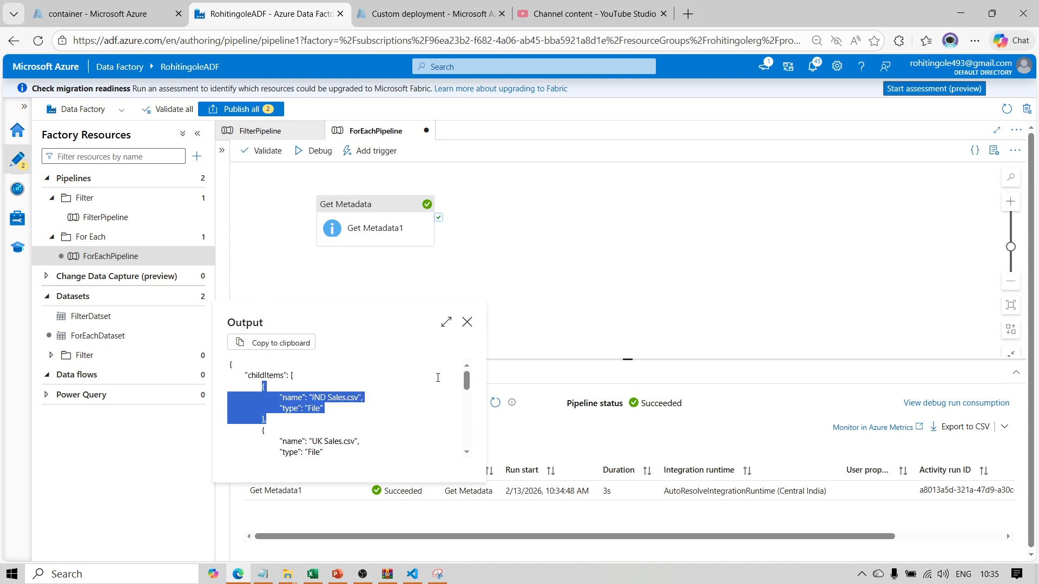
left_click(523, 225)
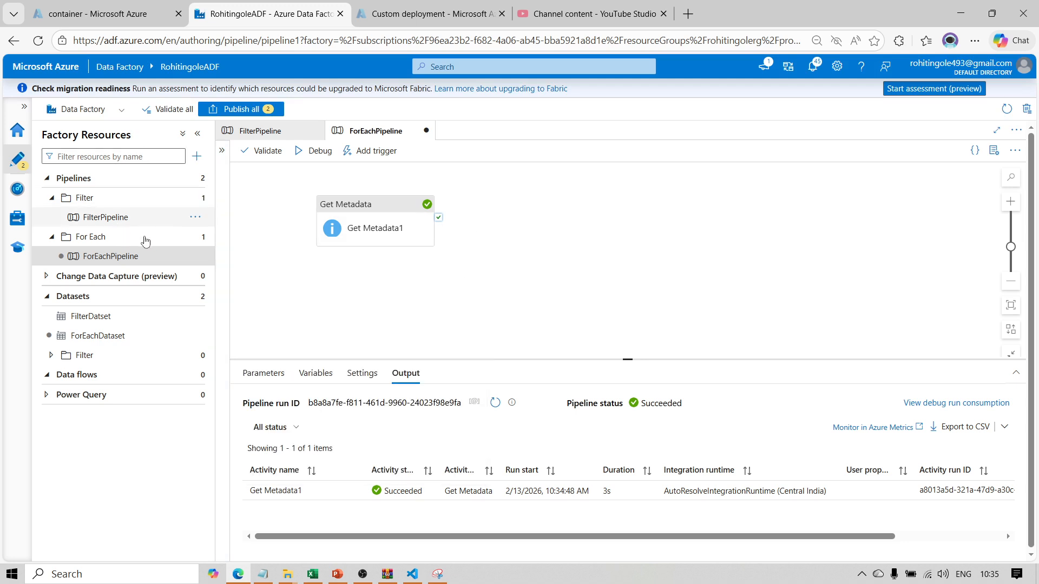
- Add a ForEach activity to the pipeline and connect Get Metadata1's success output to it
left_click(223, 152)
left_click(282, 171)
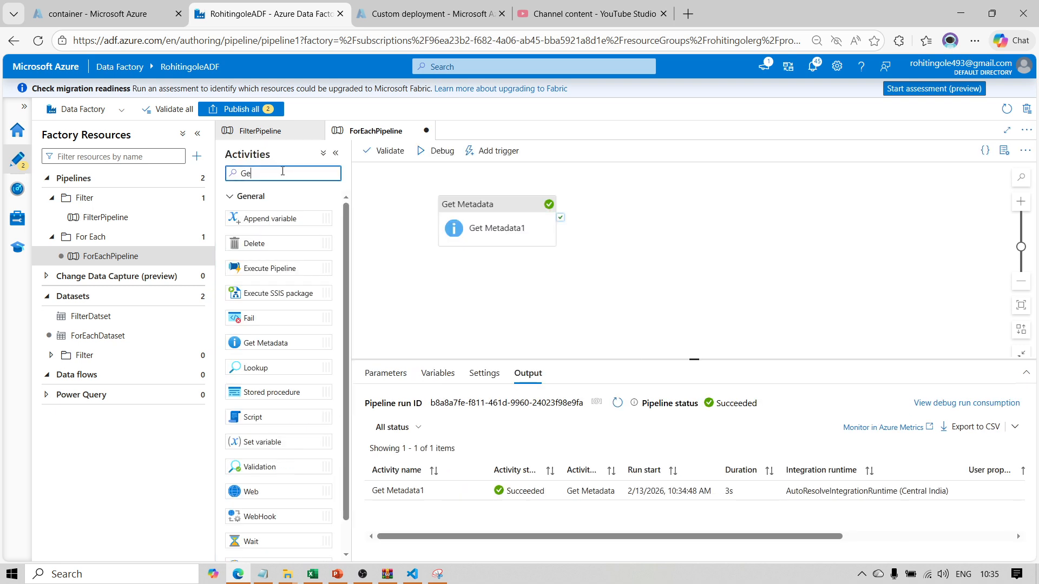
key("BackSpace")
key("BackSpace")
type("For")
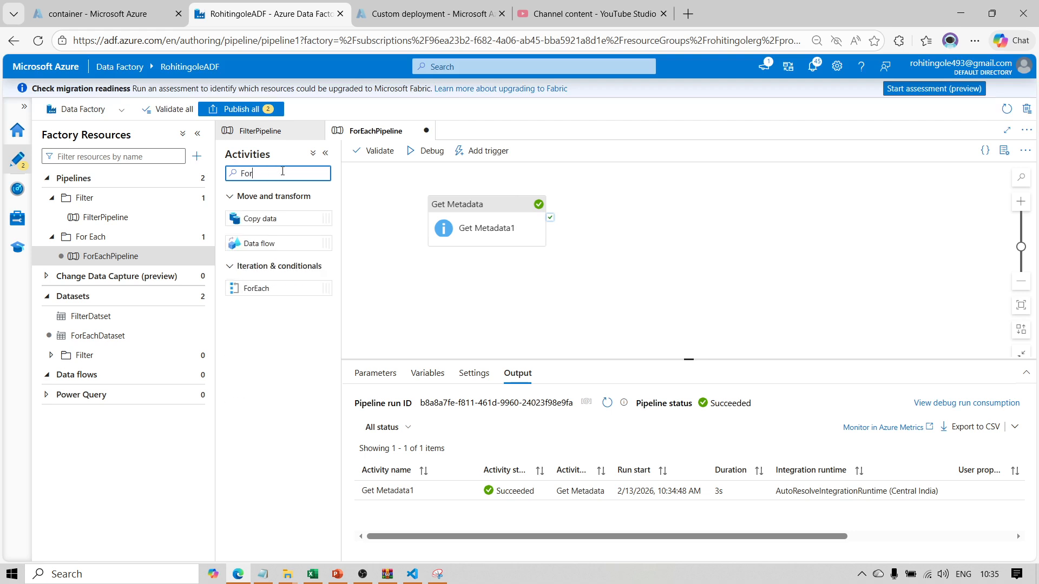
left_click_drag(266, 285, 660, 231)
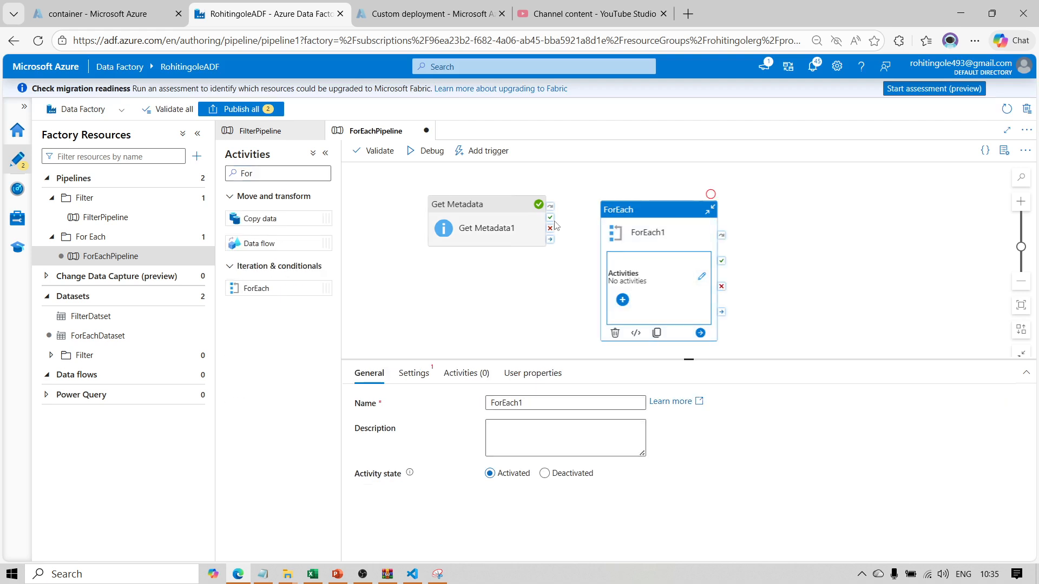
left_click_drag(549, 218, 639, 313)
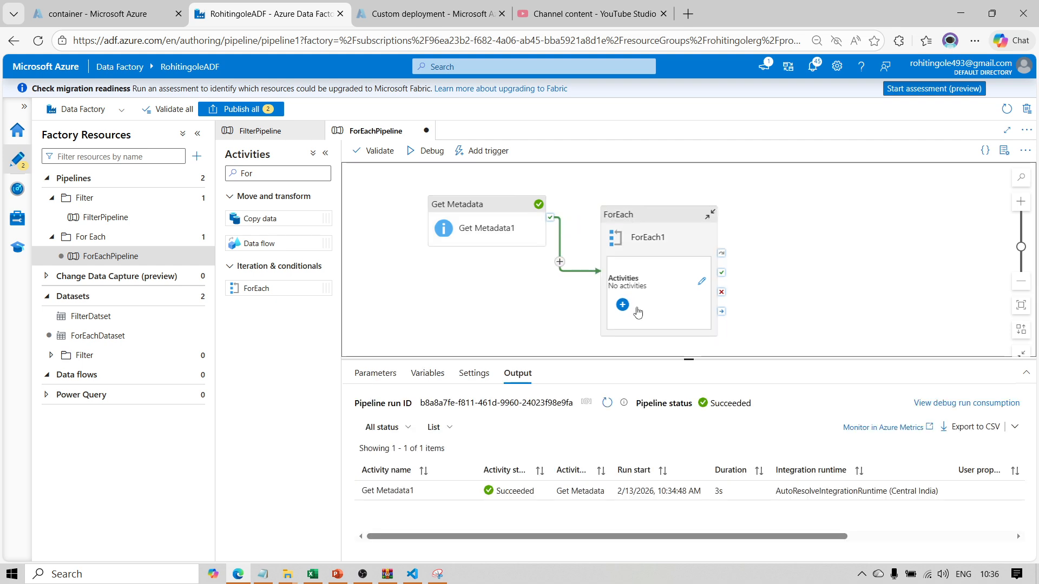
left_click(664, 219)
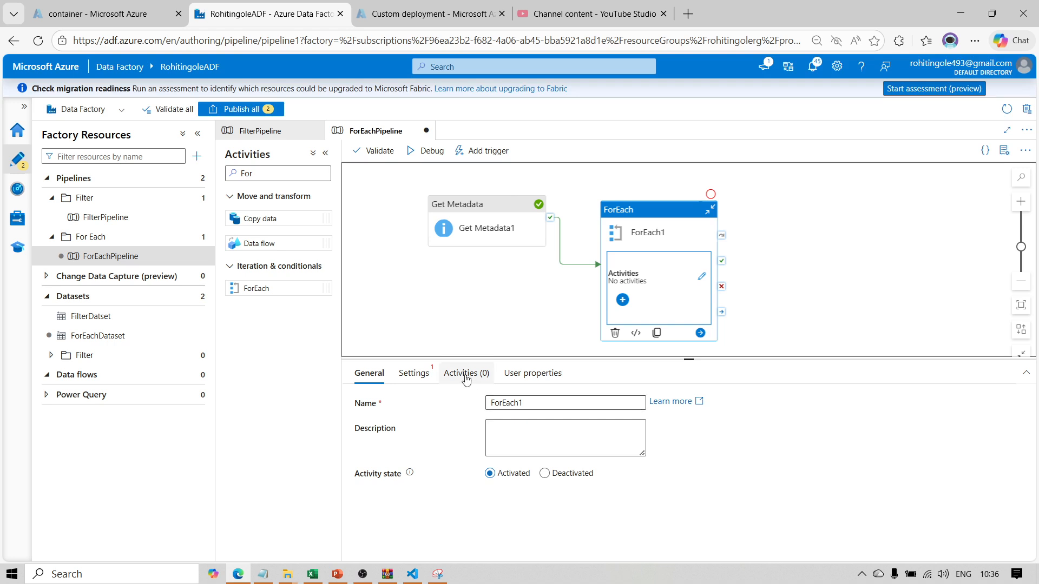
left_click(530, 379)
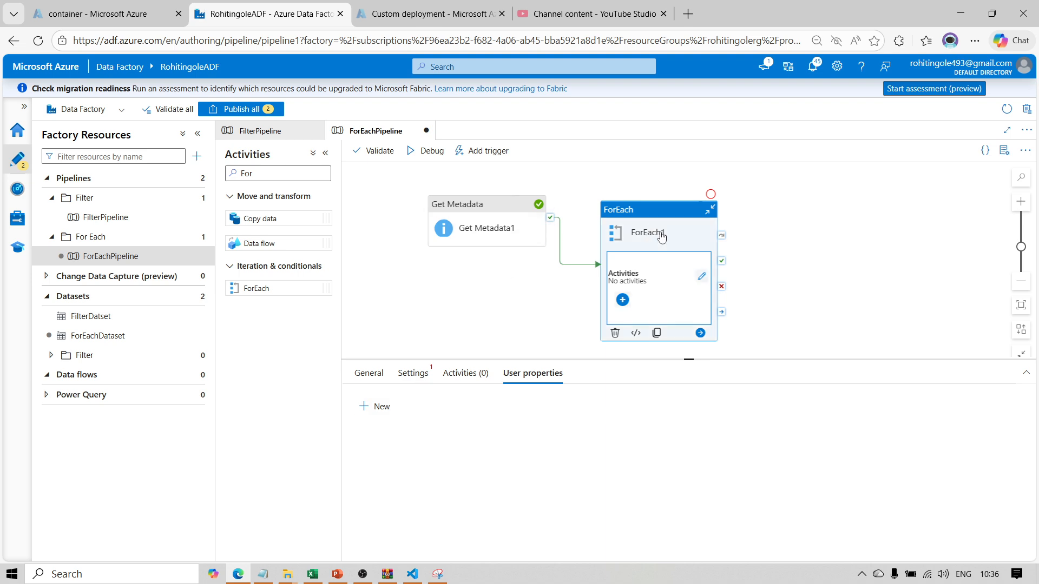
left_click(409, 379)
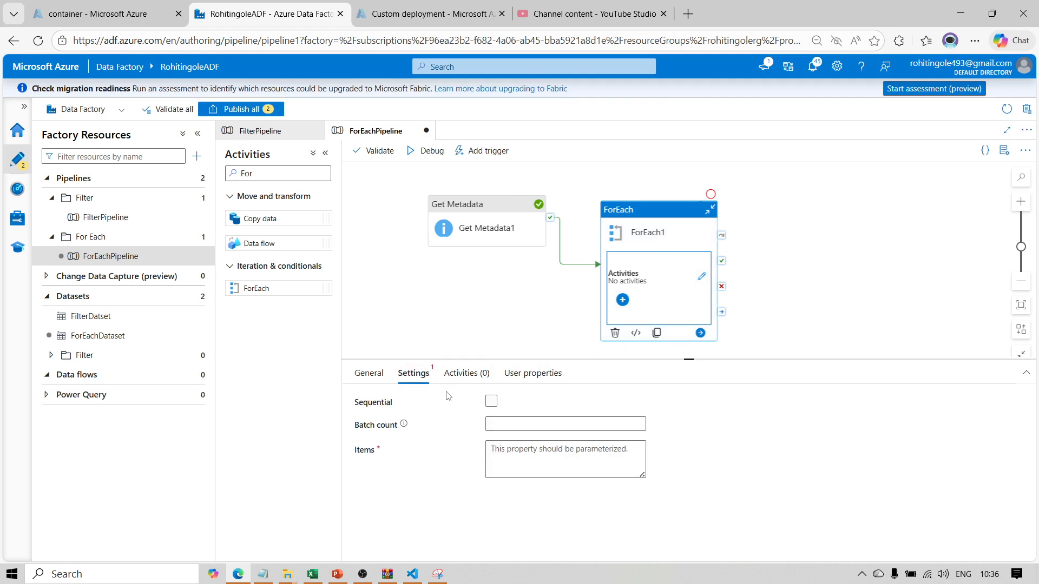
left_click(490, 402)
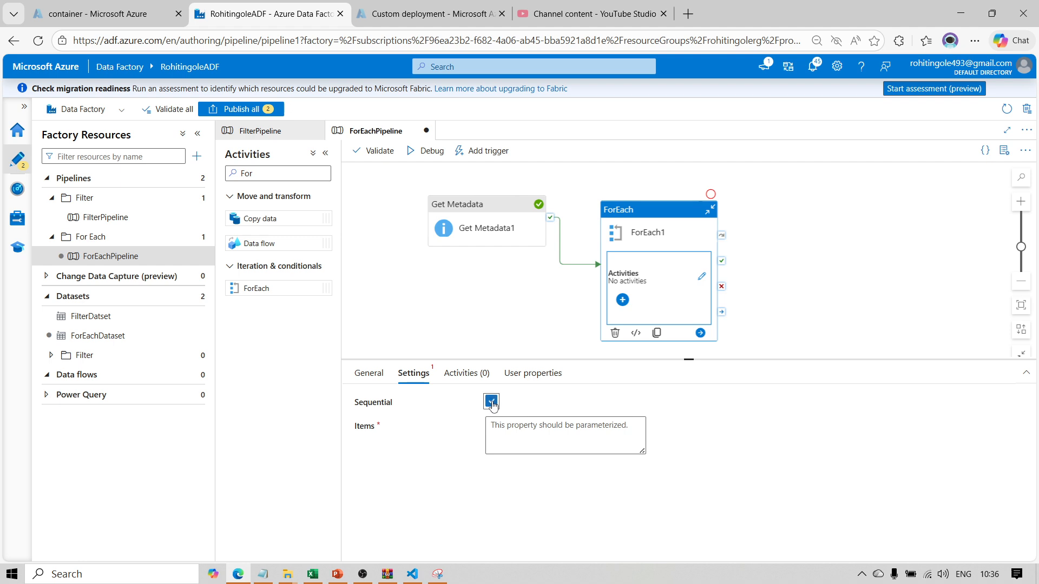
left_click(582, 437)
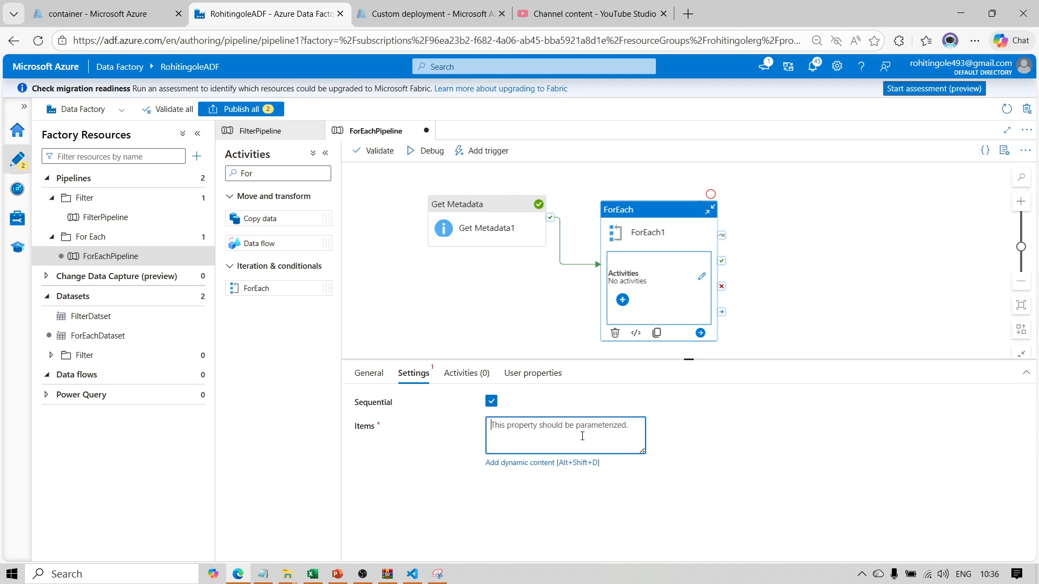
left_click(568, 463)
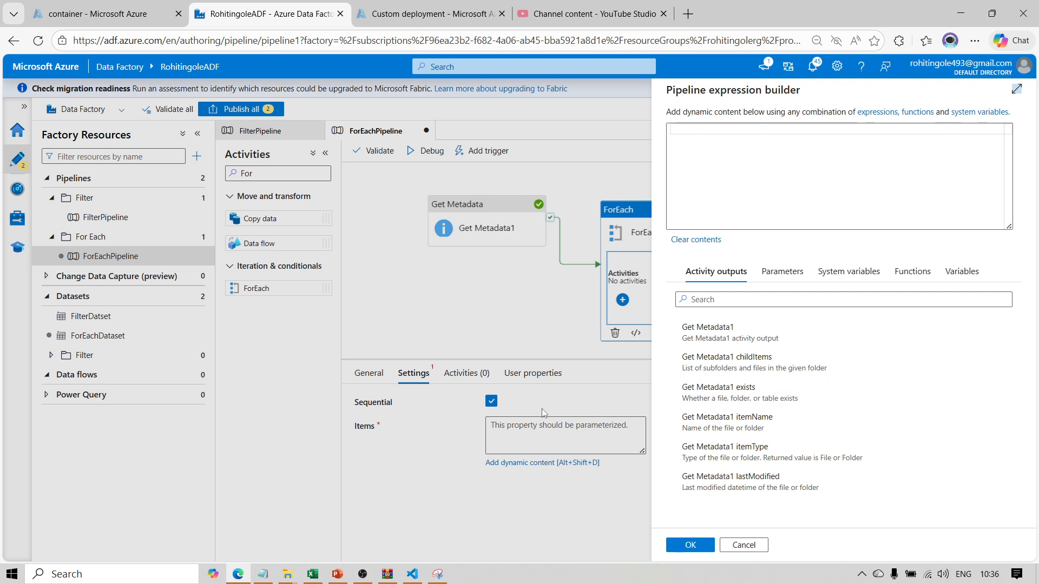
left_click(734, 366)
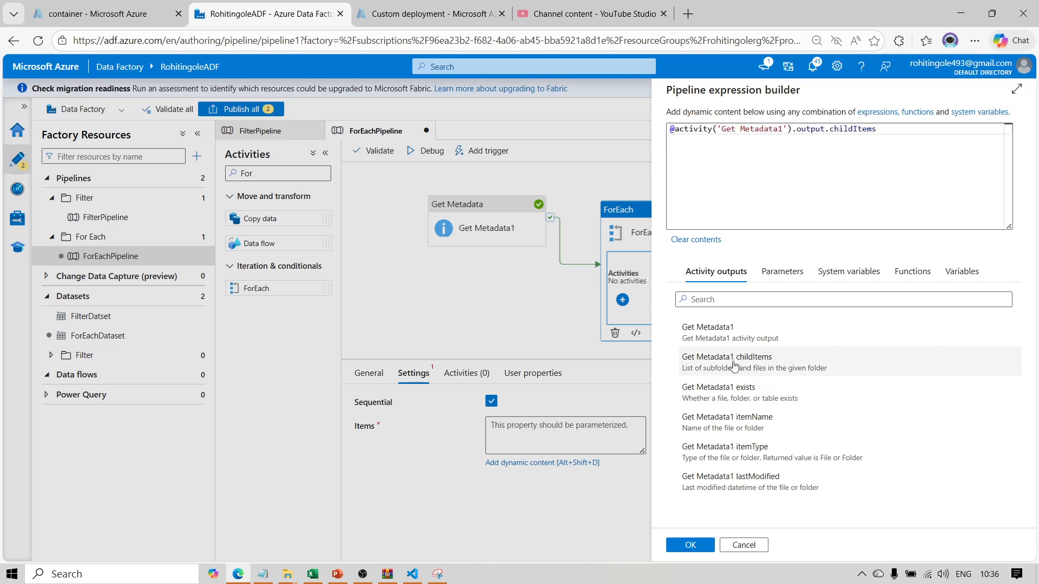
left_click(685, 545)
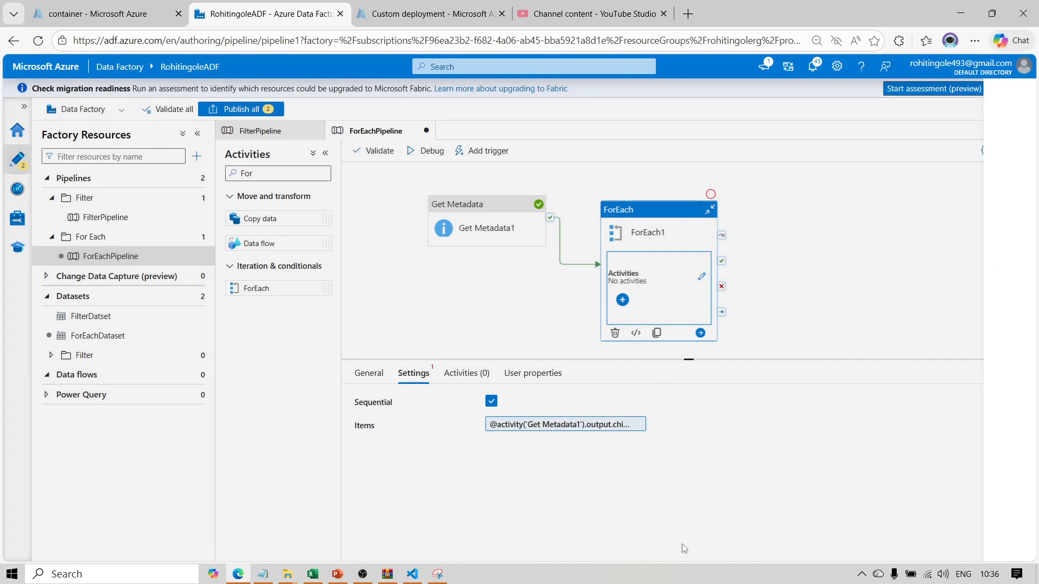
- Show ForEach1's inner activities, and review the Notepad note on adding other activities inside For Each before returning to the pipeline
left_click(474, 377)
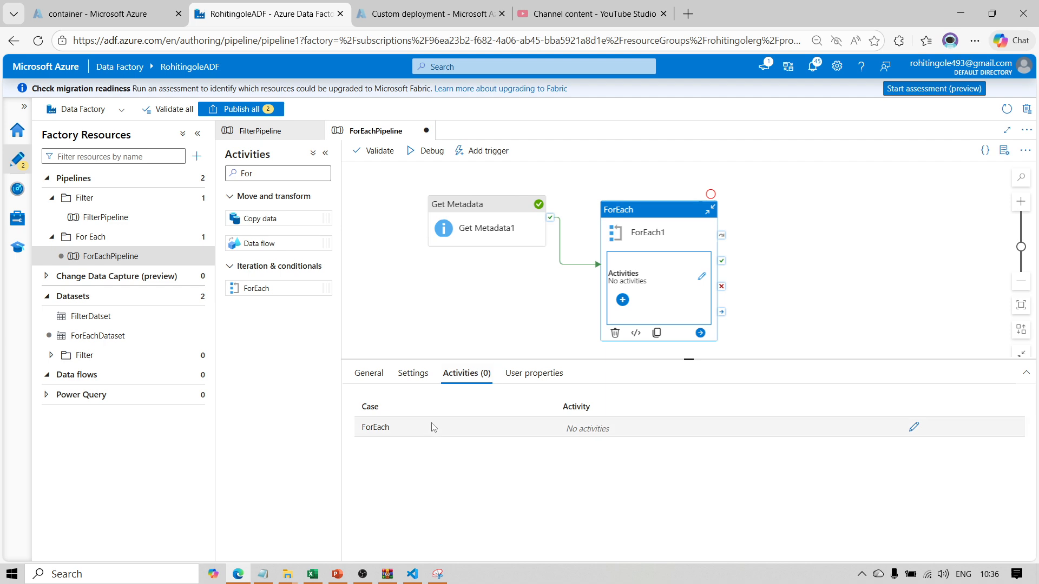
left_click(263, 573)
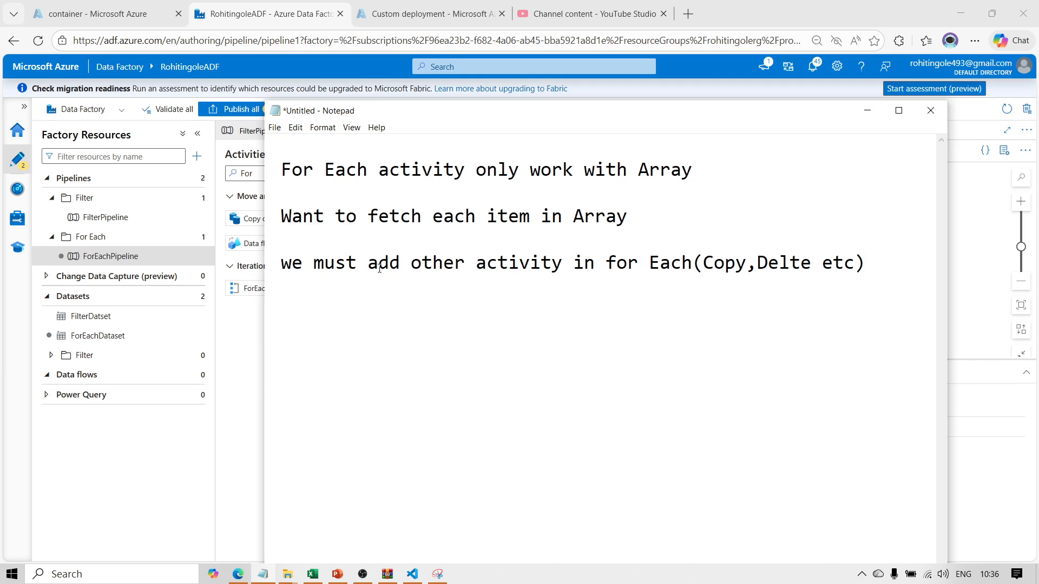
left_click_drag(417, 262, 660, 264)
left_click(867, 110)
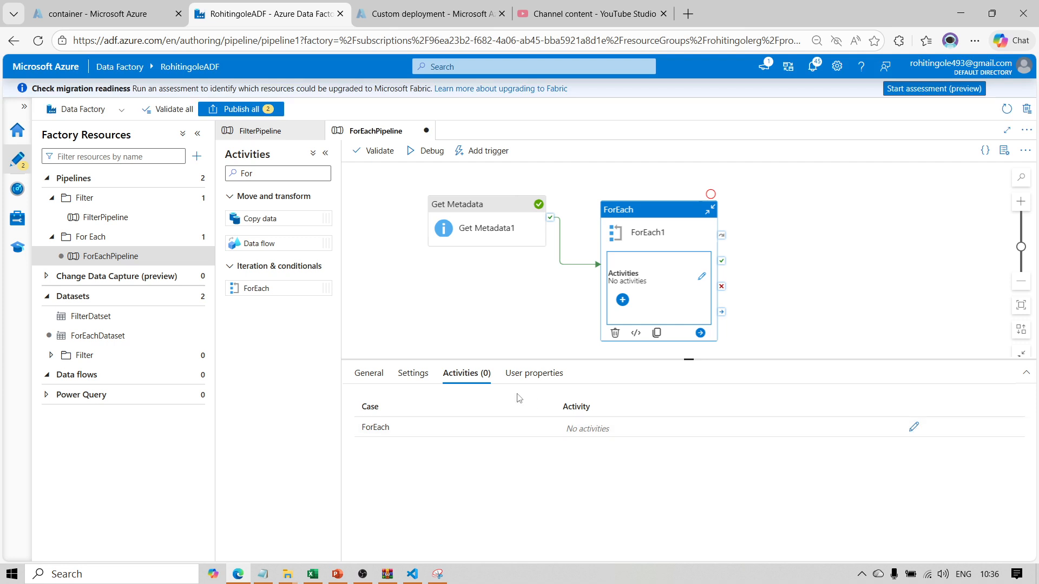
- Add a Copy data activity inside ForEach1 and view its user properties
left_click(913, 427)
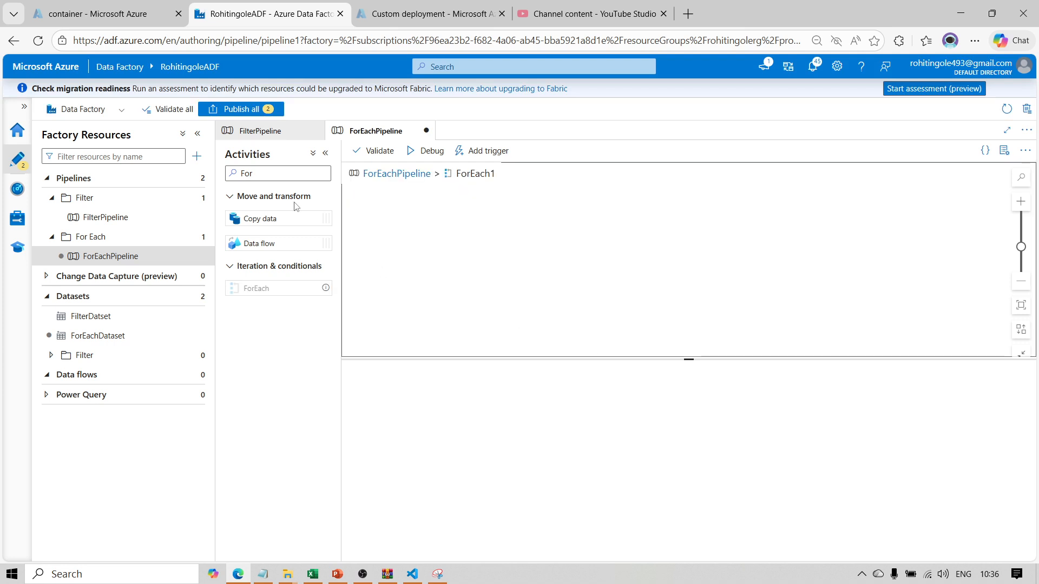
left_click_drag(266, 217, 487, 237)
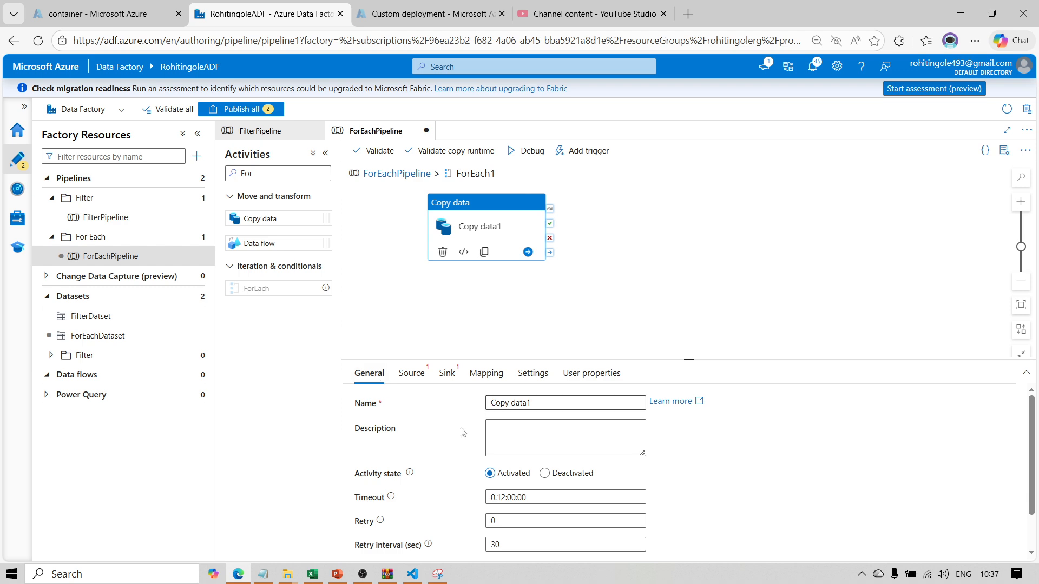
left_click(611, 377)
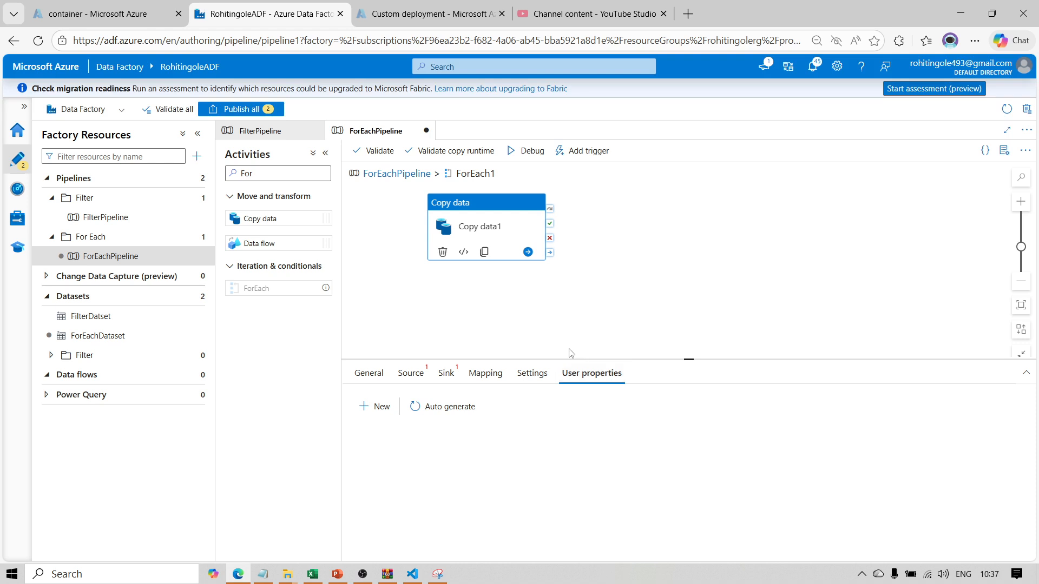
- Reposition the Copy data1 activity on the ForEach1 canvas and keep it selected
left_click(492, 211)
left_click_drag(492, 211, 525, 225)
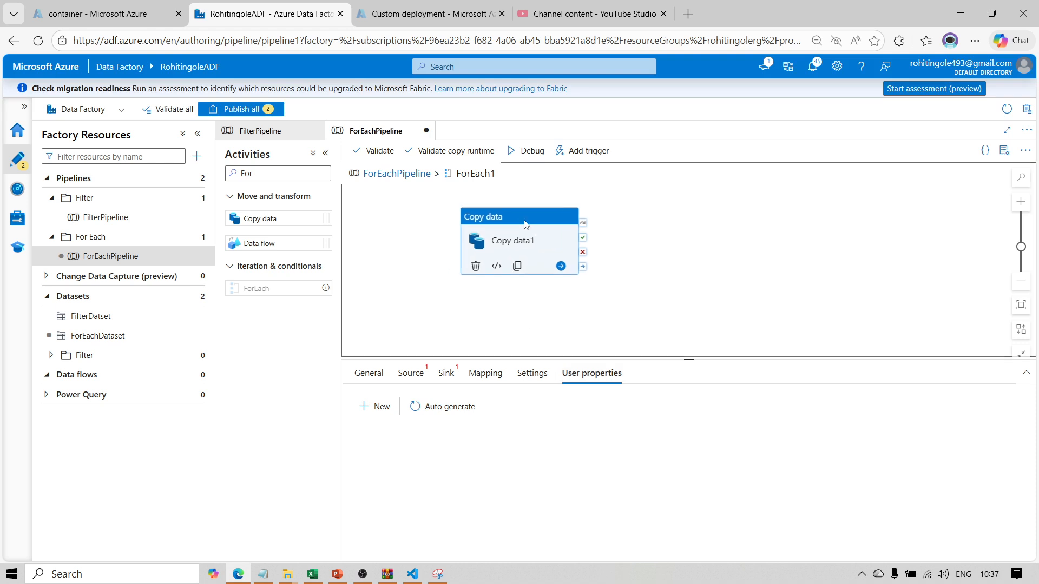
left_click(446, 407)
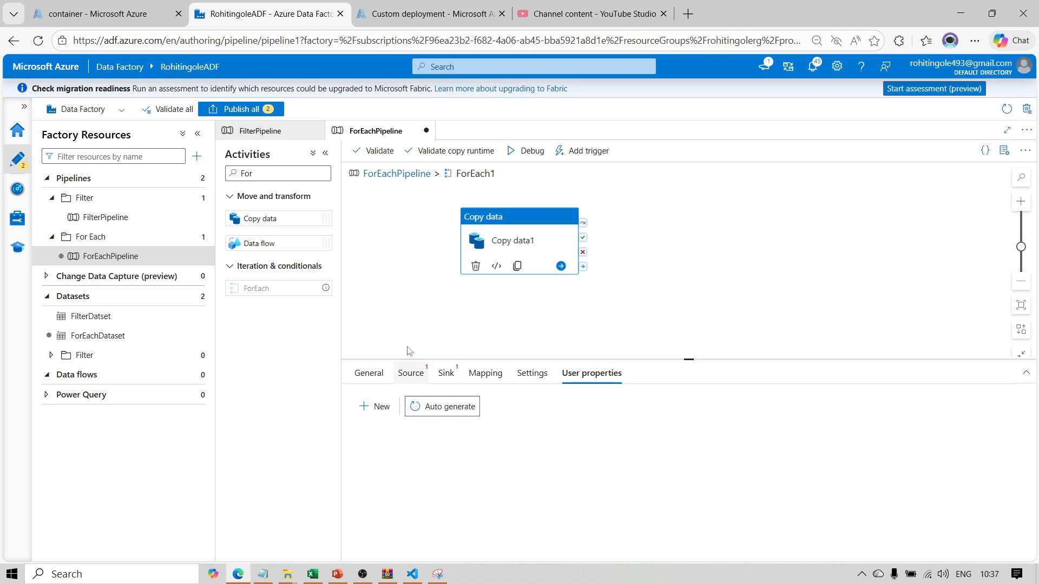
left_click(409, 296)
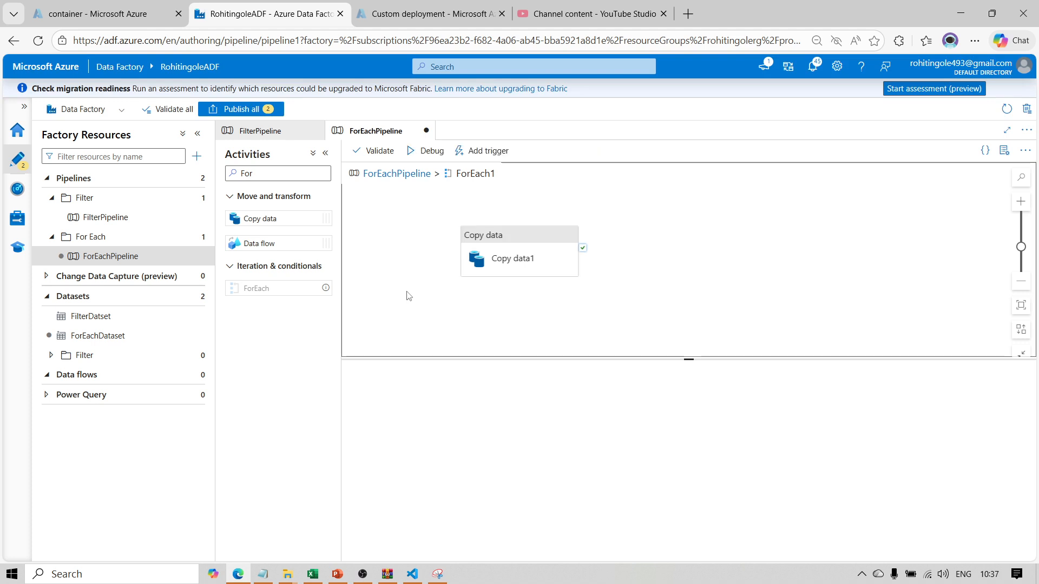
left_click(519, 223)
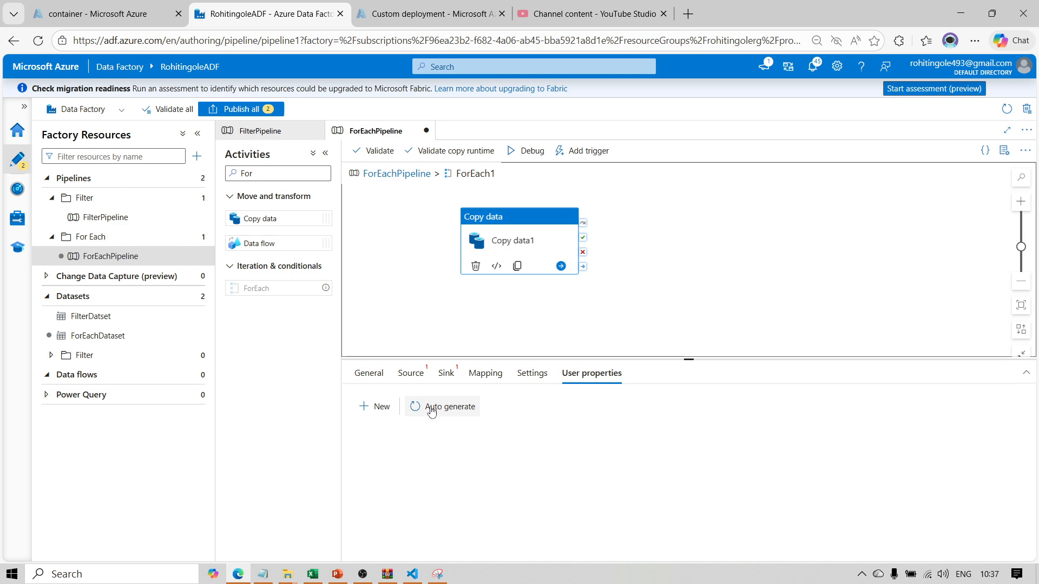
- Start a new source dataset for Copy data1 using Azure Blob Storage and the DelimitedText format
left_click(410, 374)
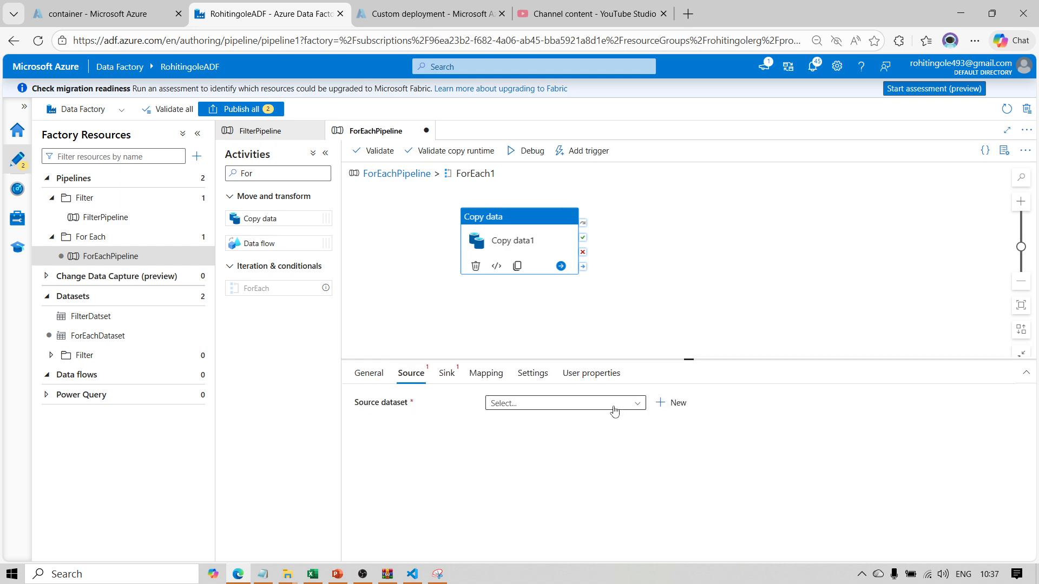
left_click(675, 407)
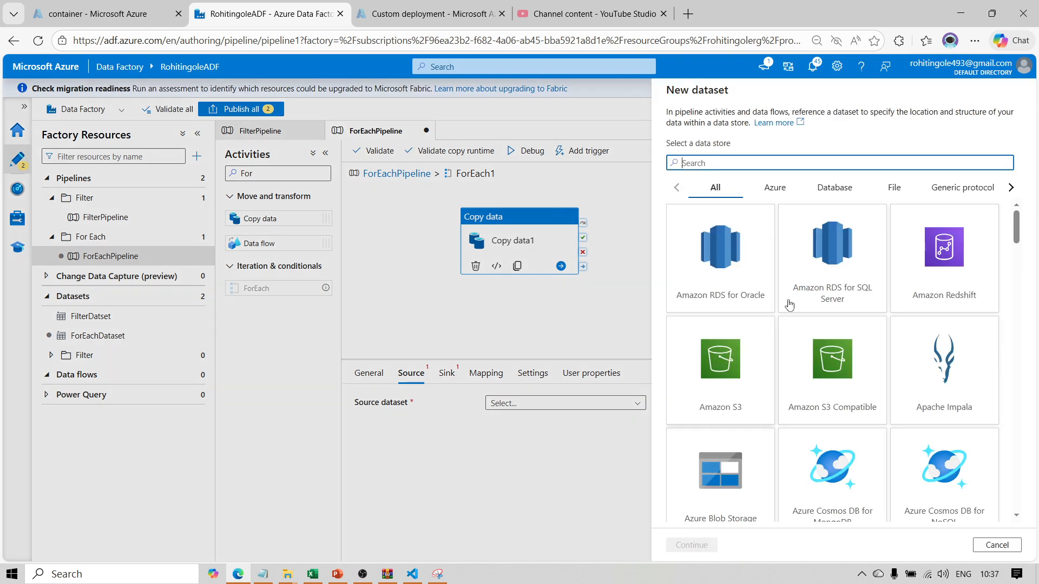
left_click(719, 477)
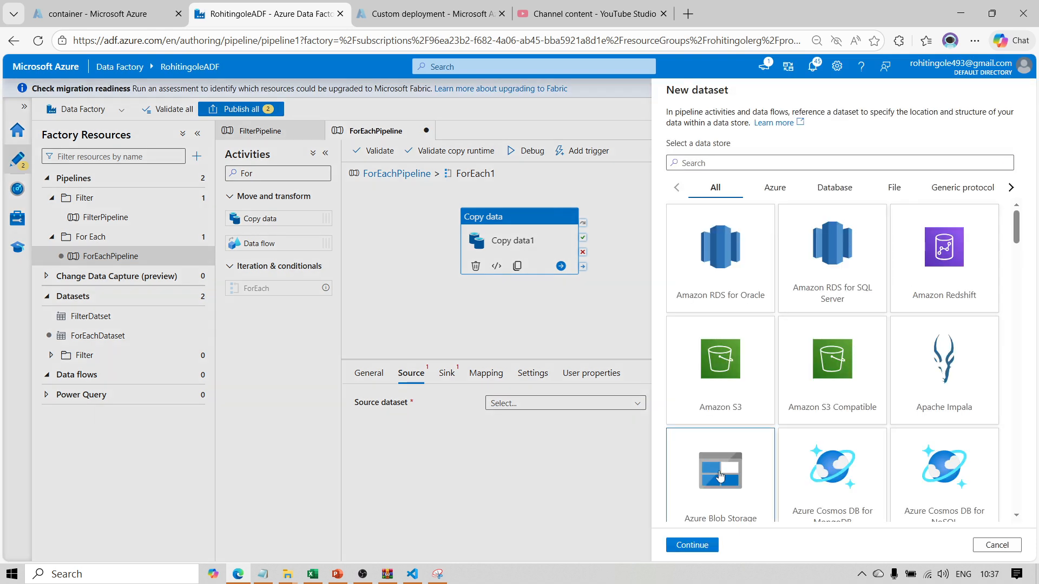
left_click(692, 545)
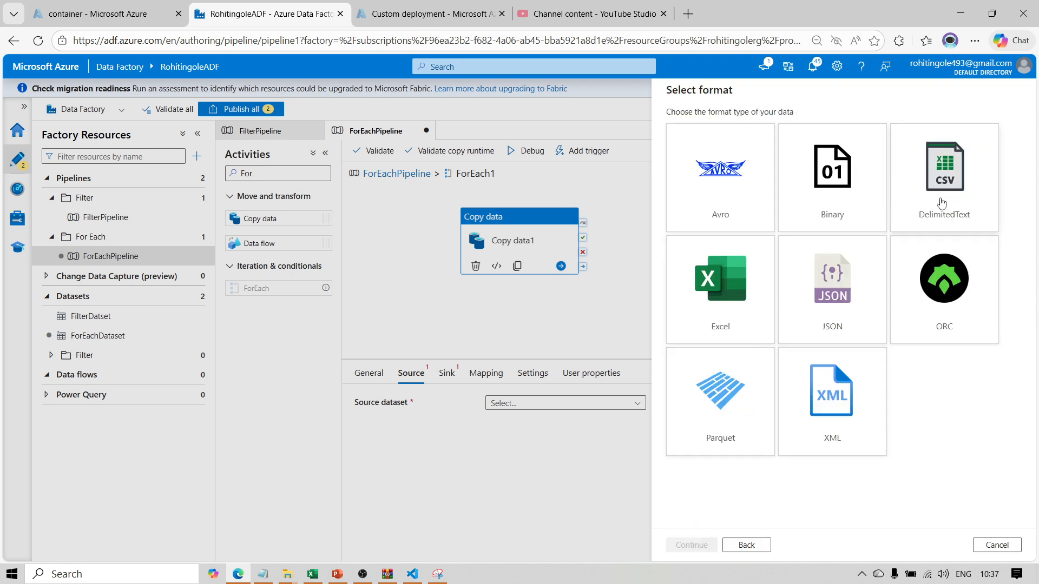
left_click(941, 203)
left_click(691, 545)
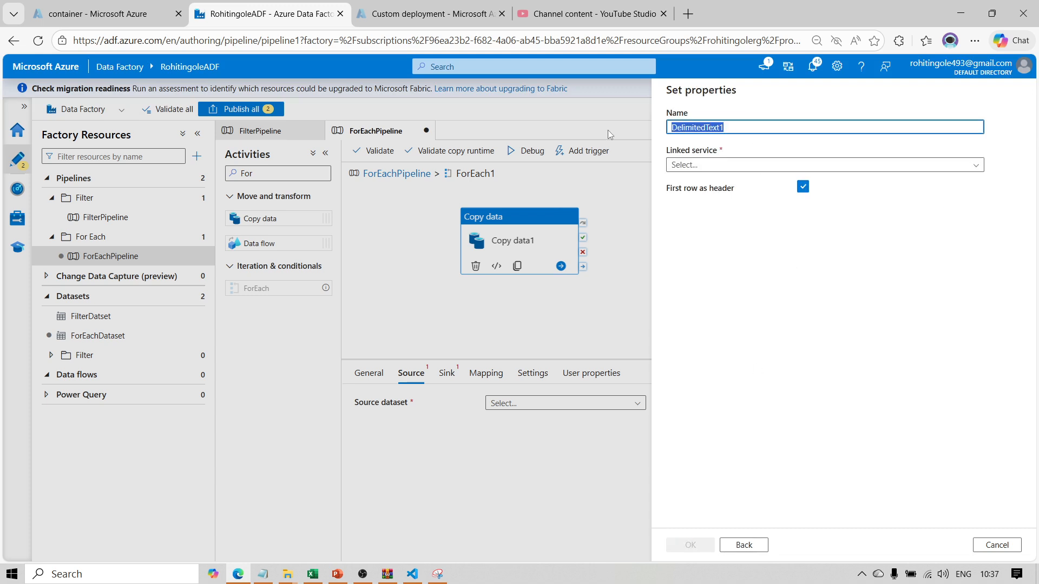
- Name the new dataset CopyDataset and select Adlsls as its linked service
type("copy")
key("BackSpace")
key("BackSpace")
key("BackSpace")
key("BackSpace")
type("Co")
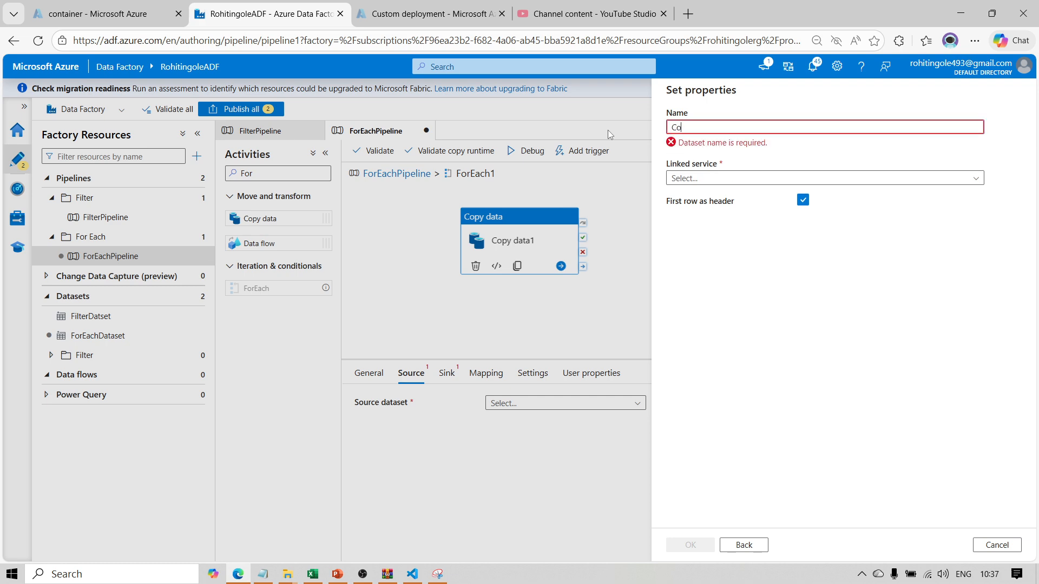
type("p")
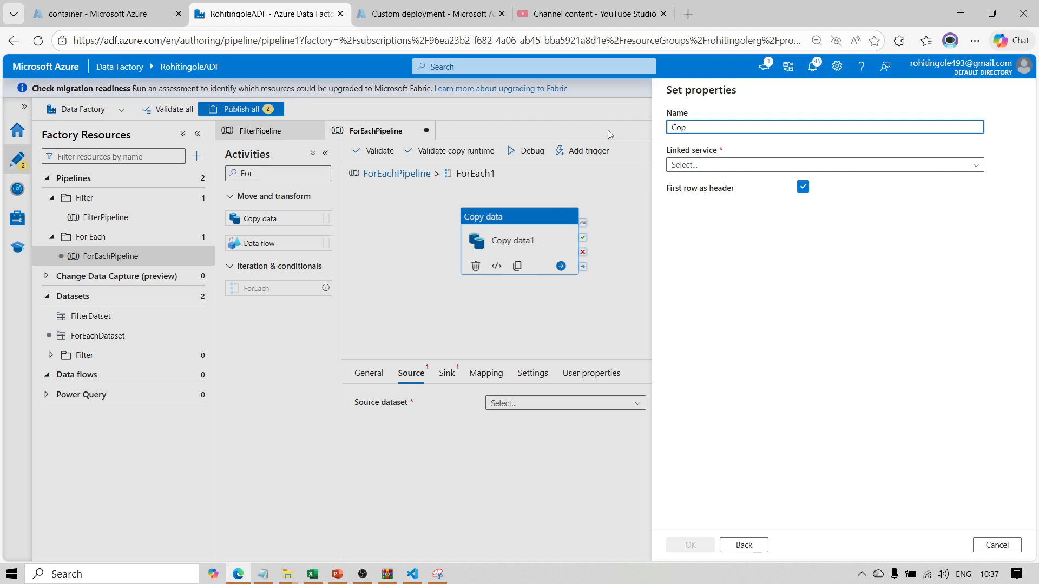
type("yDataset")
left_click(692, 166)
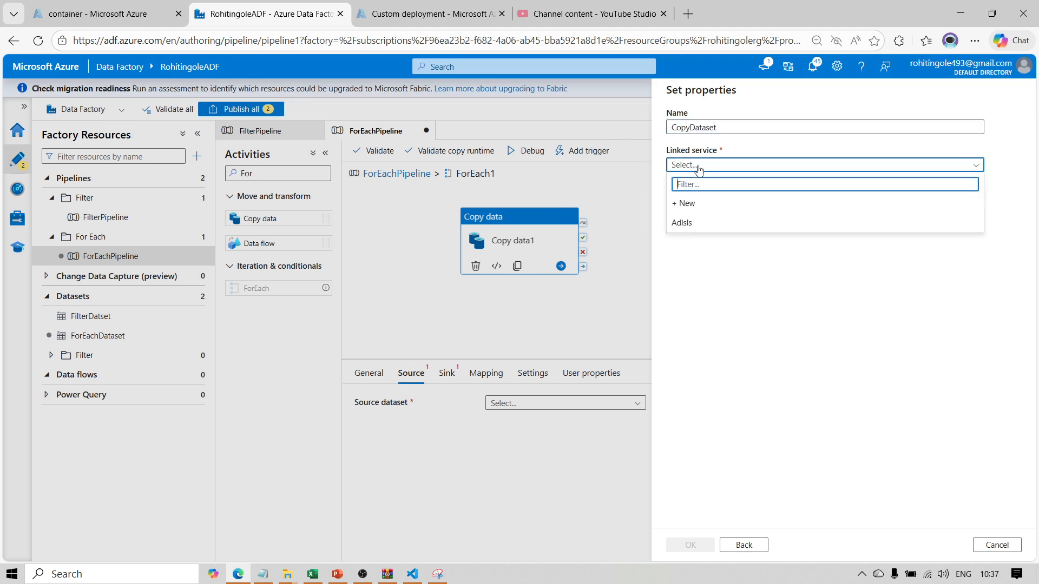
left_click(692, 219)
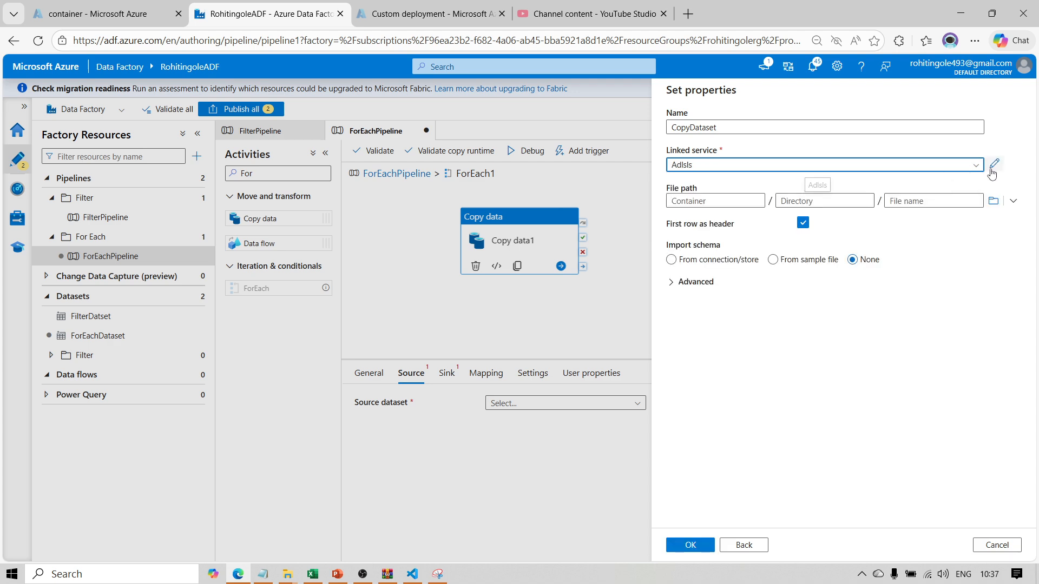
- Review the Adlsls linked service's connection settings and leave them without editing
left_click(995, 165)
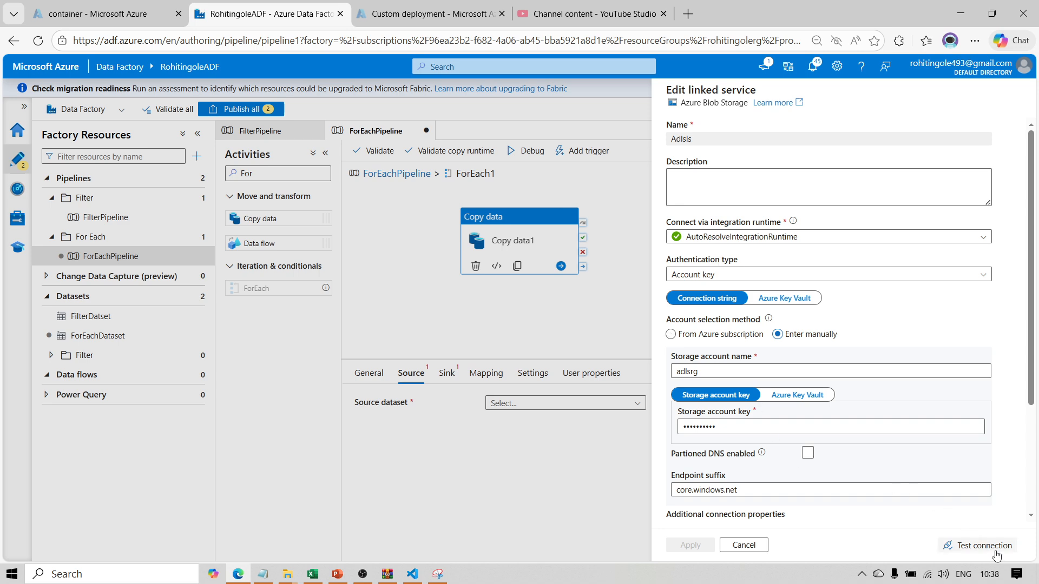
mouse_move(773, 323)
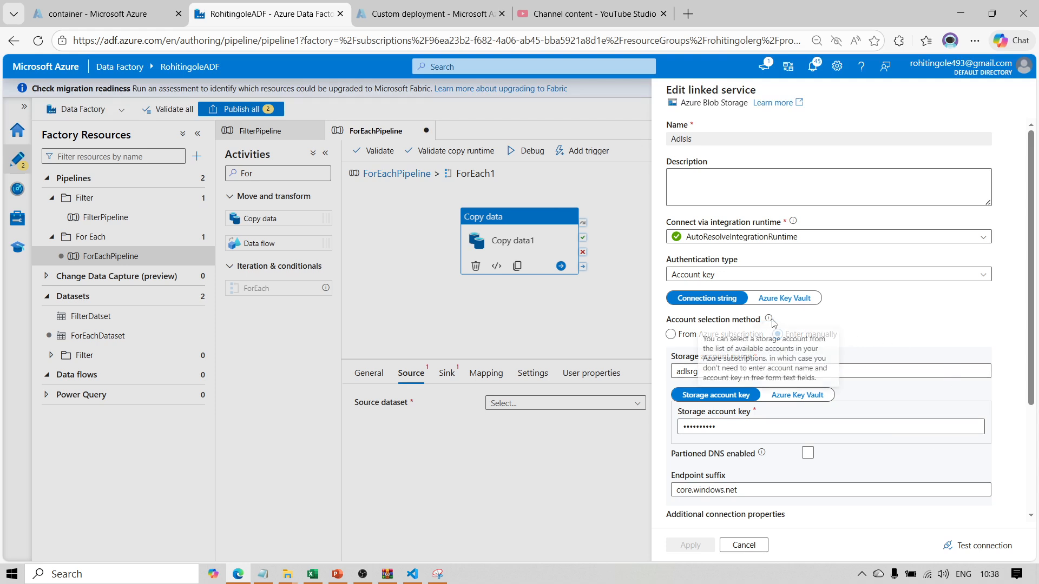
left_click(756, 547)
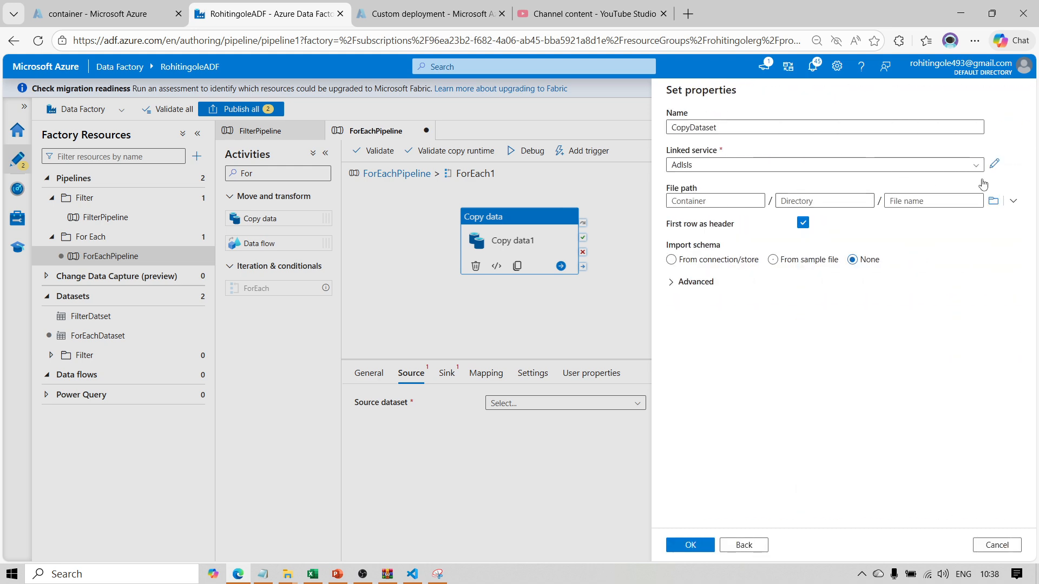
- Set the dataset's file path to container/Input/Multiplefiles with schema import None, and create the dataset
left_click(994, 201)
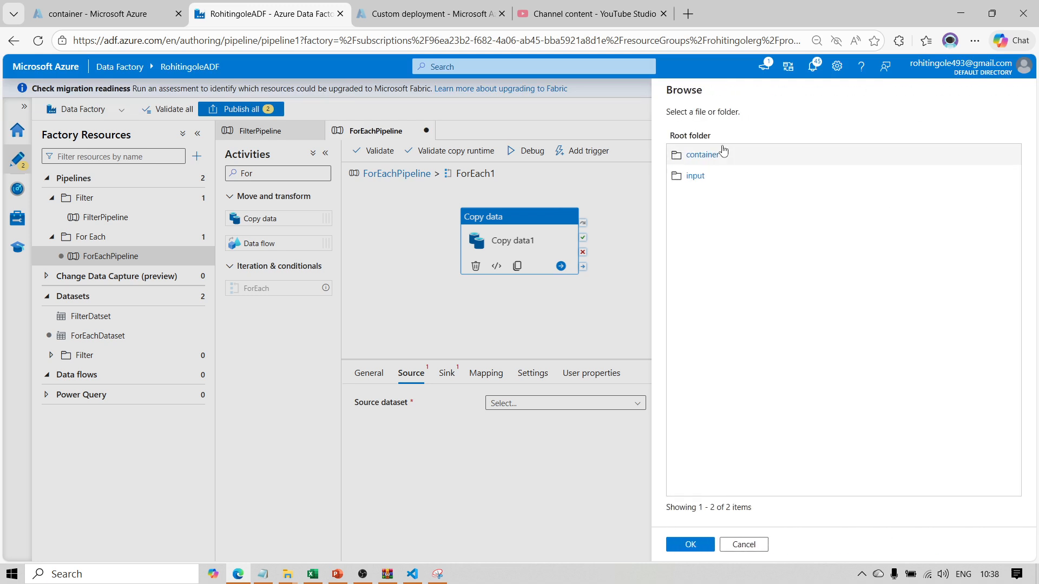
left_click(706, 155)
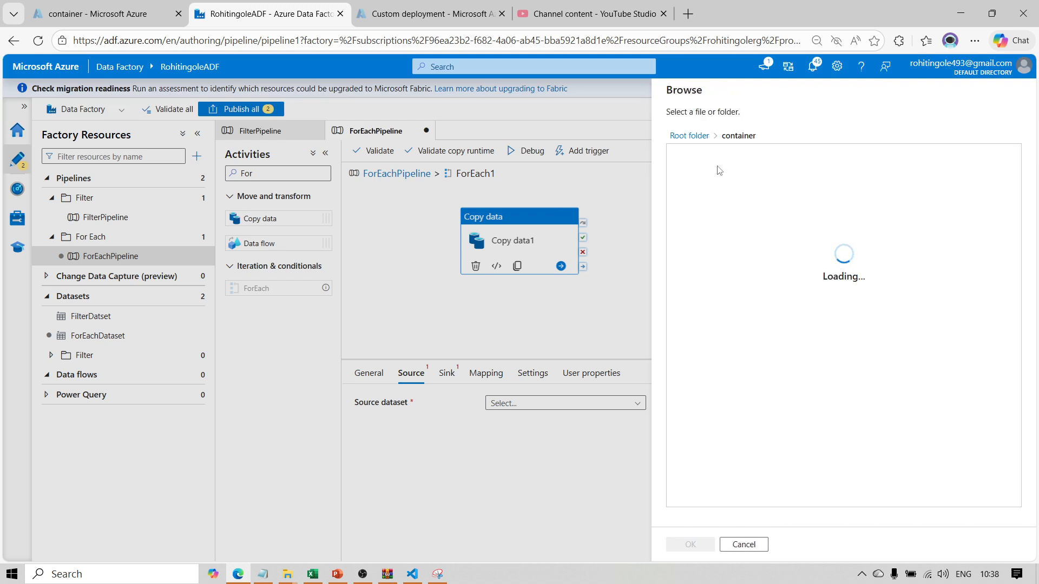
left_click(698, 159)
left_click(709, 157)
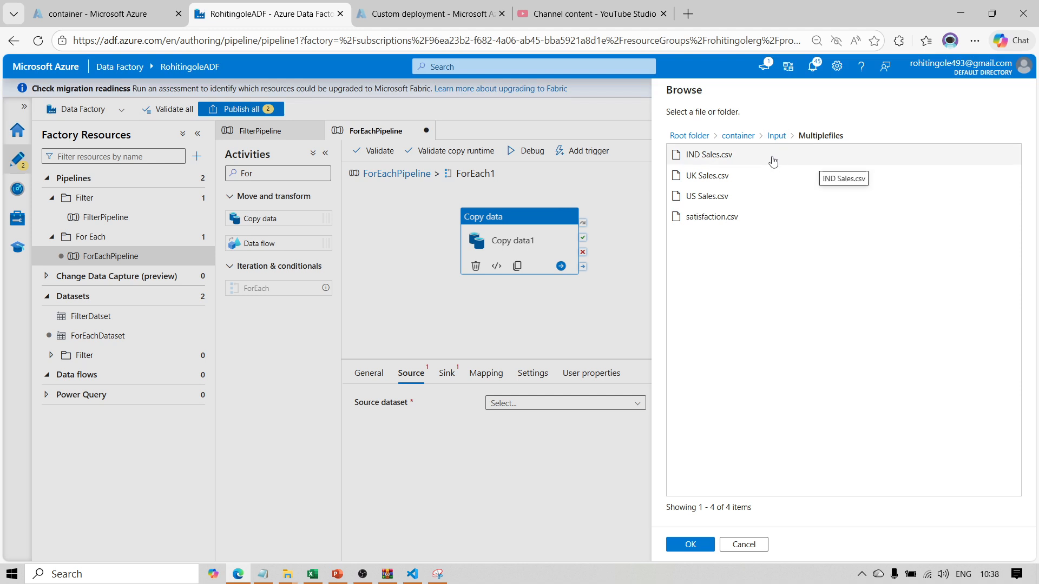
left_click(690, 545)
left_click(854, 260)
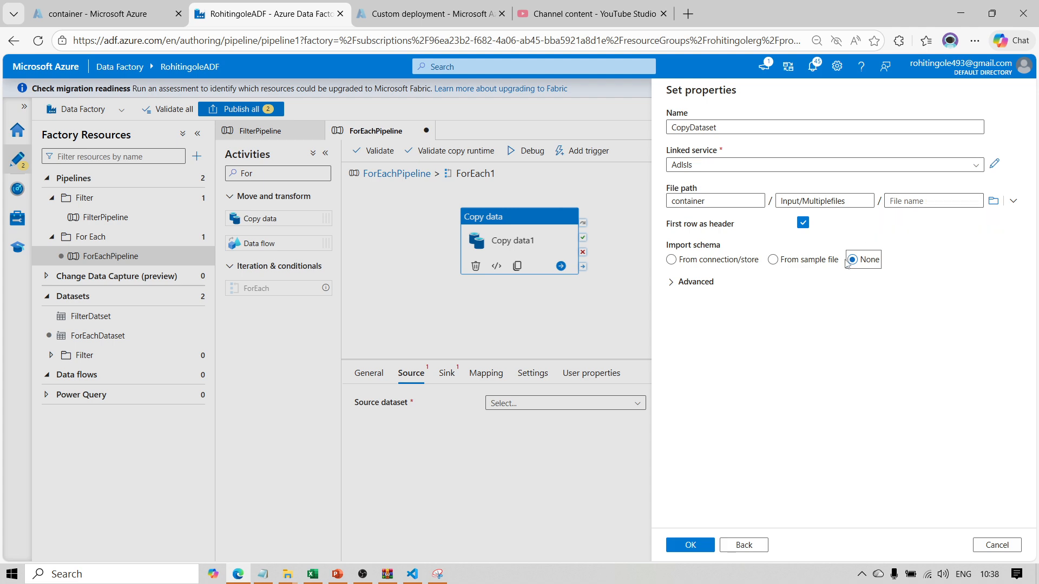
left_click(698, 550)
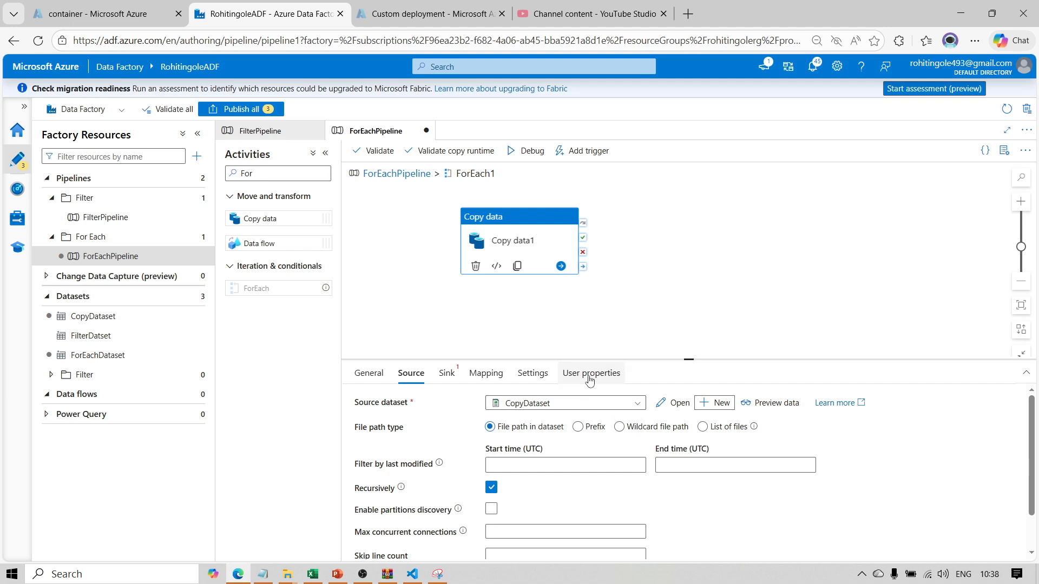
- Open CopyDataset for editing and add a String parameter named FileName
left_click(676, 403)
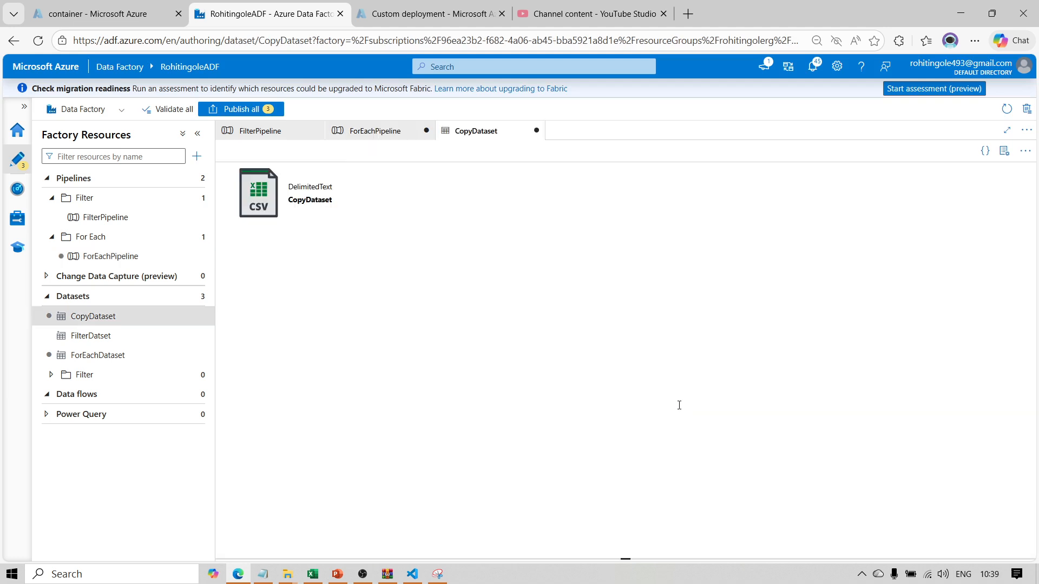
left_click(351, 309)
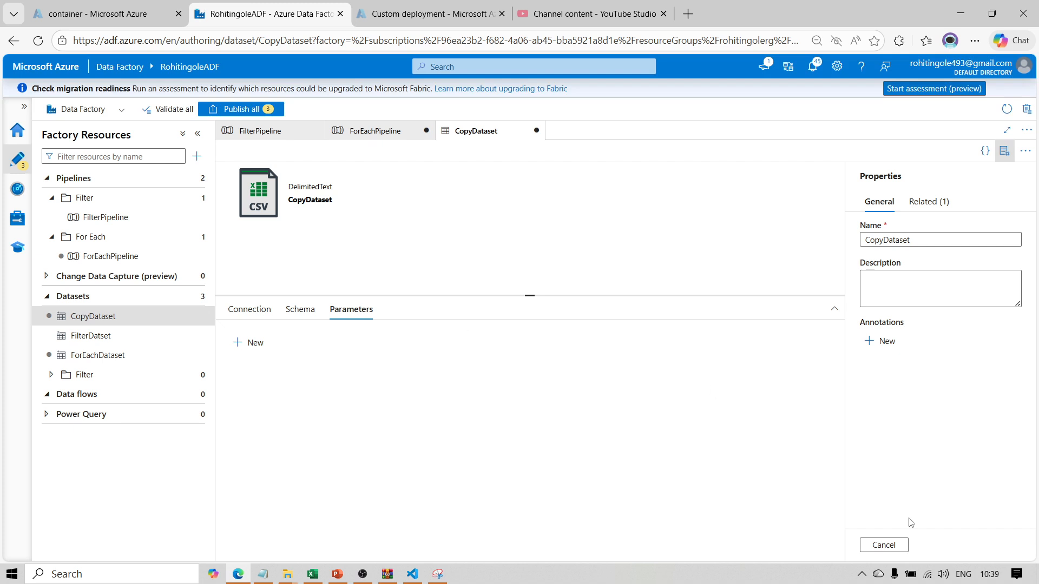
left_click(884, 546)
left_click(254, 347)
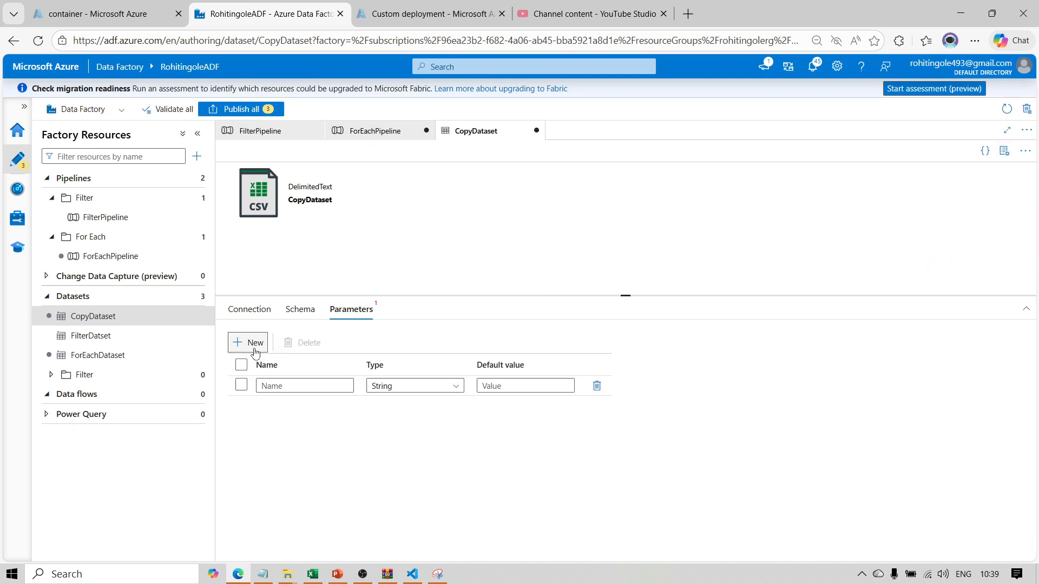
left_click(309, 387)
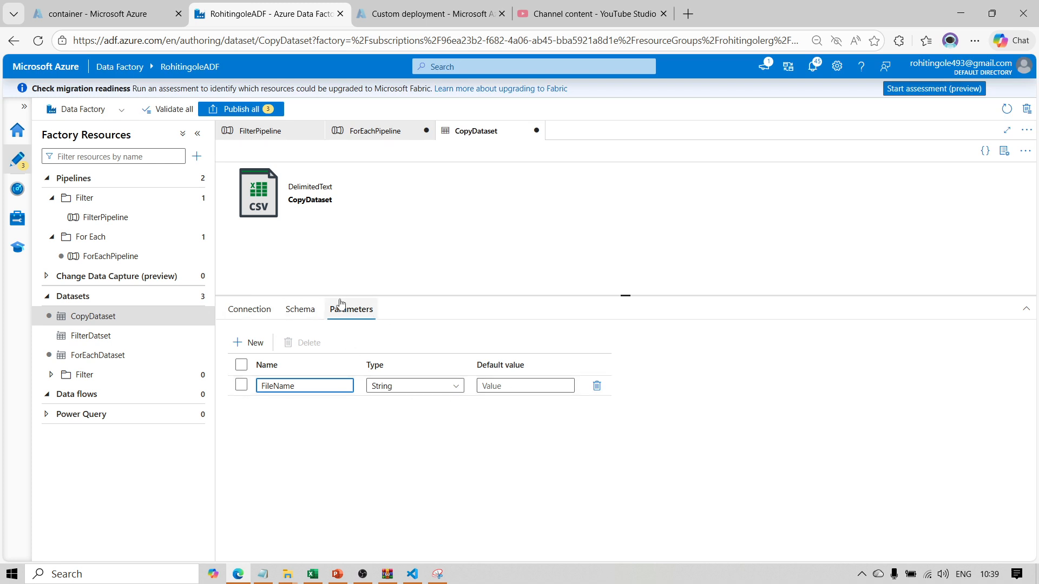
left_click(262, 308)
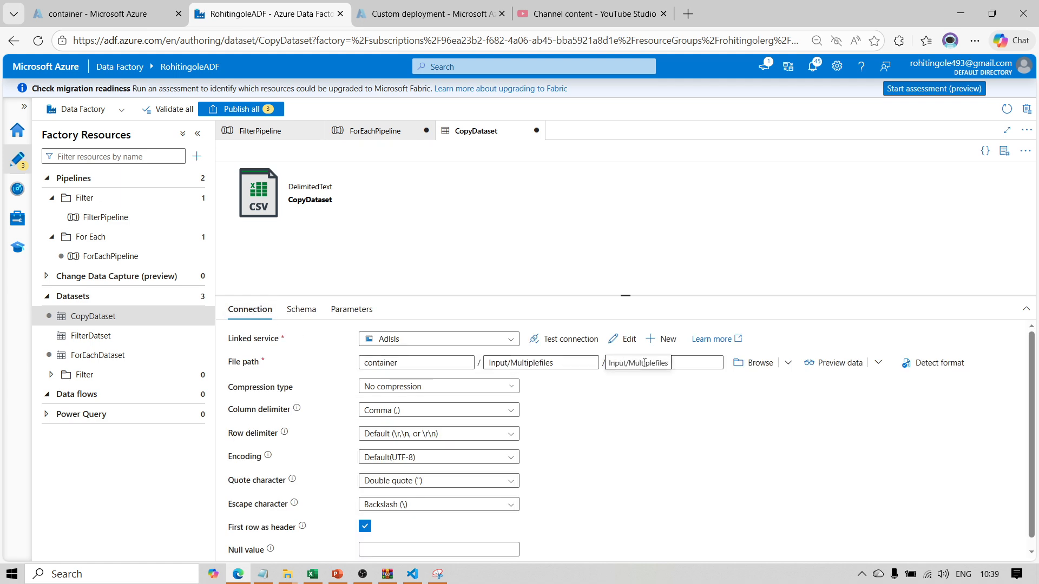
left_click(686, 363)
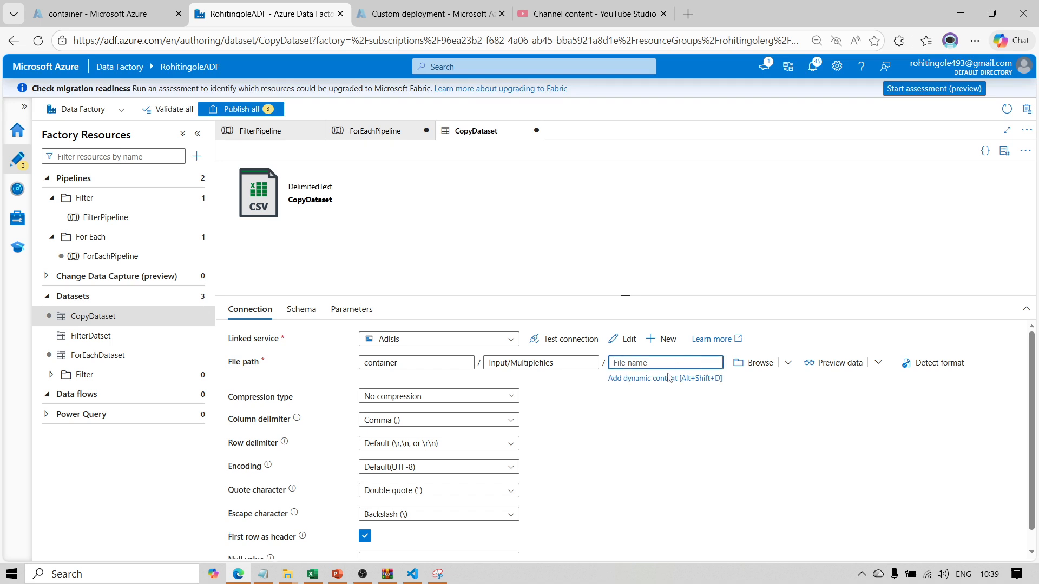
left_click(653, 379)
left_click(698, 328)
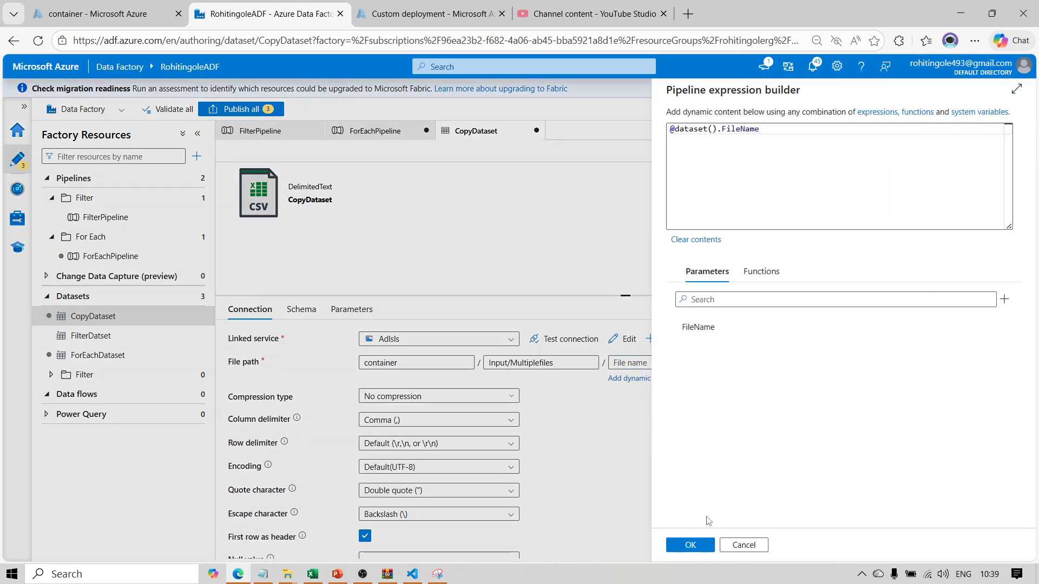
left_click(689, 545)
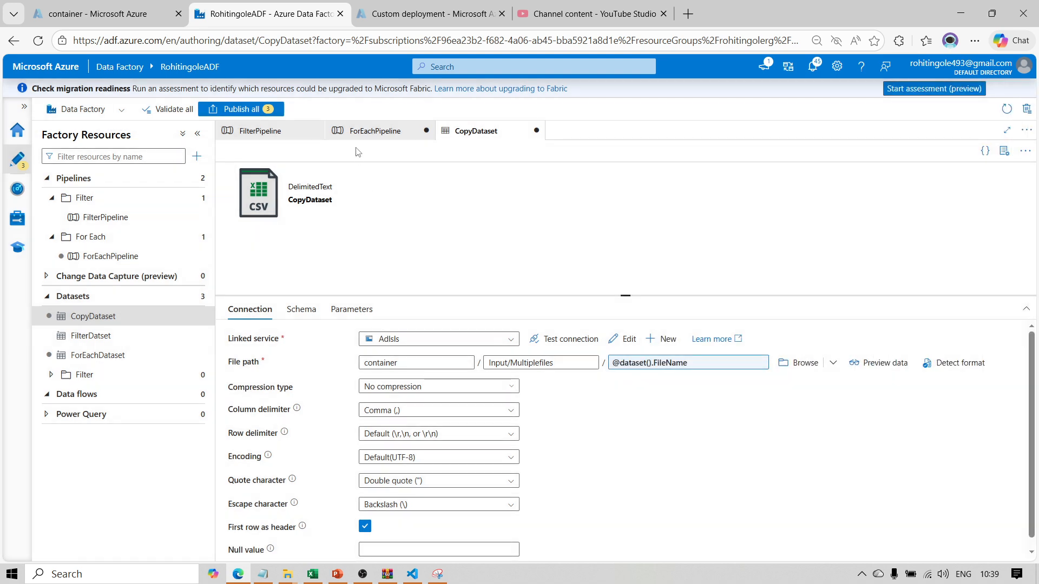
left_click(370, 139)
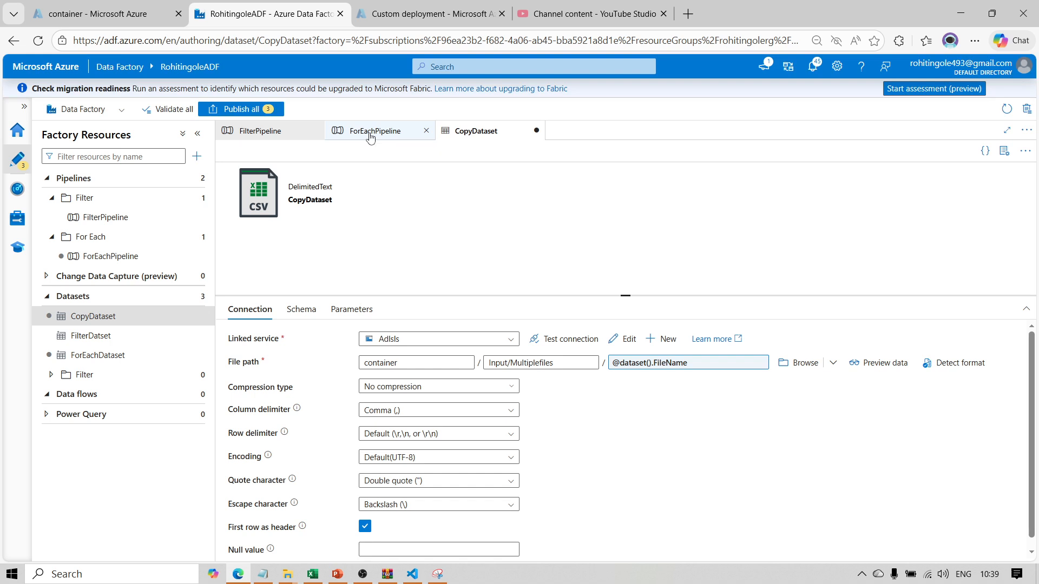
left_click(318, 131)
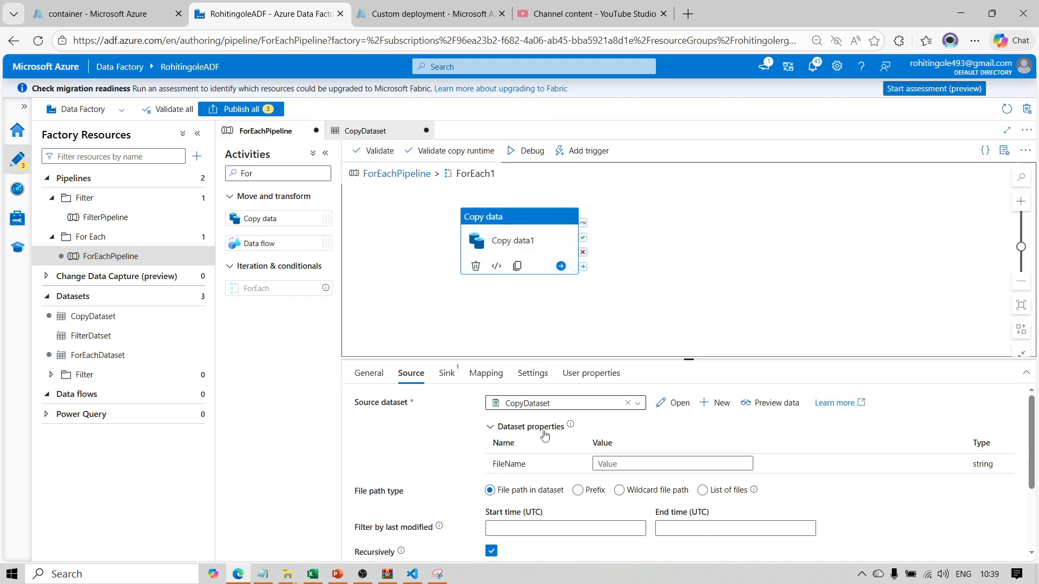
left_click(648, 463)
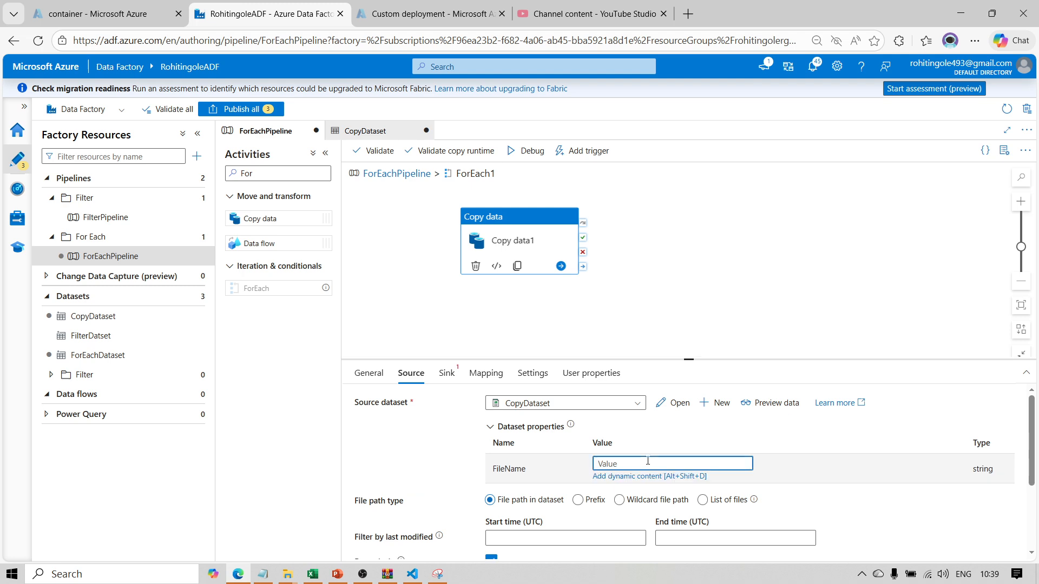
left_click(648, 476)
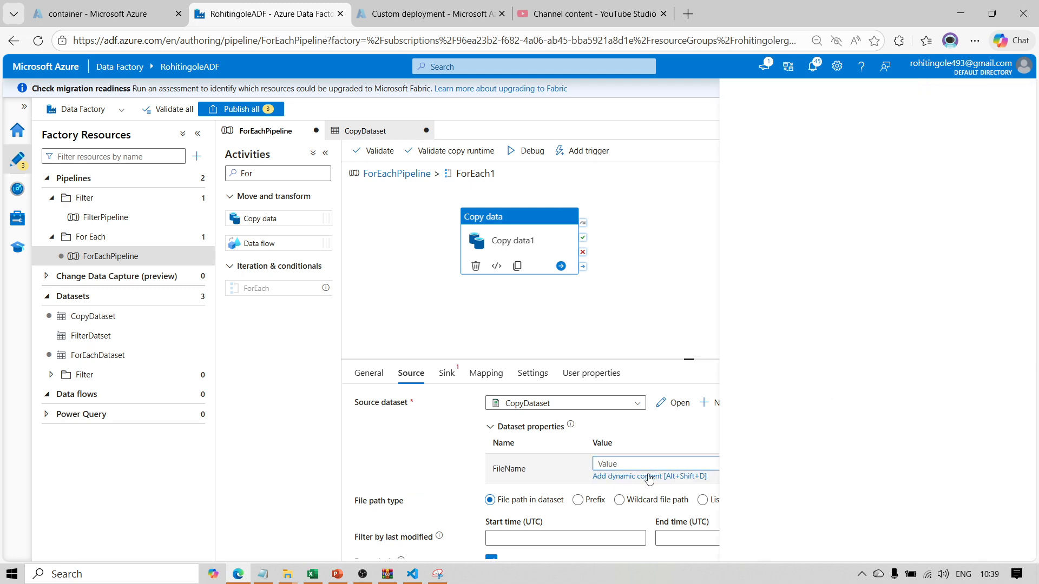
left_click(708, 338)
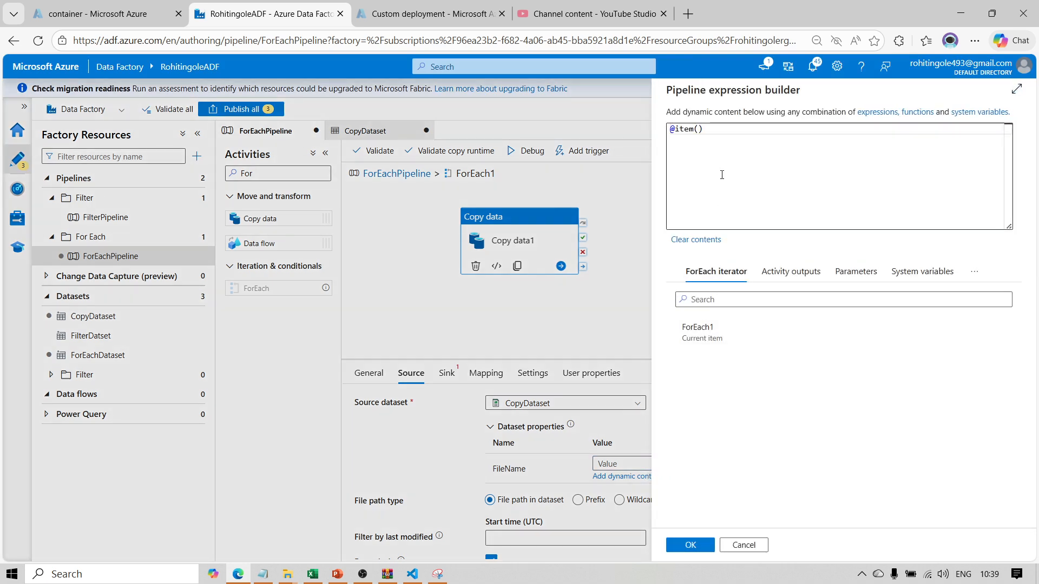
left_click(712, 129)
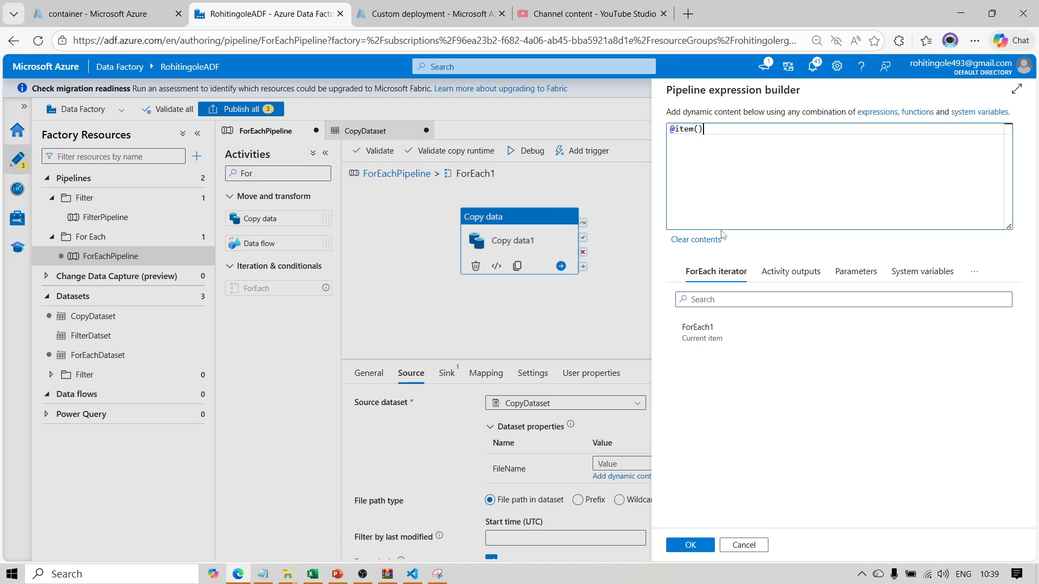
type(".name")
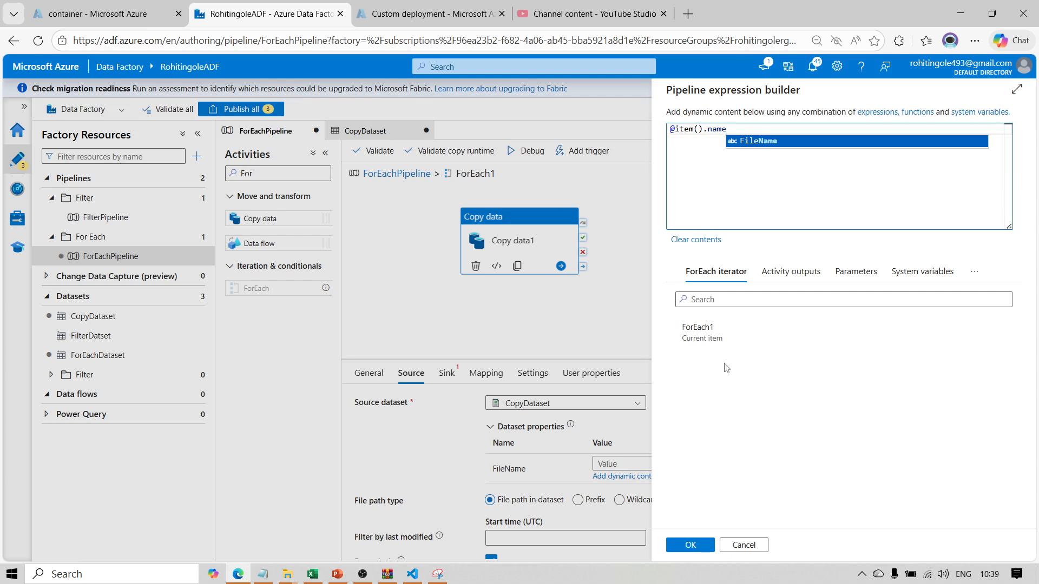
left_click(695, 546)
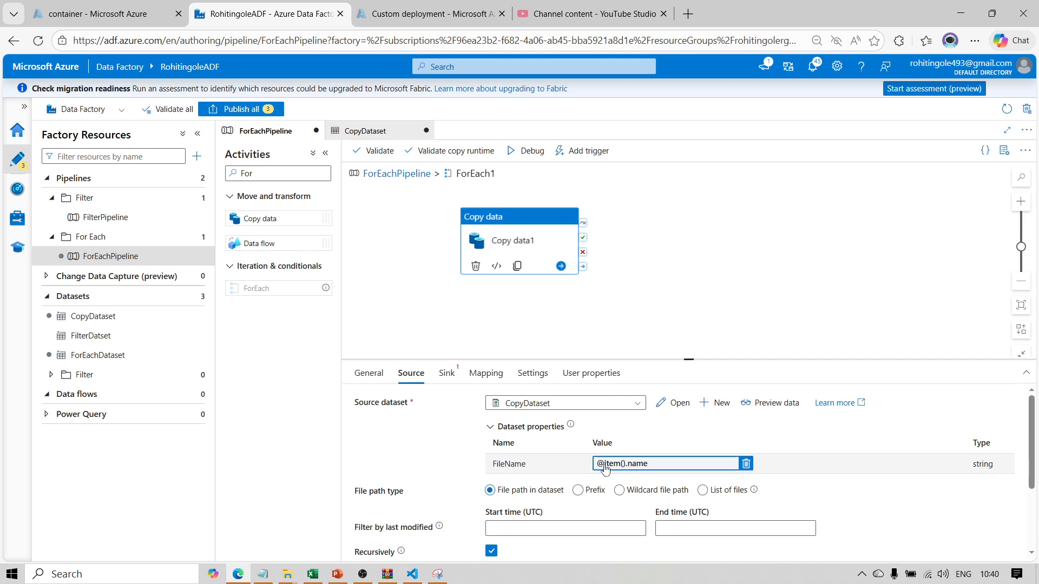
- Review CopyDataset's file path, the Get Metadata1 and ForEach1 activities, and the source settings of the copy activity inside the loop
left_click(677, 403)
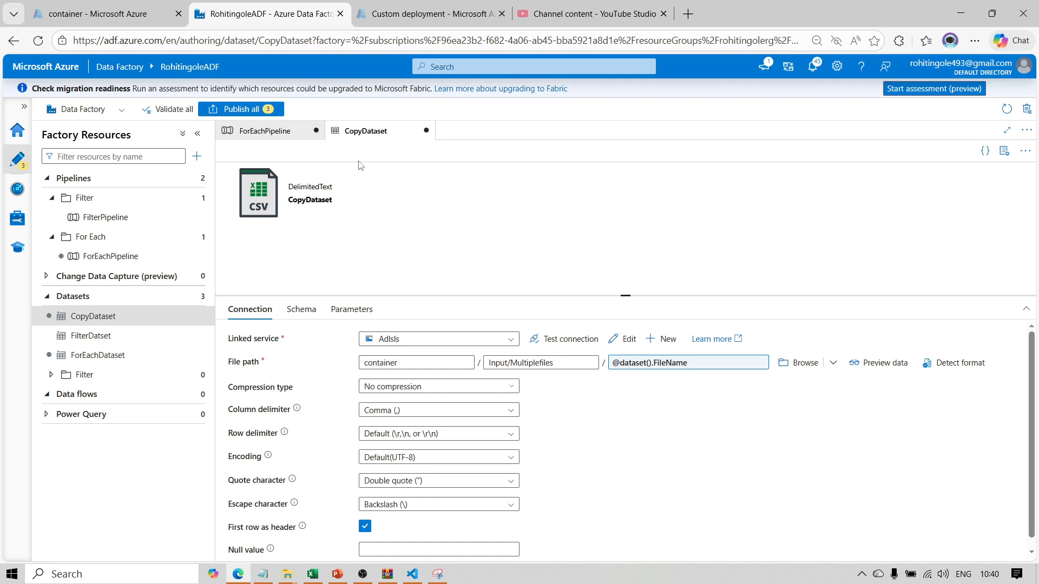
left_click(260, 133)
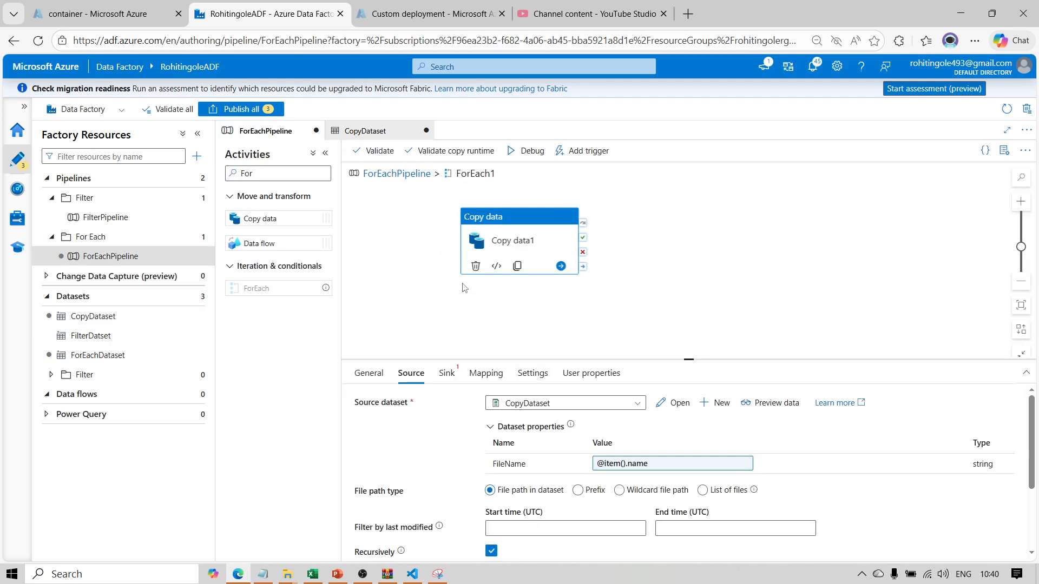
left_click(418, 281)
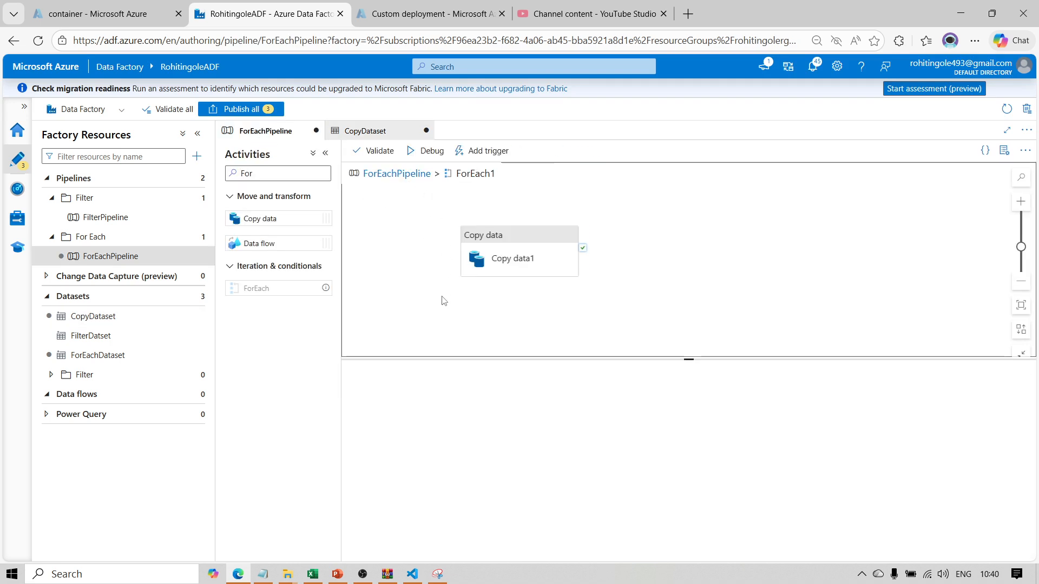
left_click(412, 173)
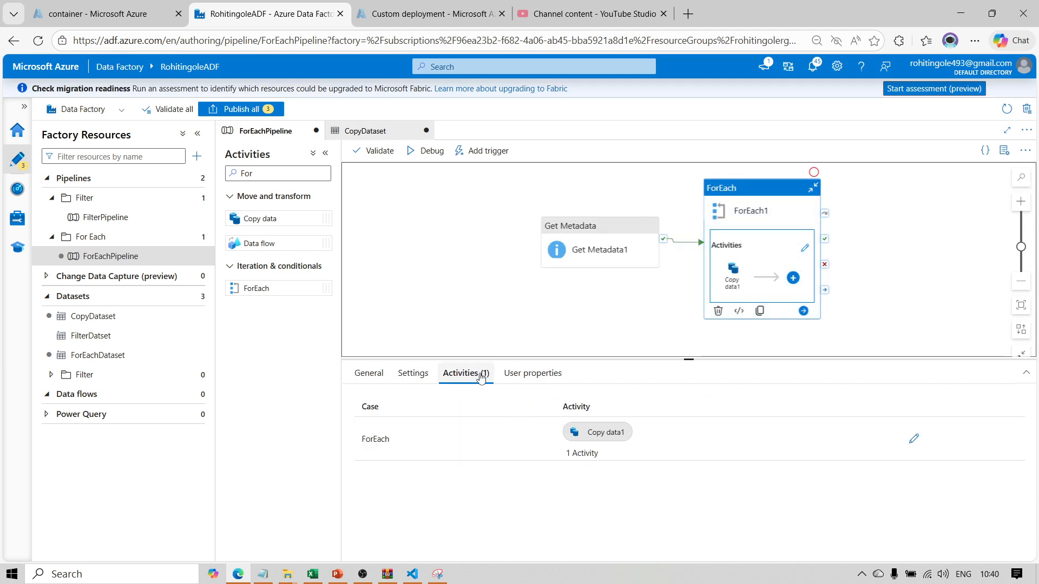
left_click(592, 233)
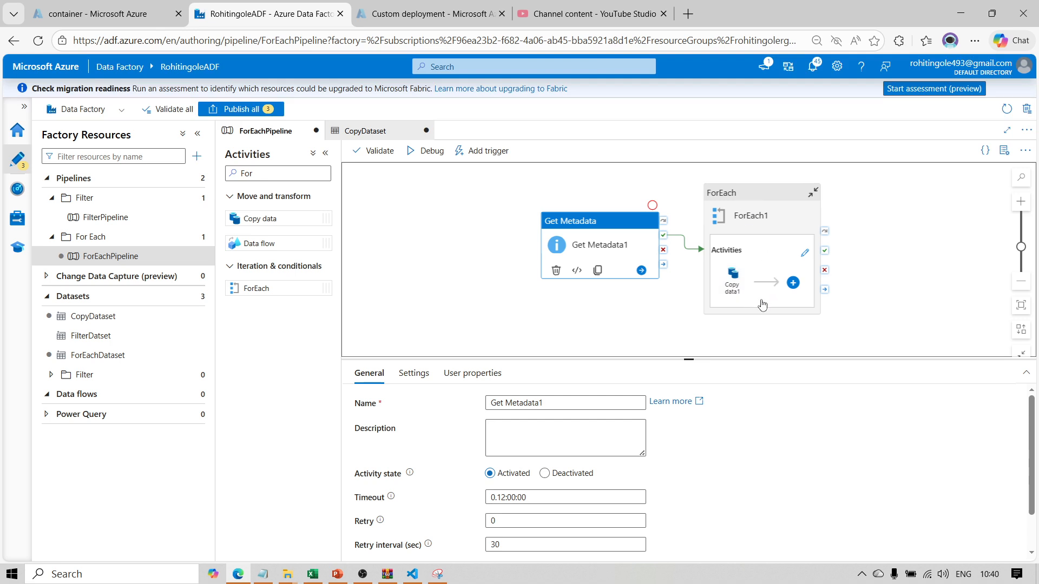
left_click(805, 254)
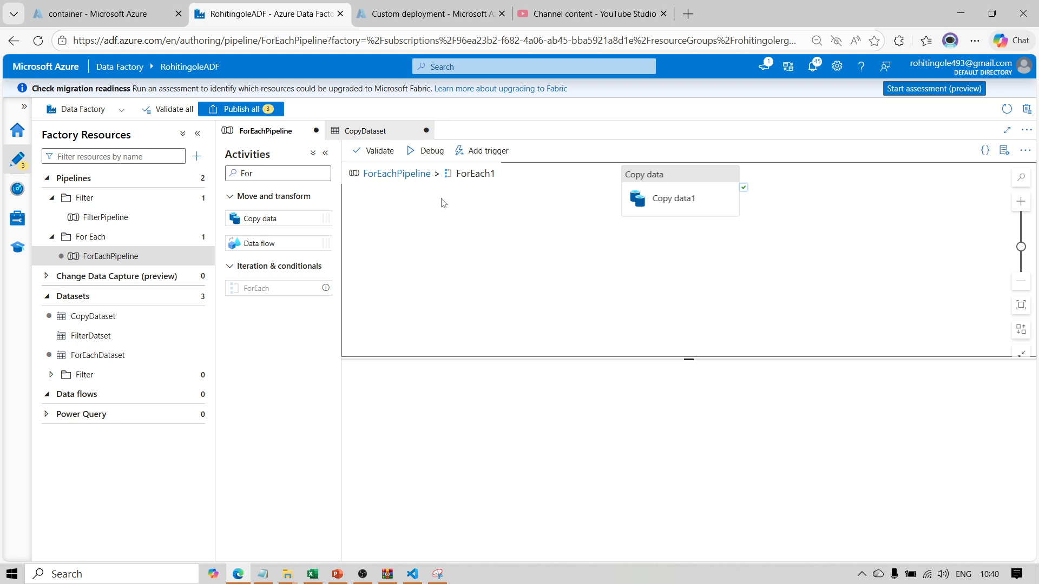
left_click(415, 174)
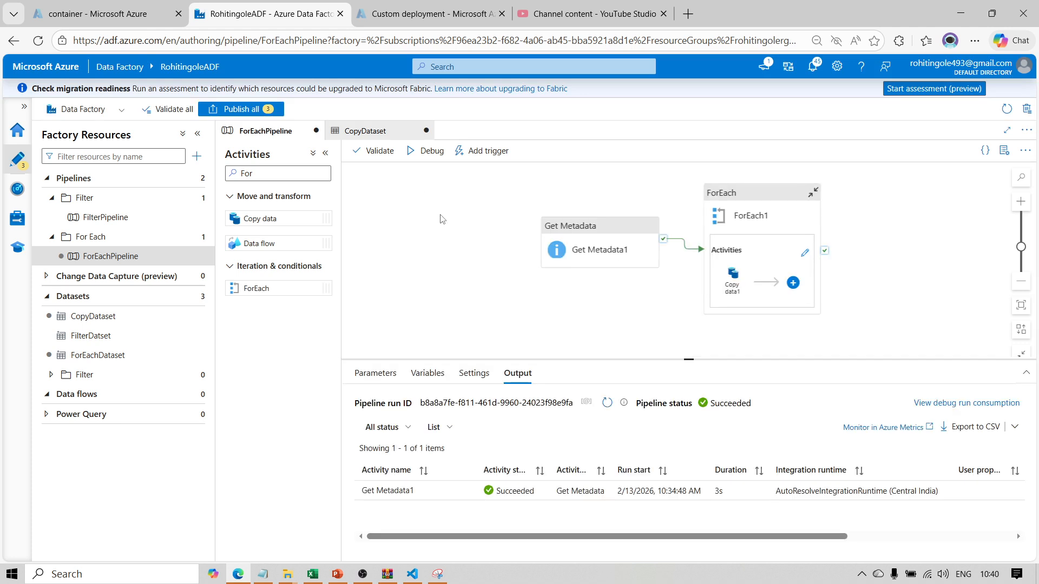
left_click(805, 267)
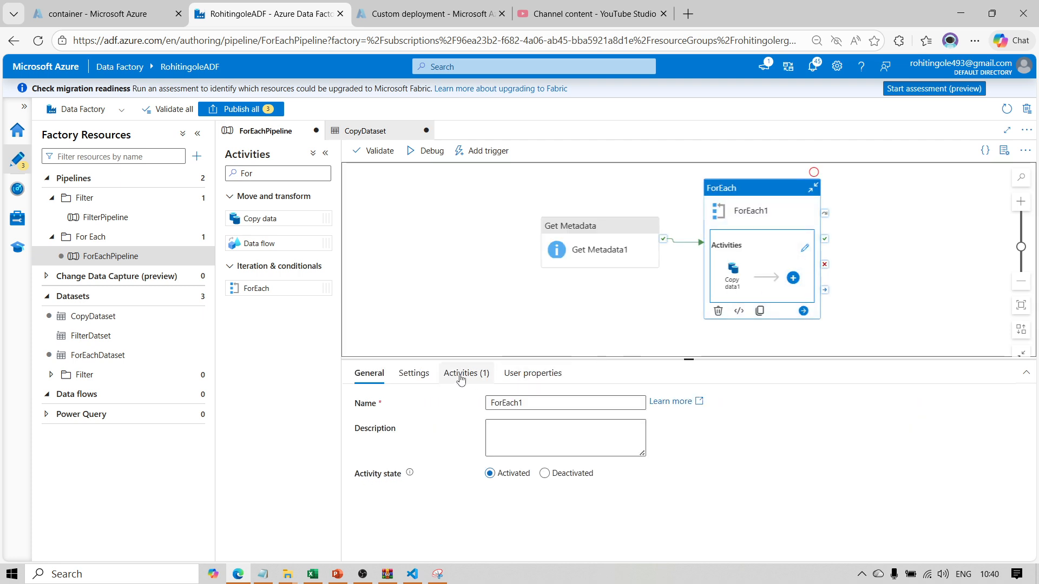
left_click(802, 251)
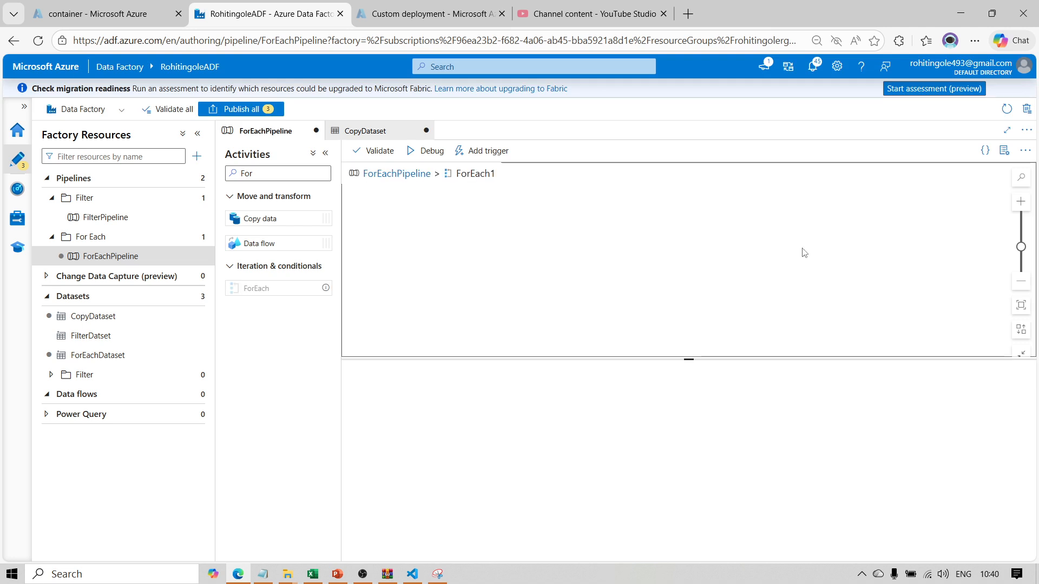
left_click_drag(656, 175, 506, 217)
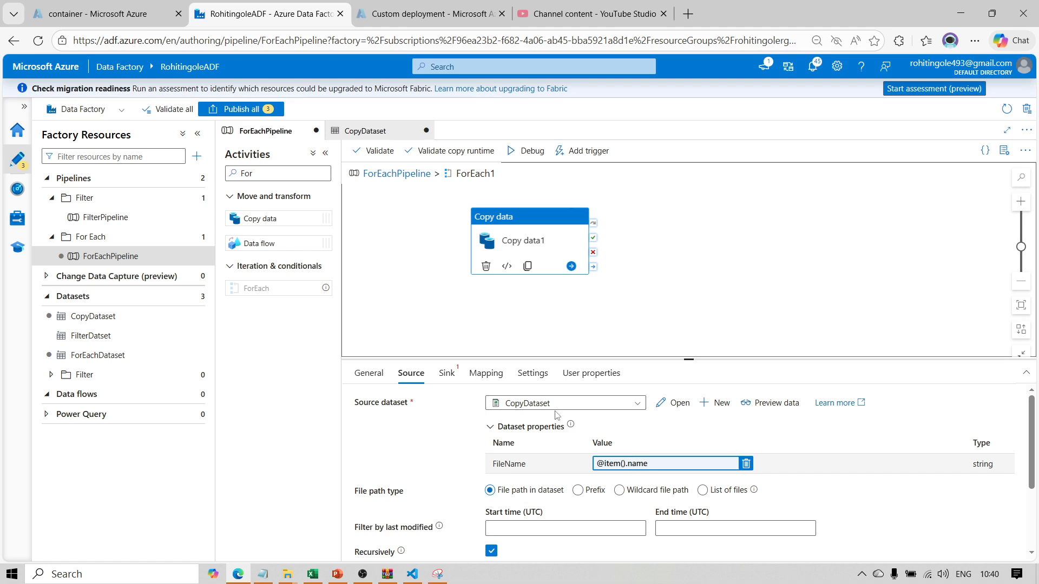
left_click(674, 403)
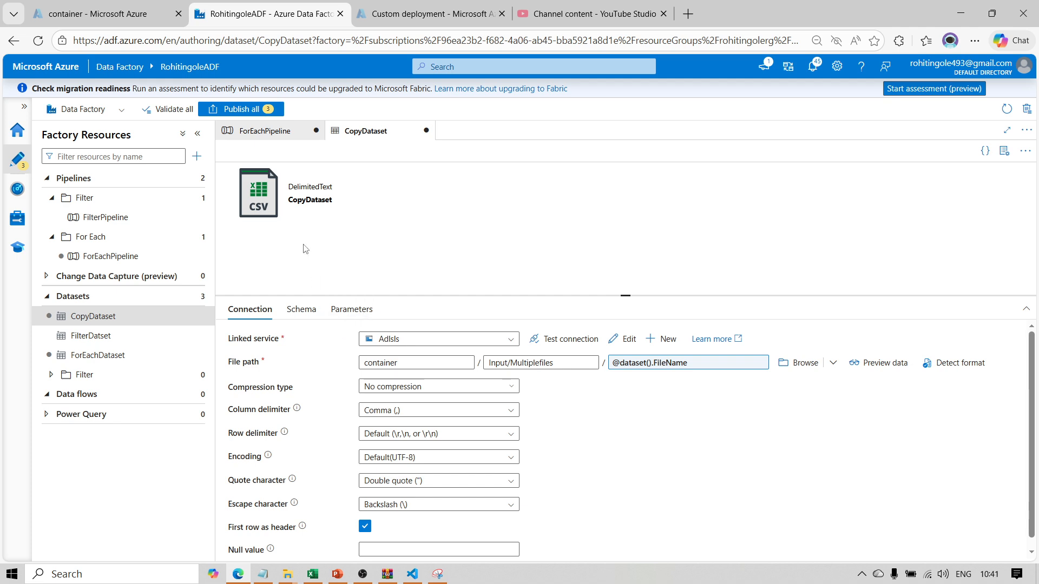
left_click(293, 134)
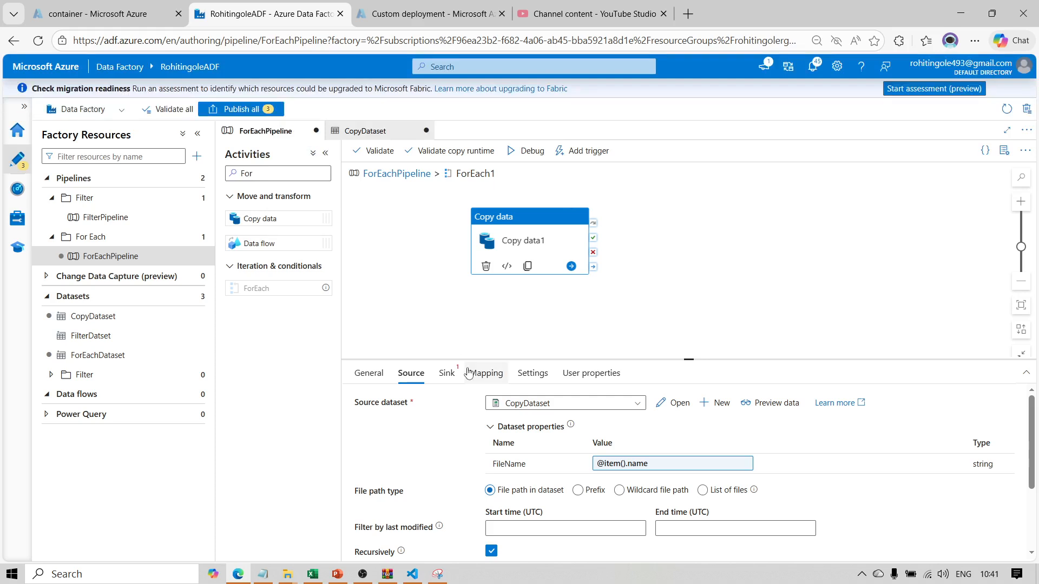
- Start a new sink dataset for Copy data1 using Azure Blob Storage and the DelimitedText format
left_click(447, 374)
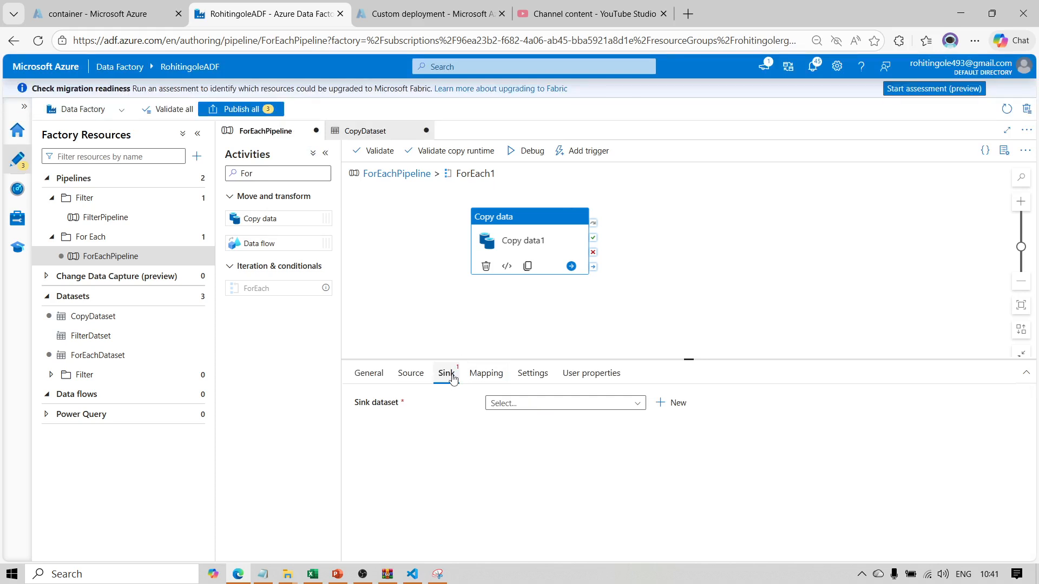
left_click(674, 403)
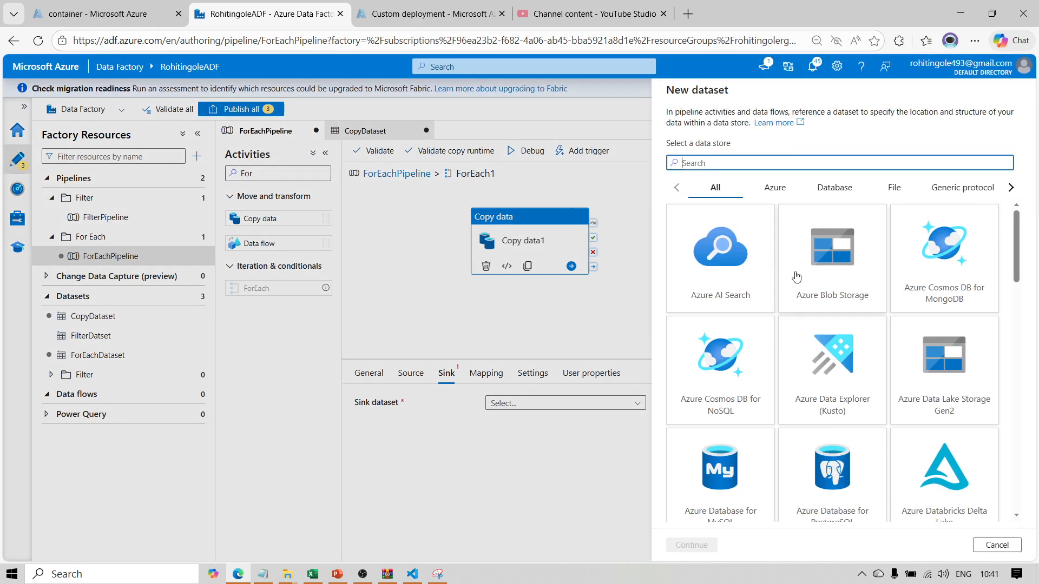
left_click(871, 280)
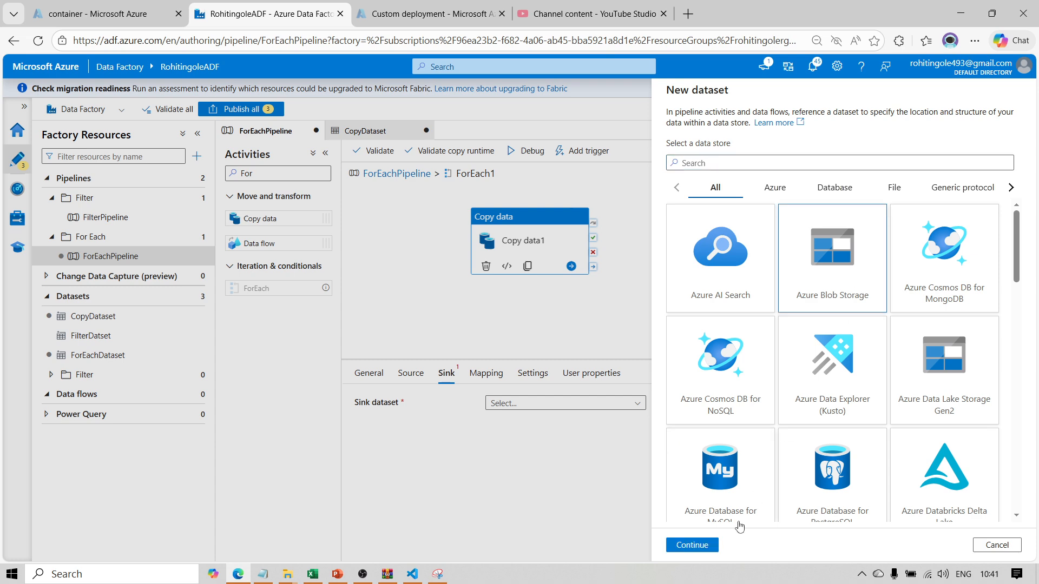
left_click(692, 545)
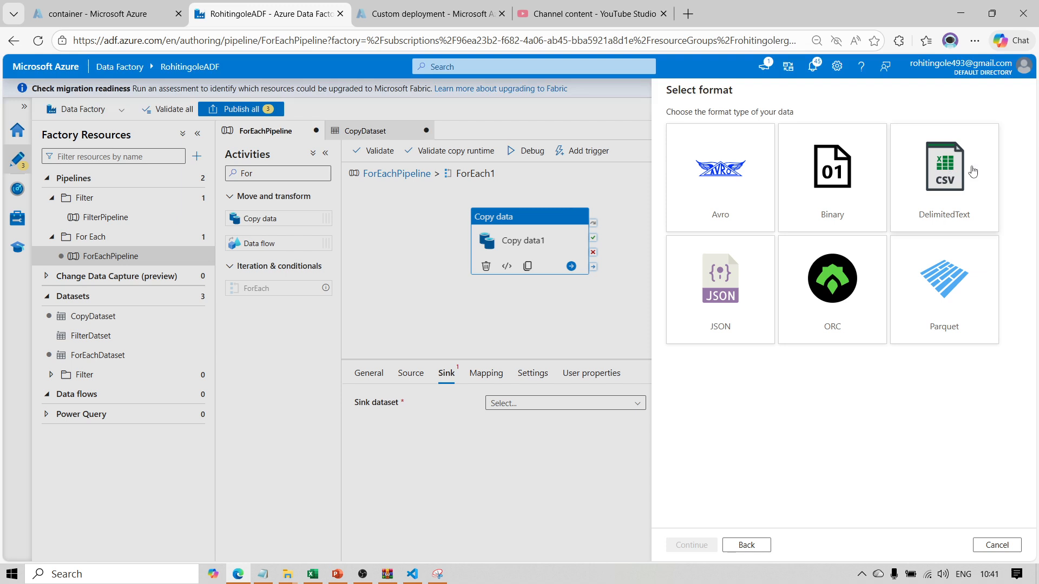
left_click(961, 180)
left_click(703, 547)
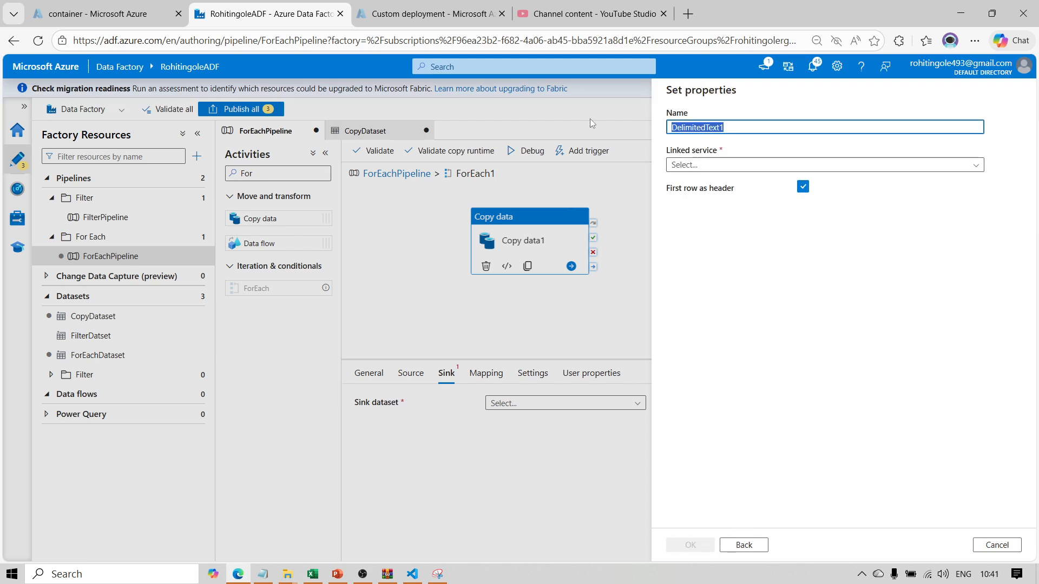
- Name the sink dataset SinkOutput and assign it the Adlsls linked service
type("D")
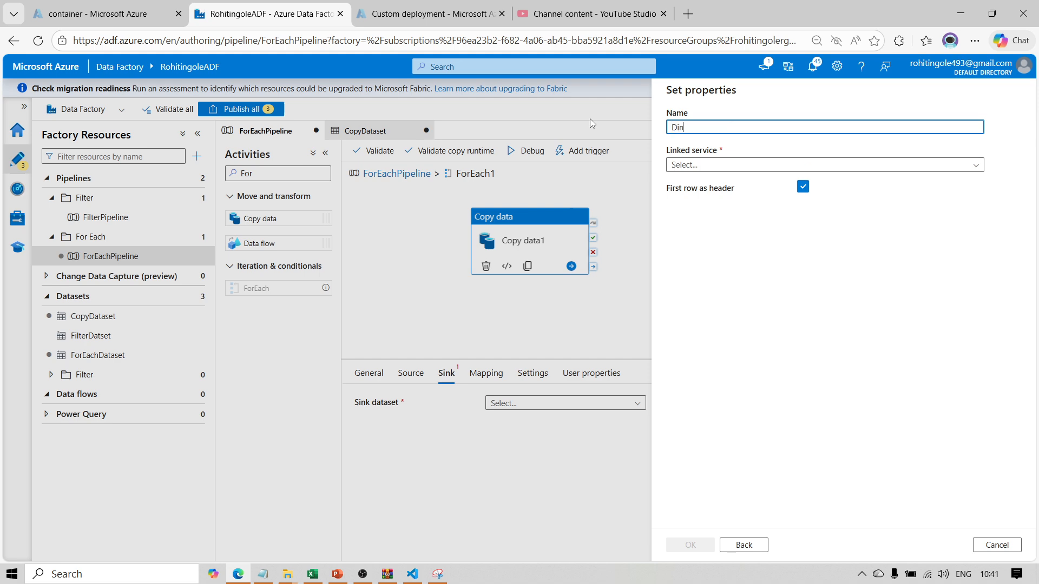
key("BackSpace")
type("Si")
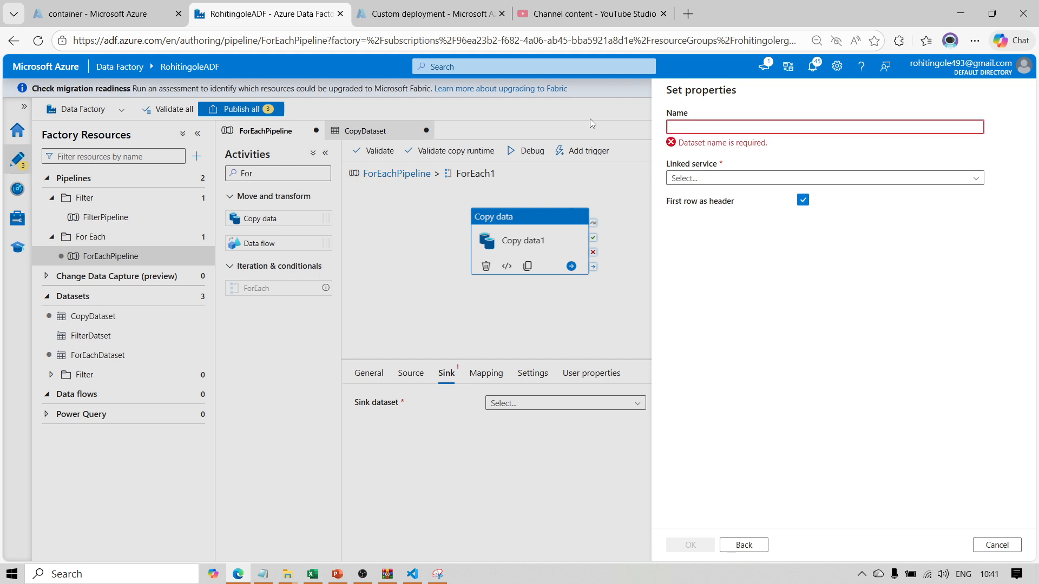
type("nk")
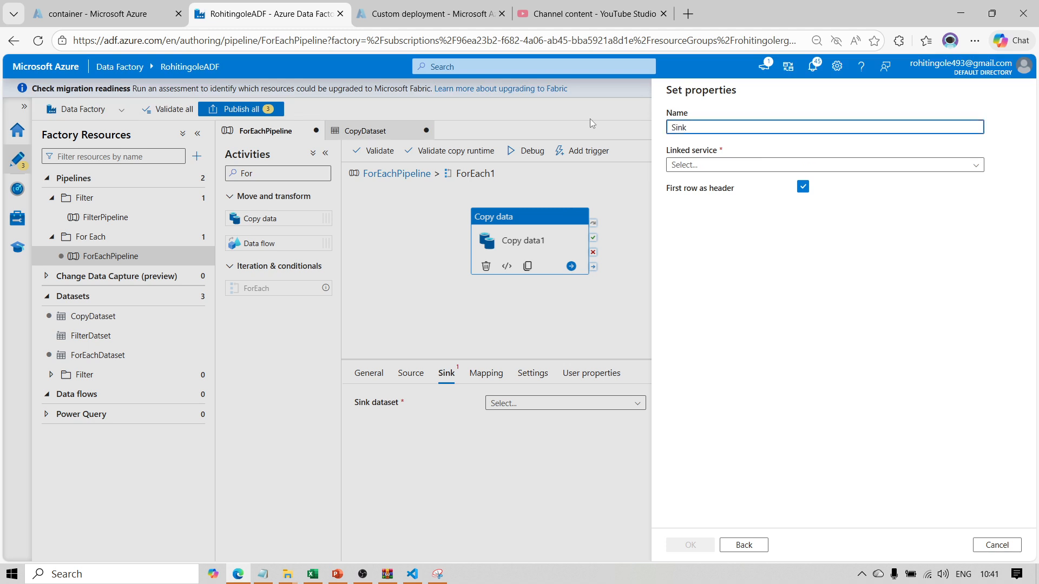
type("Output")
left_click(718, 165)
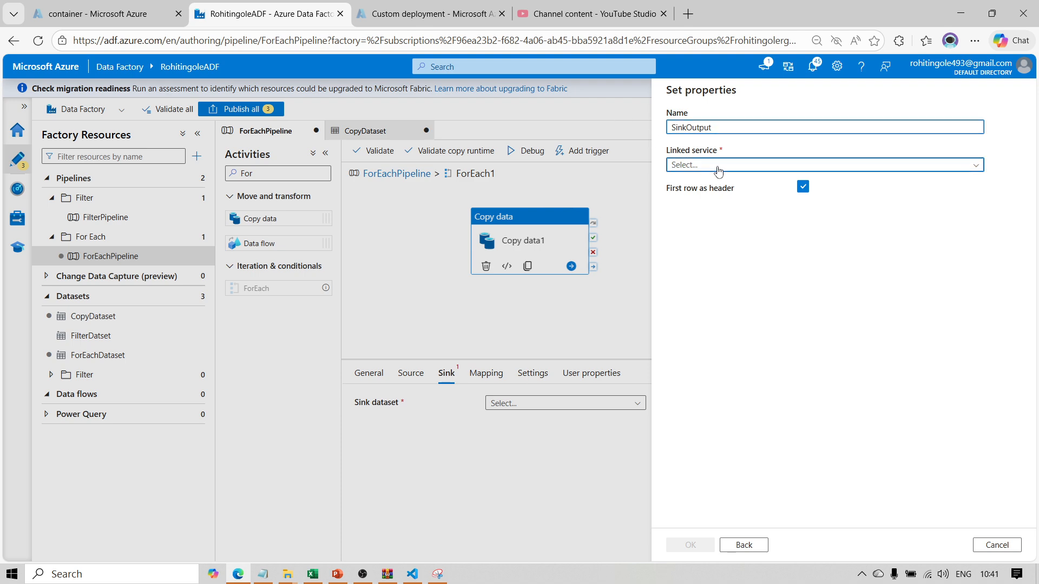
left_click(690, 226)
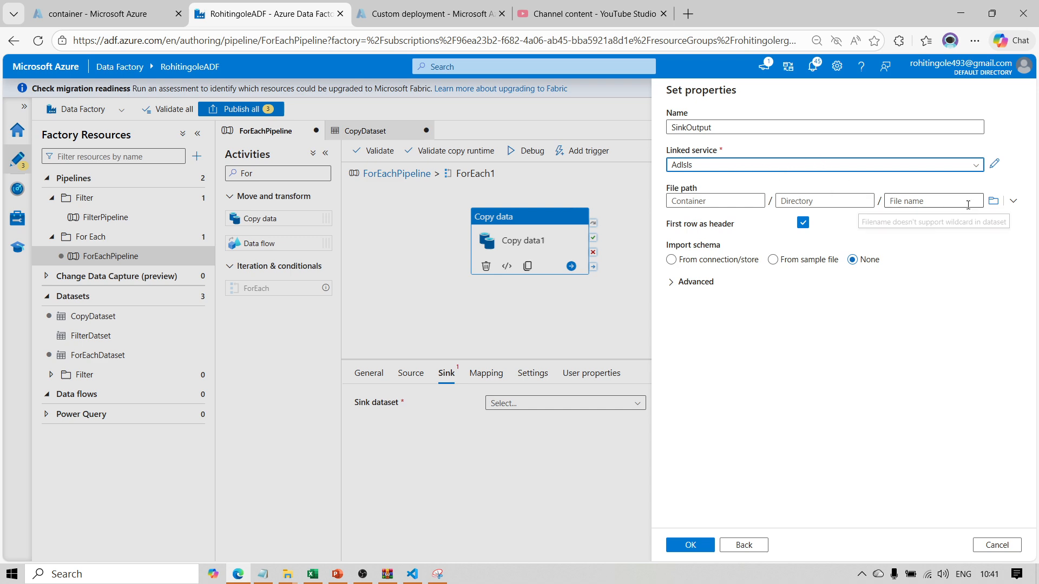
- Set SinkOutput's file path to the directory SinkOuput in container, choose None for schema import, and create the dataset
left_click(994, 203)
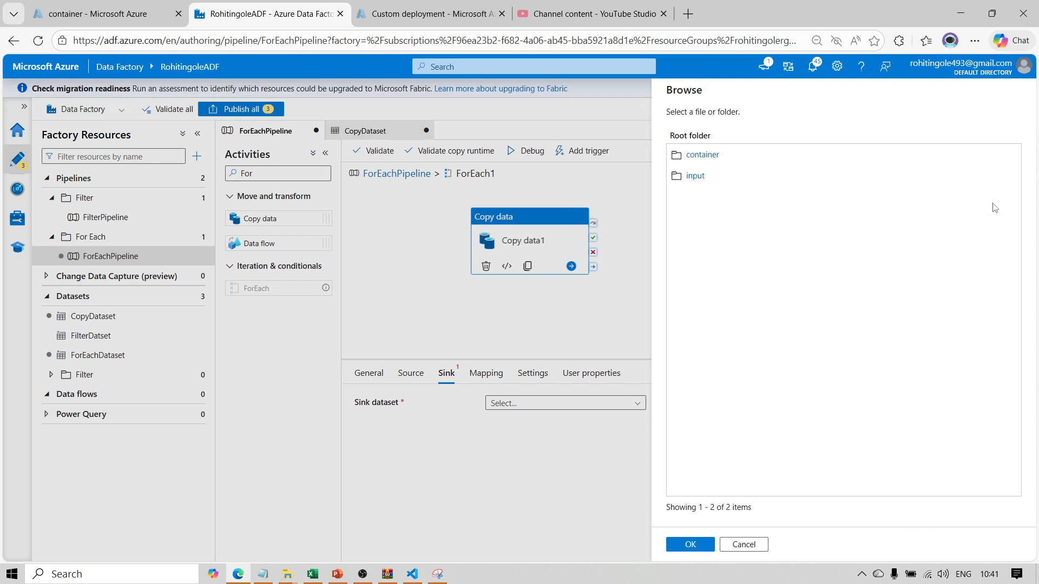
left_click(710, 156)
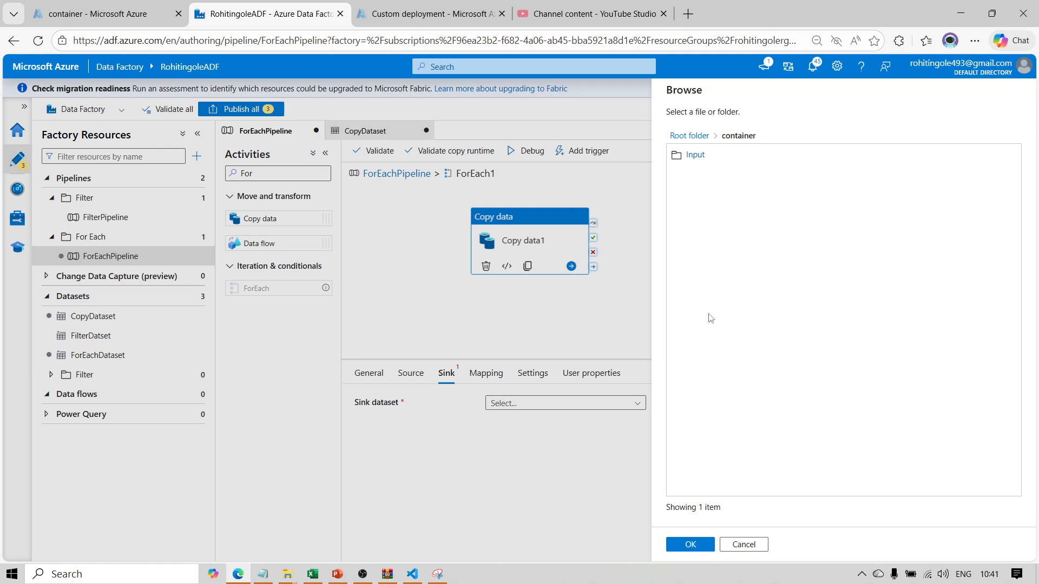
left_click(685, 545)
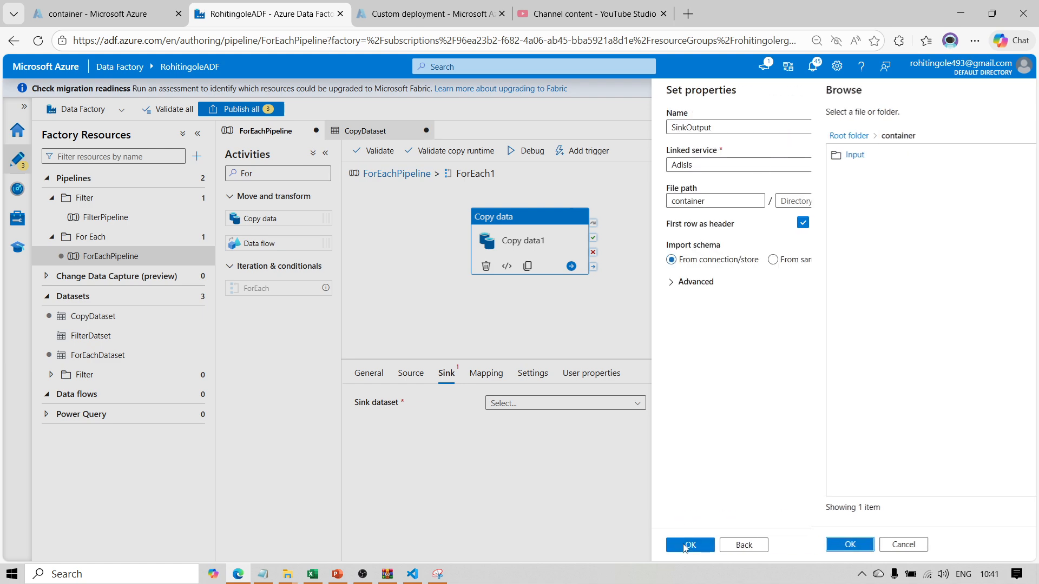
left_click(803, 200)
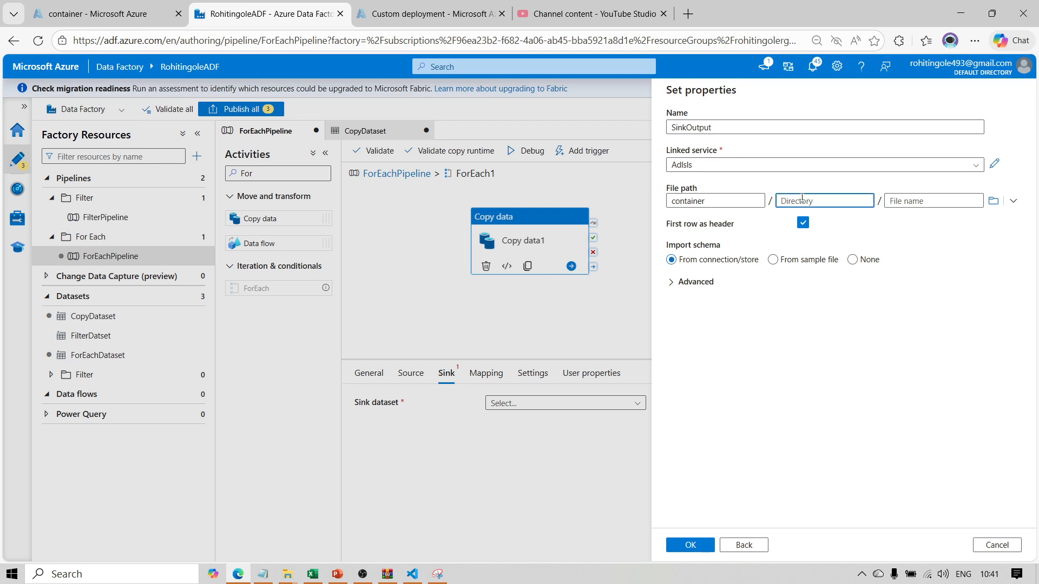
type("SinkOuput")
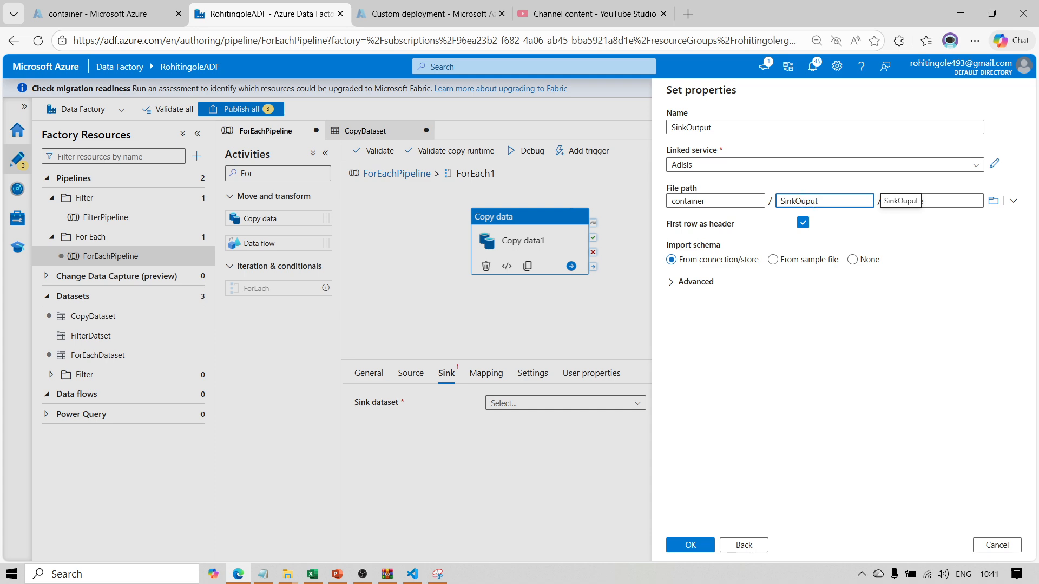
left_click(854, 260)
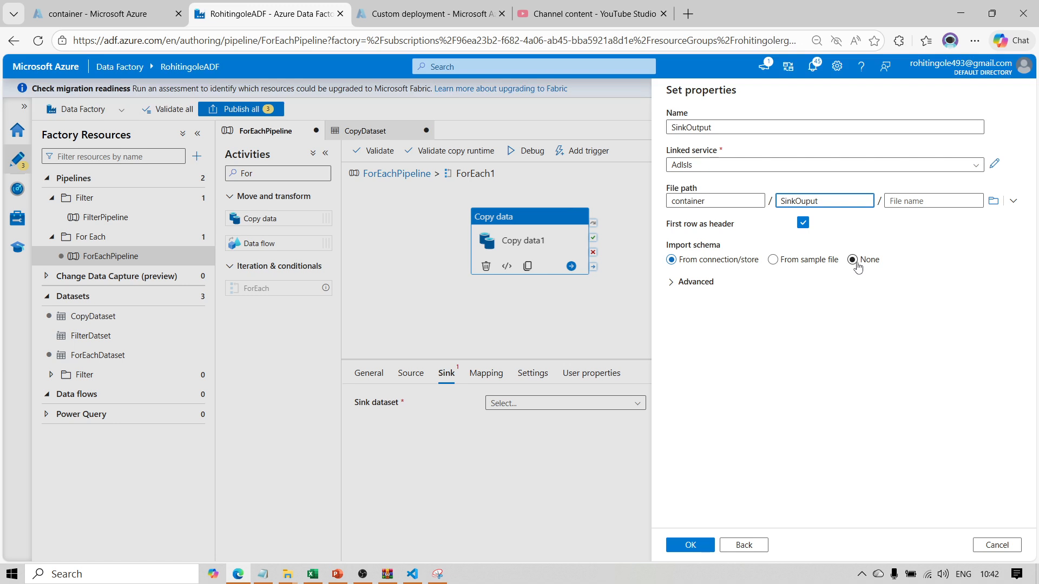
left_click(697, 548)
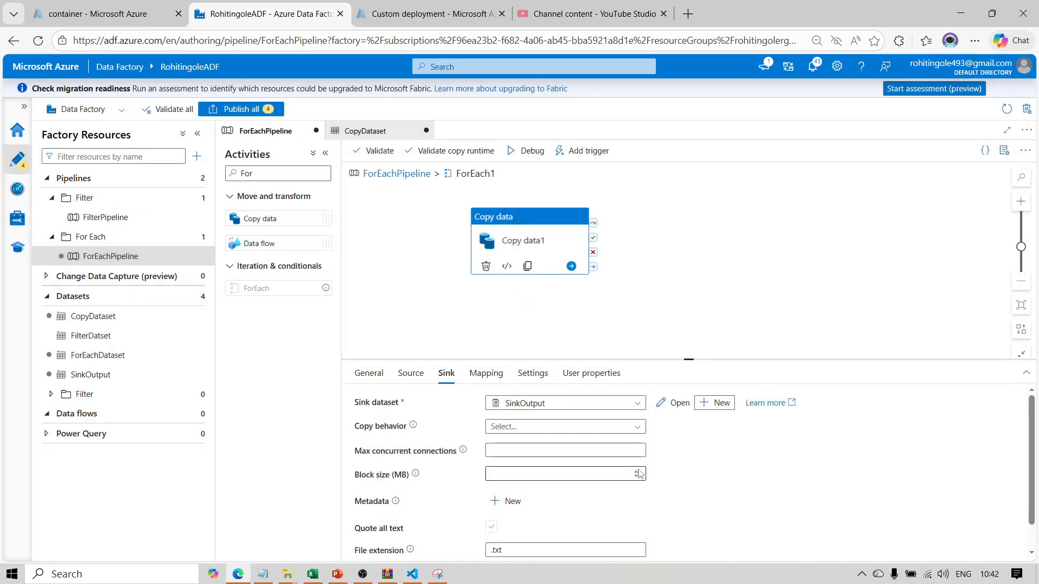
left_click(635, 428)
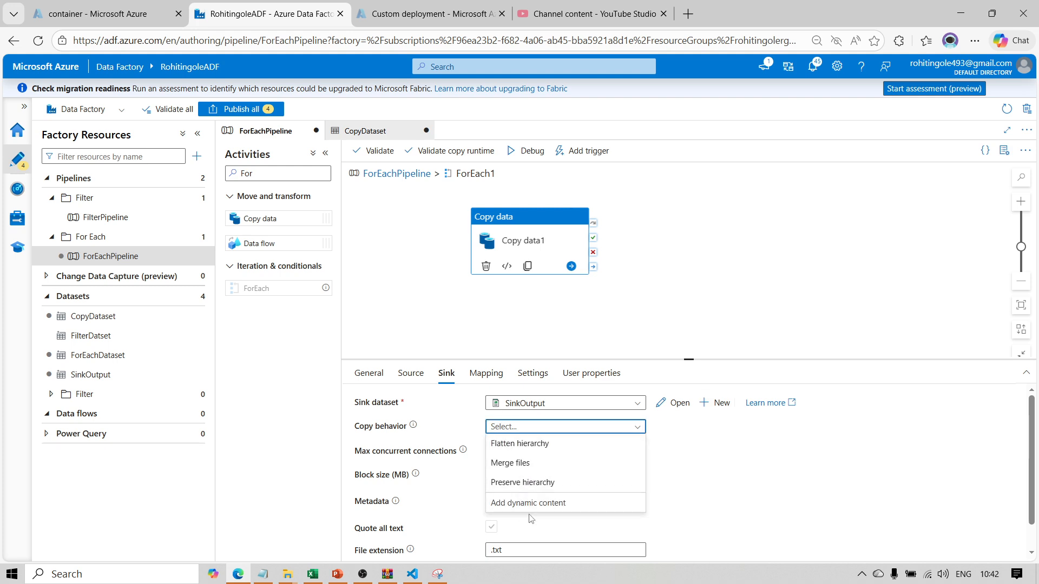
left_click(543, 328)
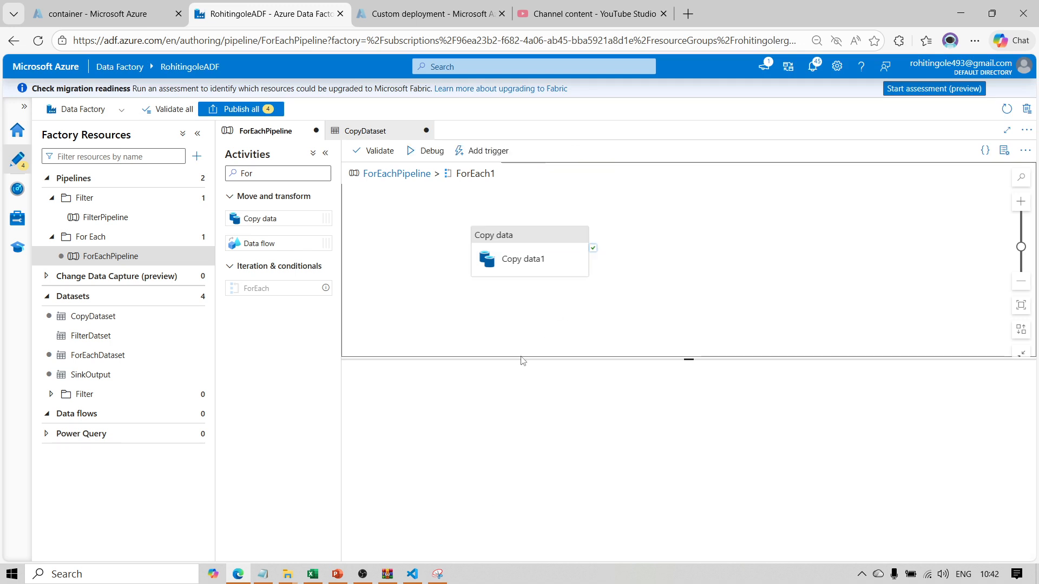
left_click_drag(508, 234, 491, 207)
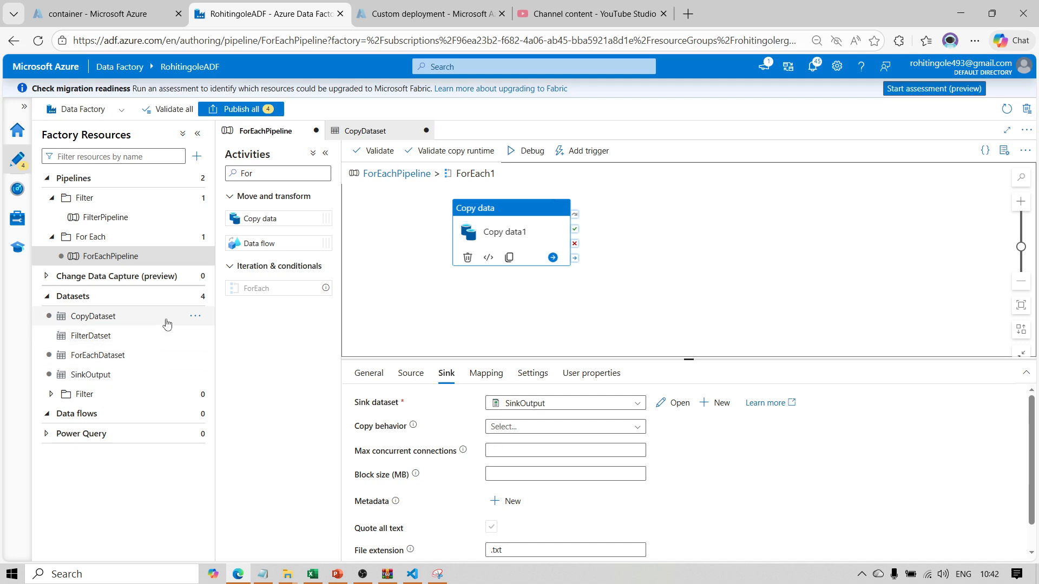
left_click(198, 317)
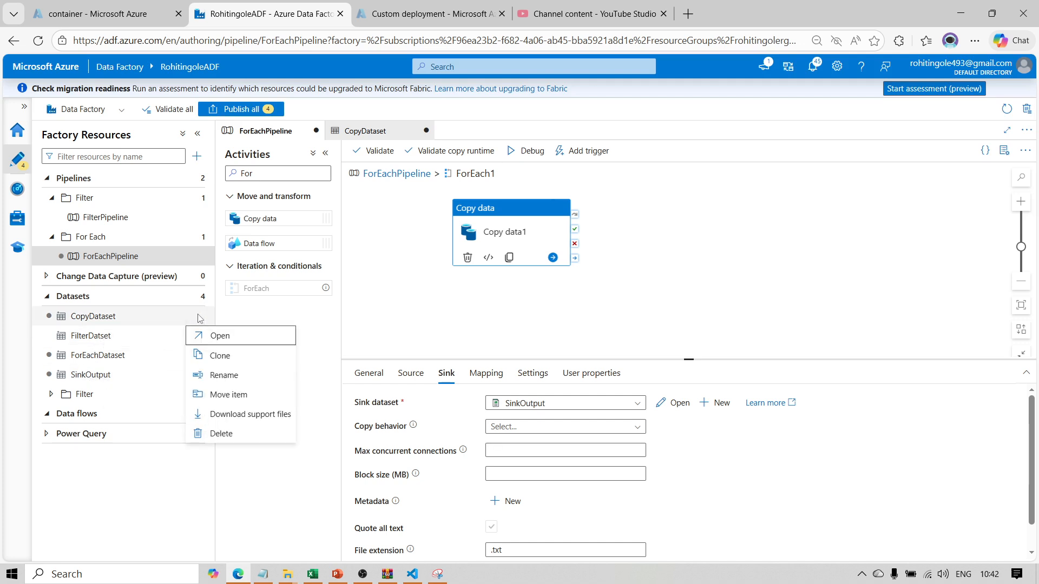
left_click(250, 396)
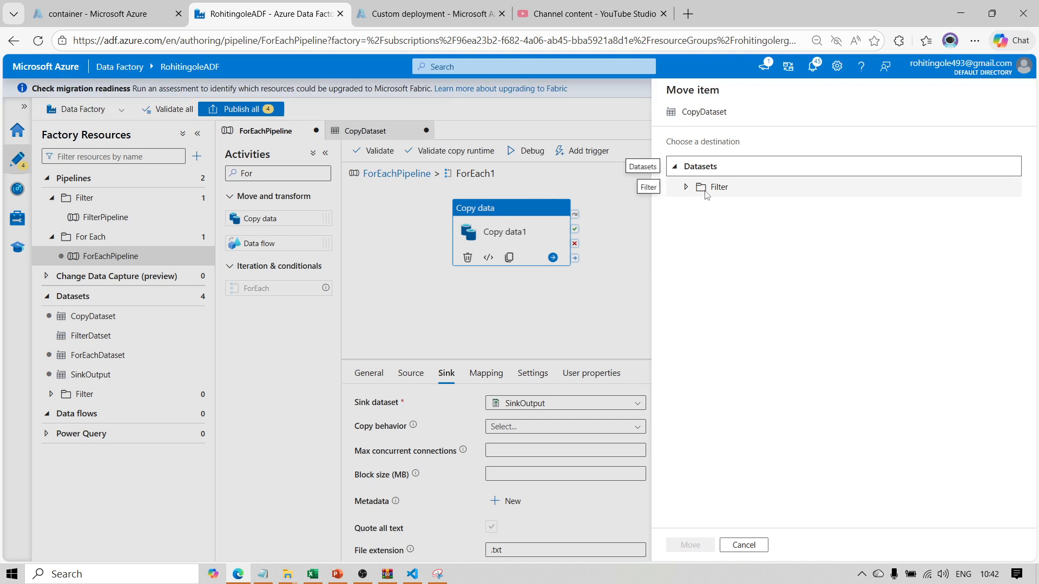
left_click(743, 546)
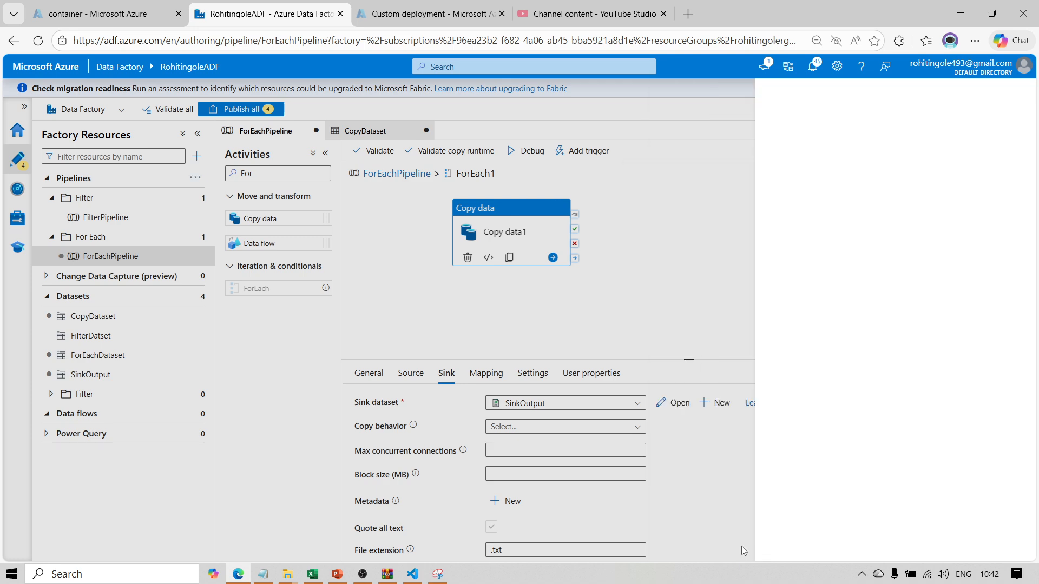
- Create a new folder named ForEach under Datasets
left_click(196, 297)
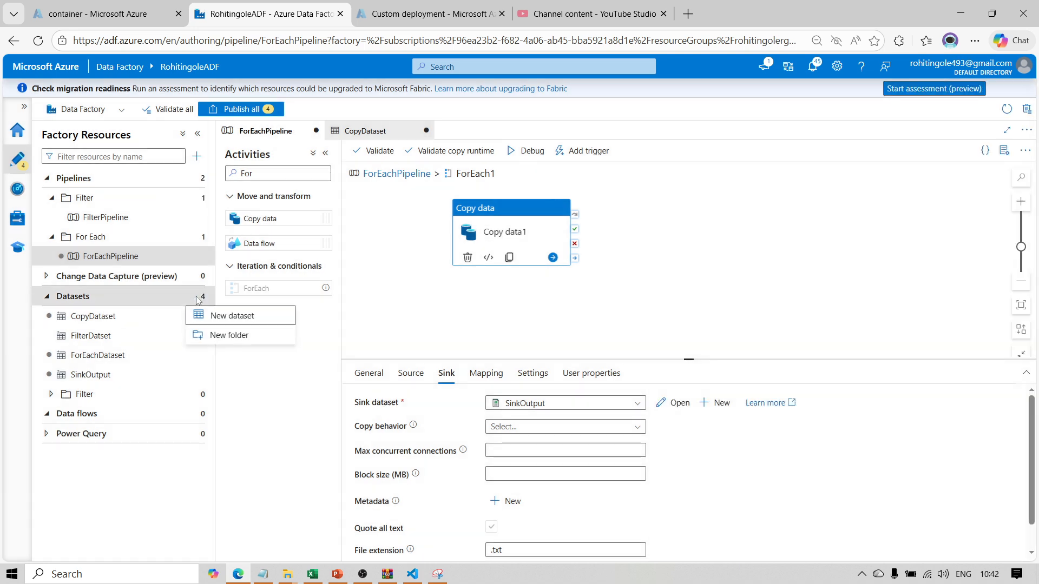
left_click(236, 336)
key("BackSpace")
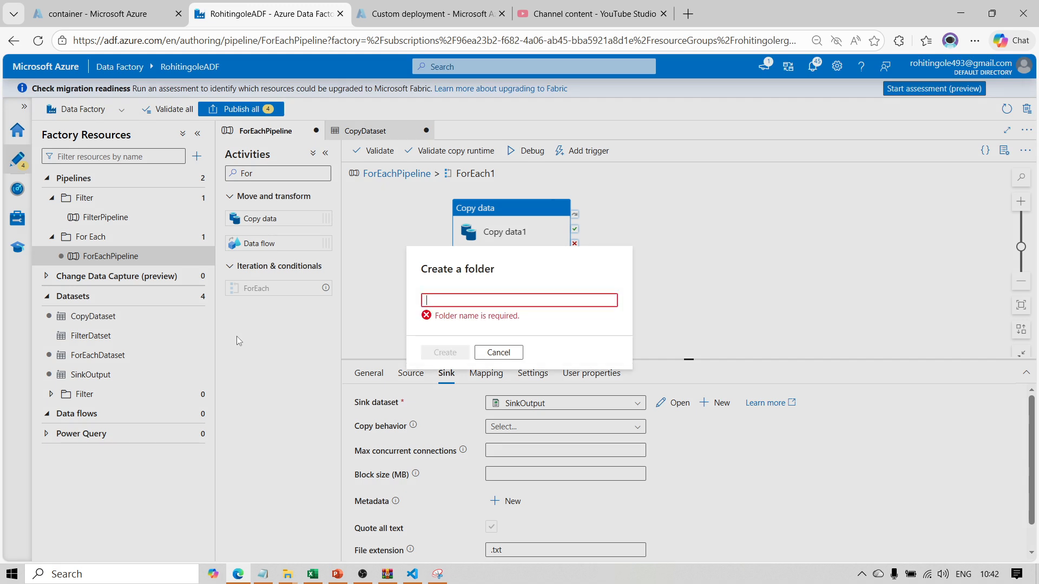
type("ForEach")
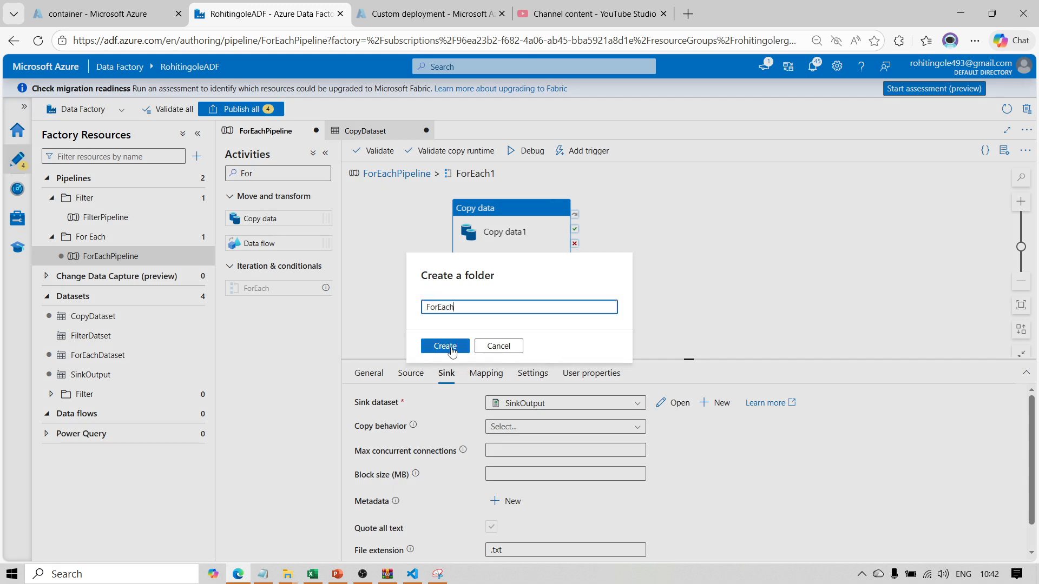
left_click(452, 351)
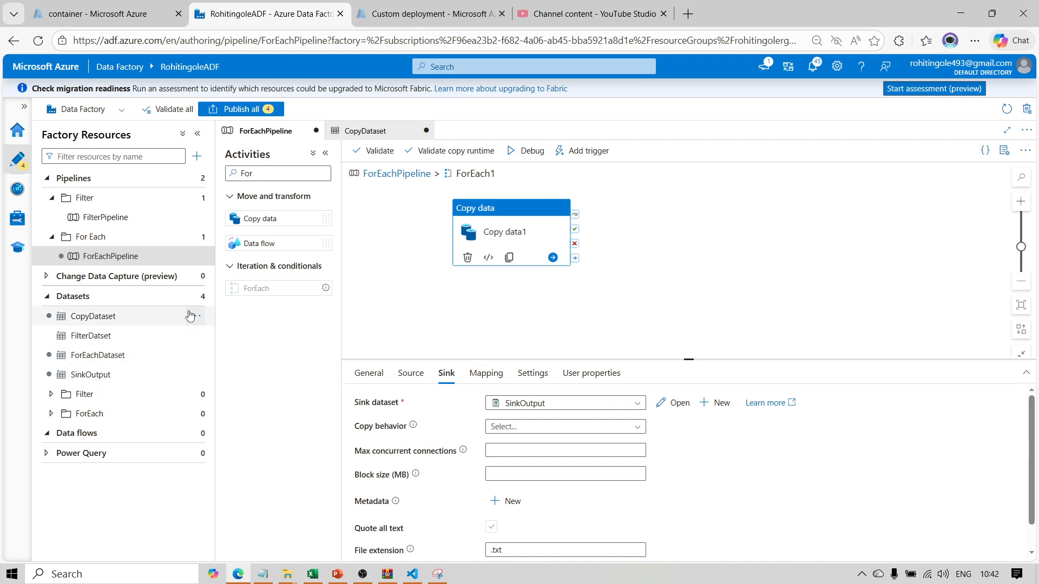
- Move CopyDataset into the ForEach dataset folder
left_click(198, 316)
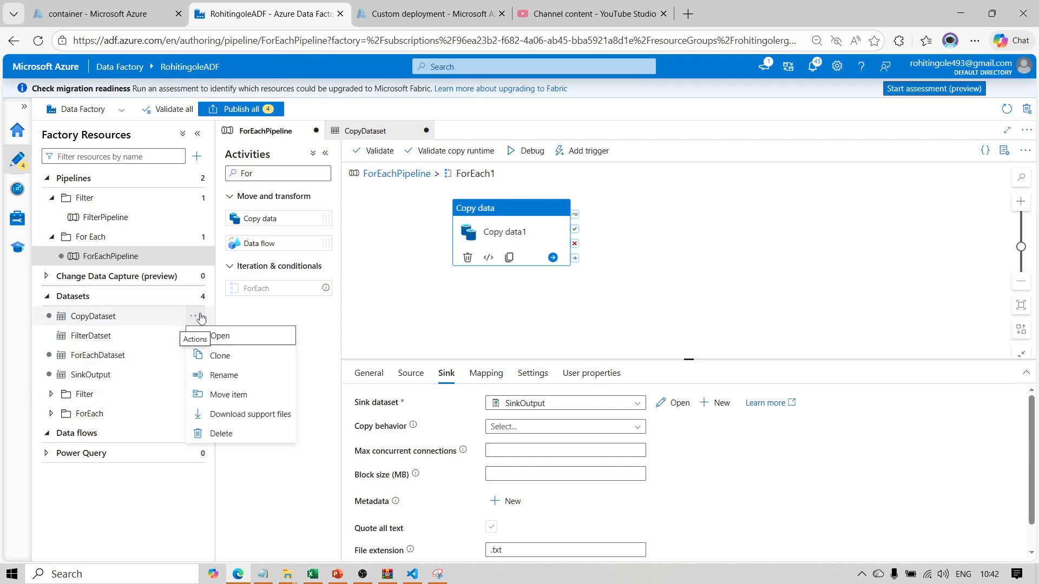
left_click(255, 397)
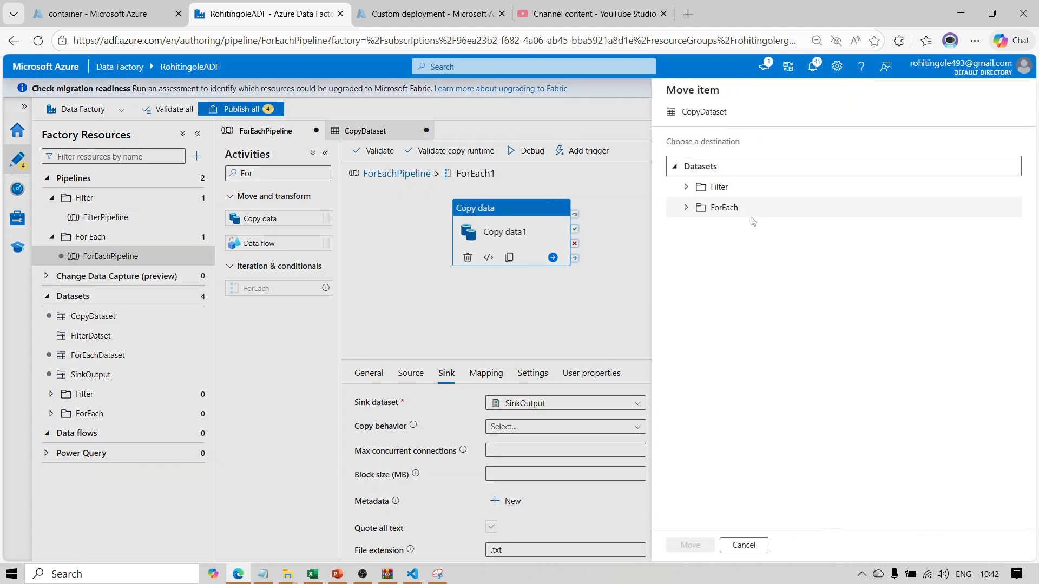
left_click(724, 207)
left_click(694, 544)
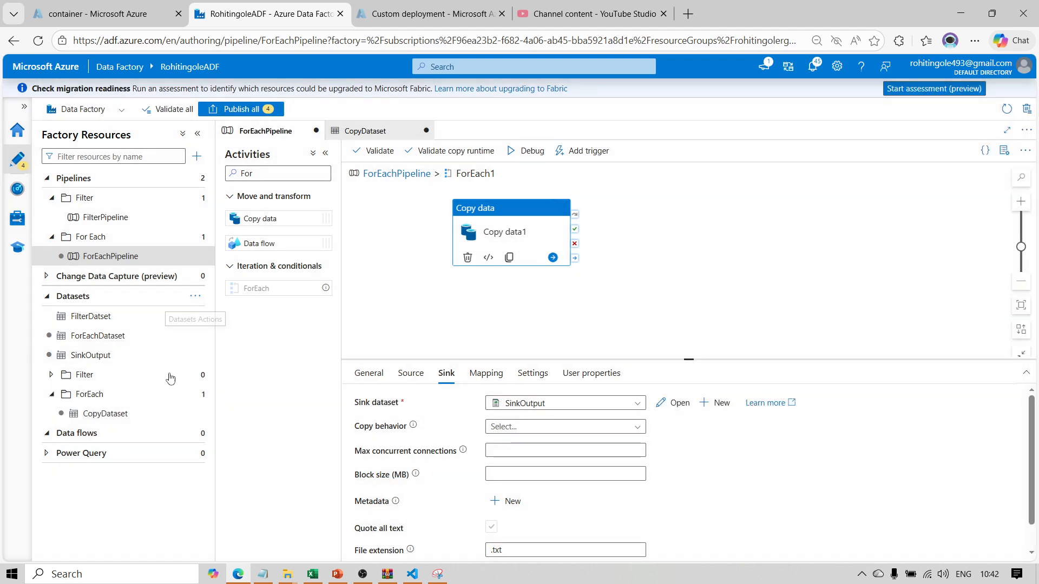
- Move the SinkOutput dataset into the ForEach folder
left_click(196, 357)
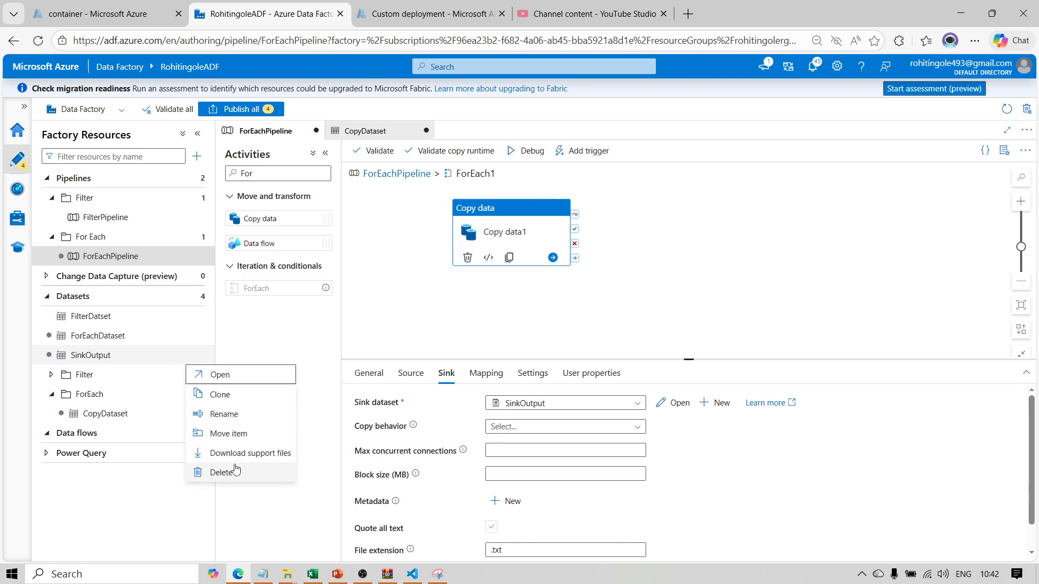
left_click(242, 433)
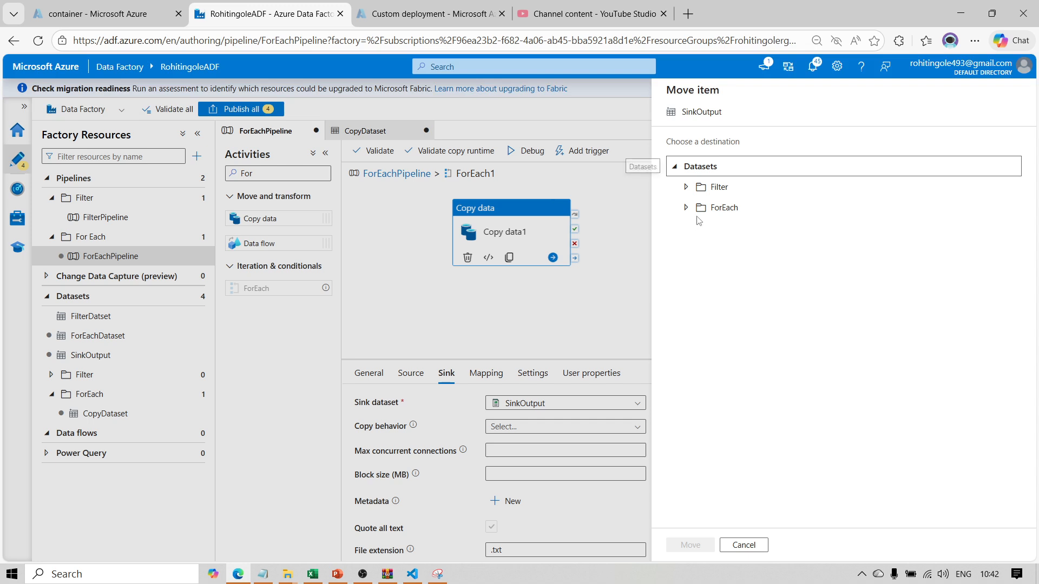
left_click(724, 207)
left_click(690, 544)
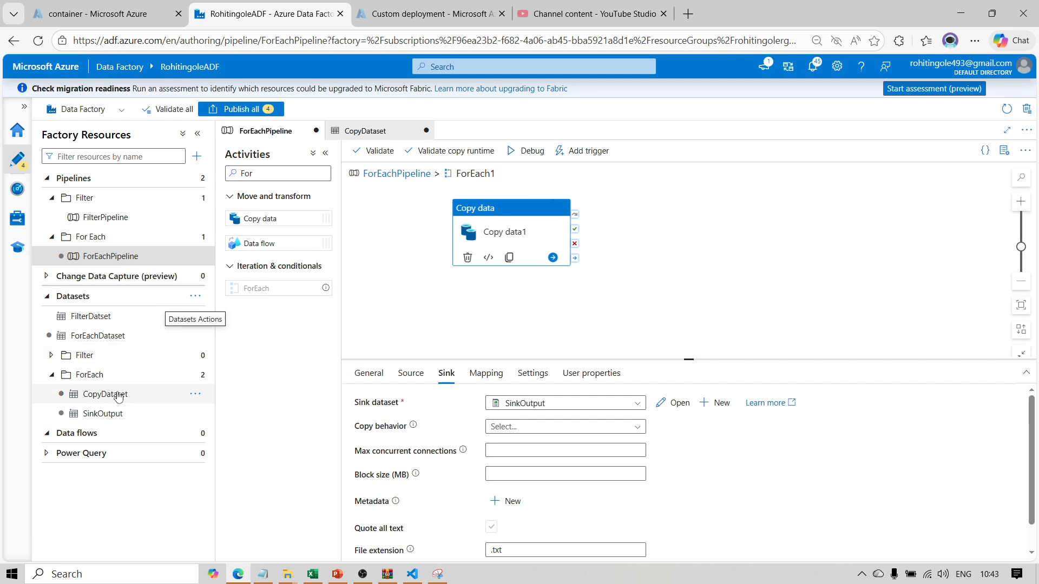
left_click(52, 356)
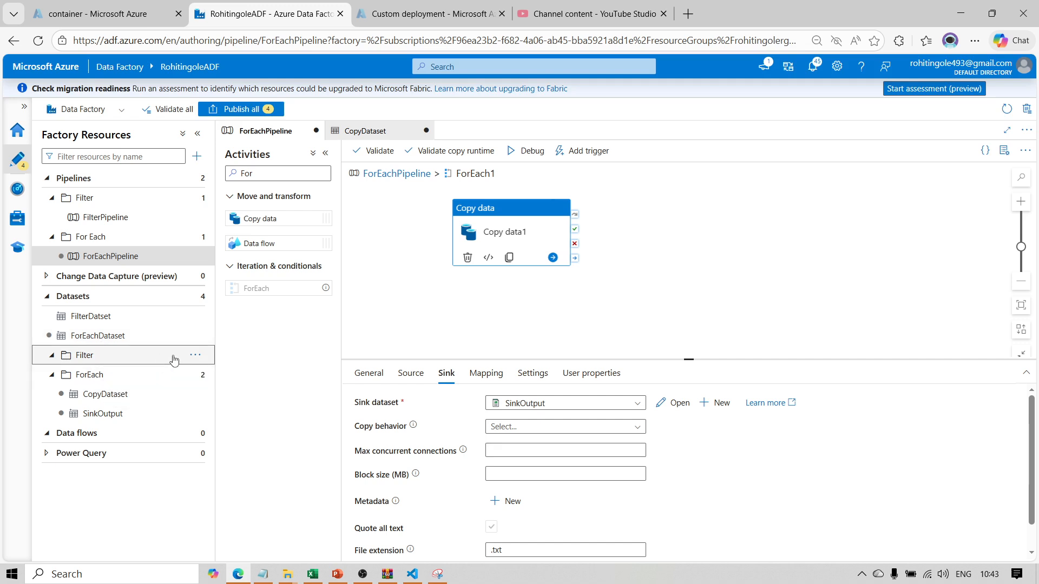
left_click(195, 356)
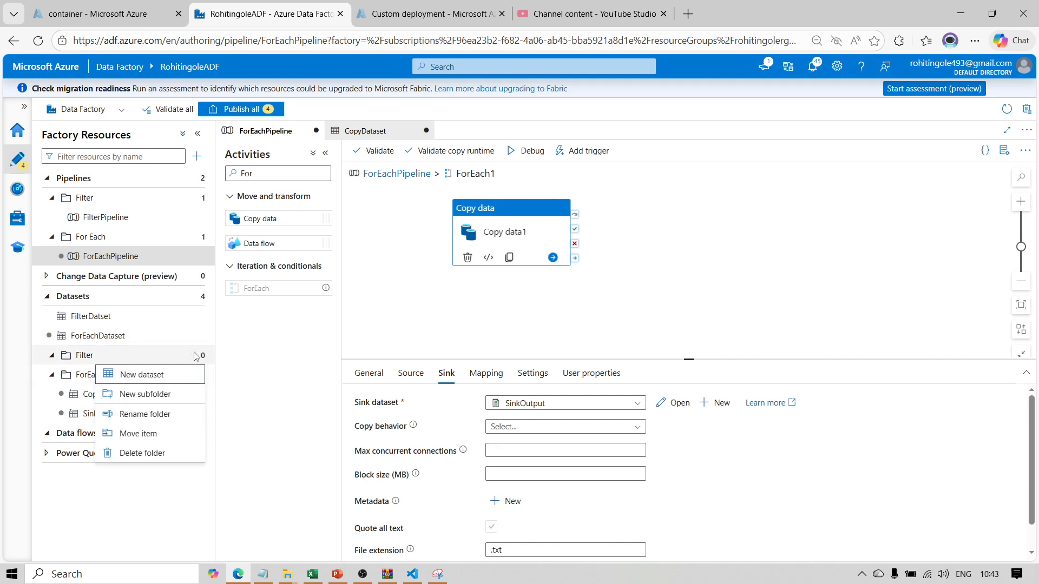
left_click(159, 434)
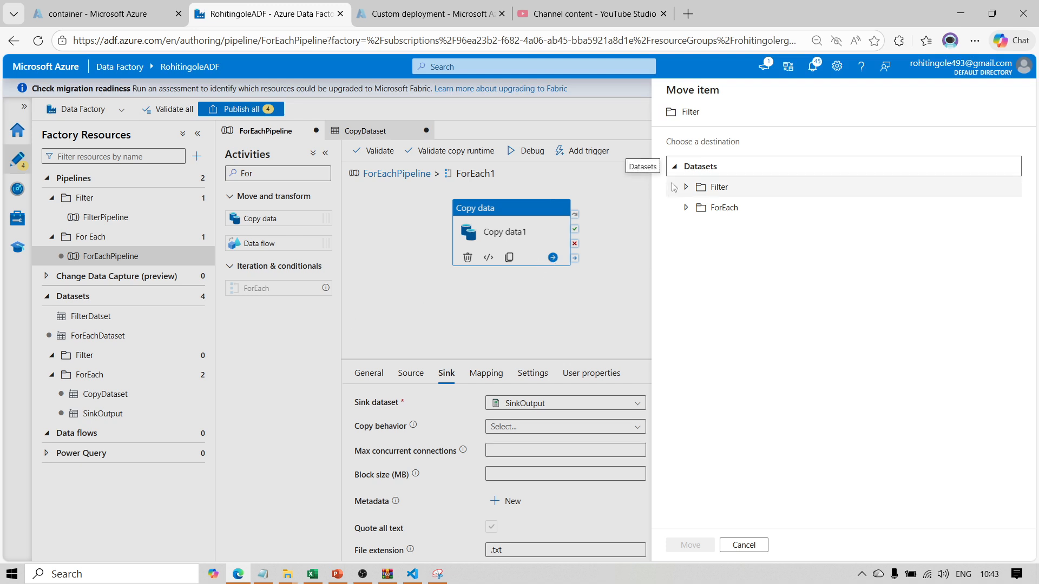
left_click(706, 191)
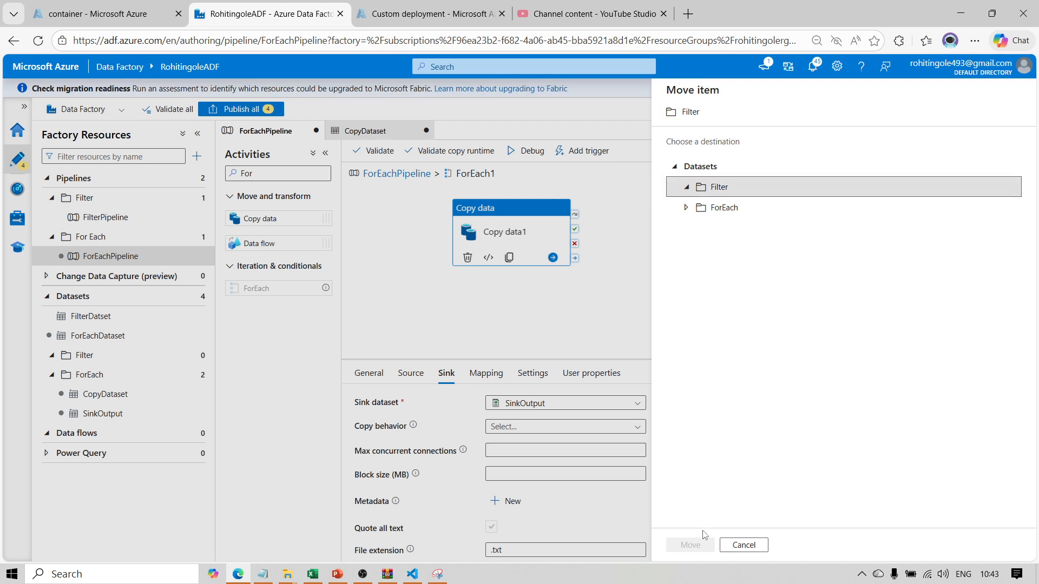
left_click(697, 189)
left_click(760, 547)
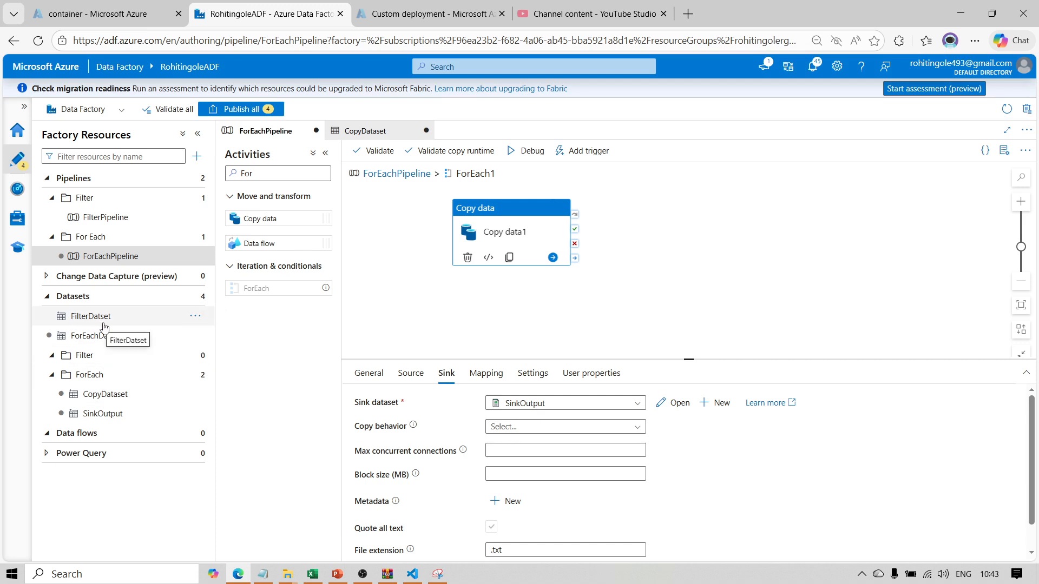
left_click(80, 357)
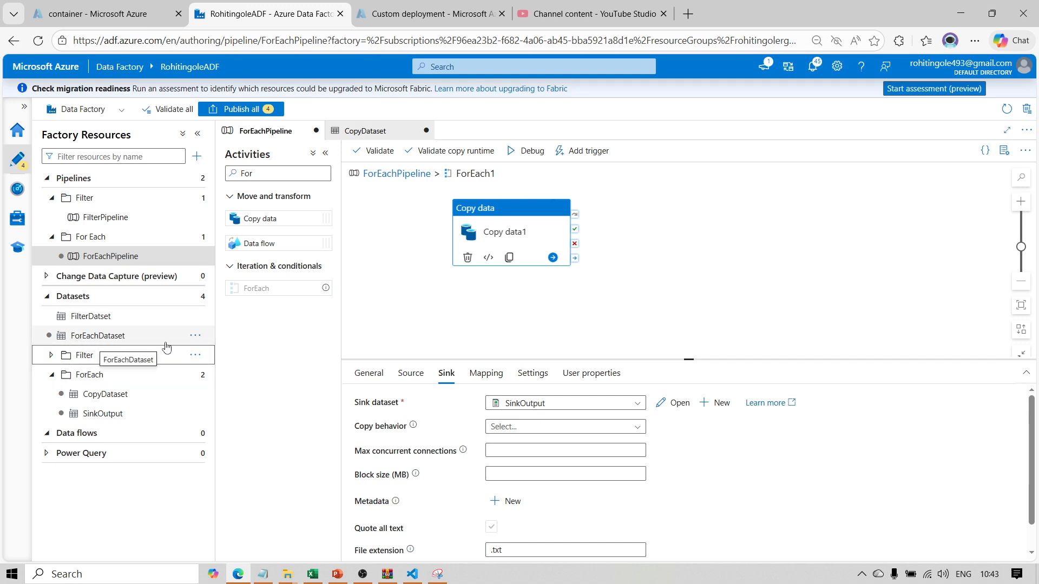
- Move ForEachDataset into the ForEach dataset folder
left_click(195, 335)
left_click(229, 414)
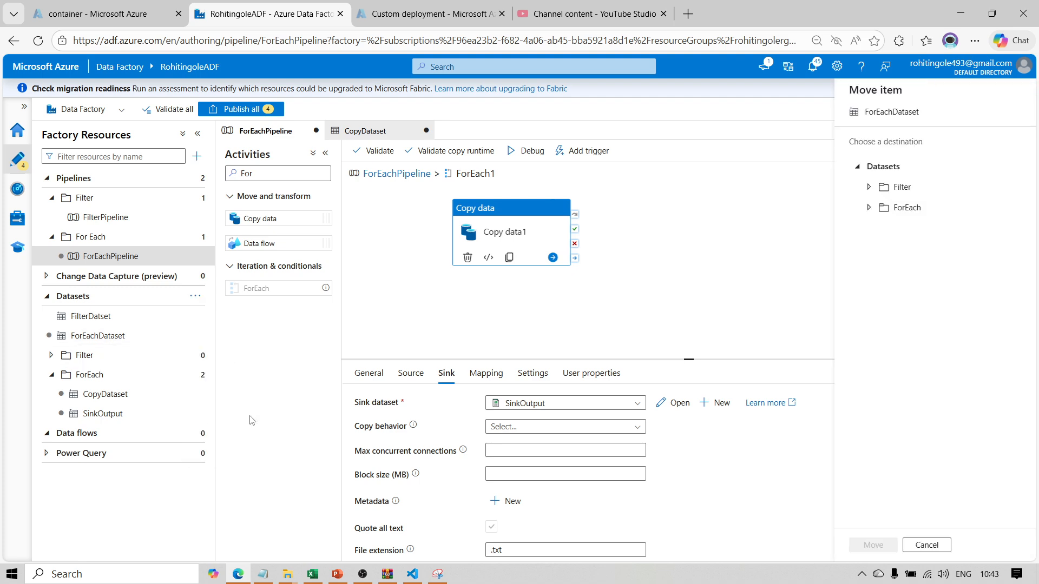
left_click(720, 208)
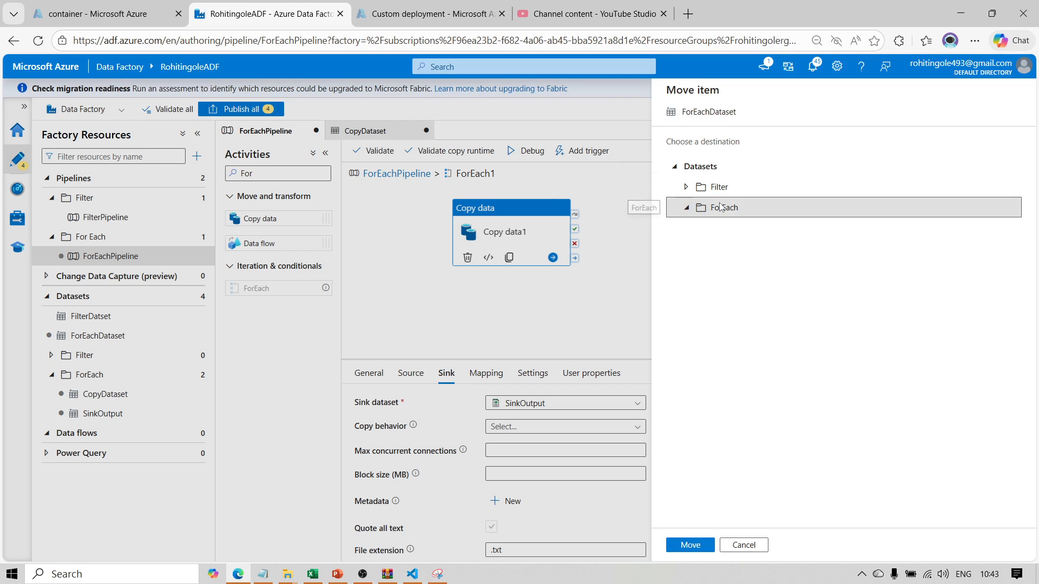
left_click(687, 543)
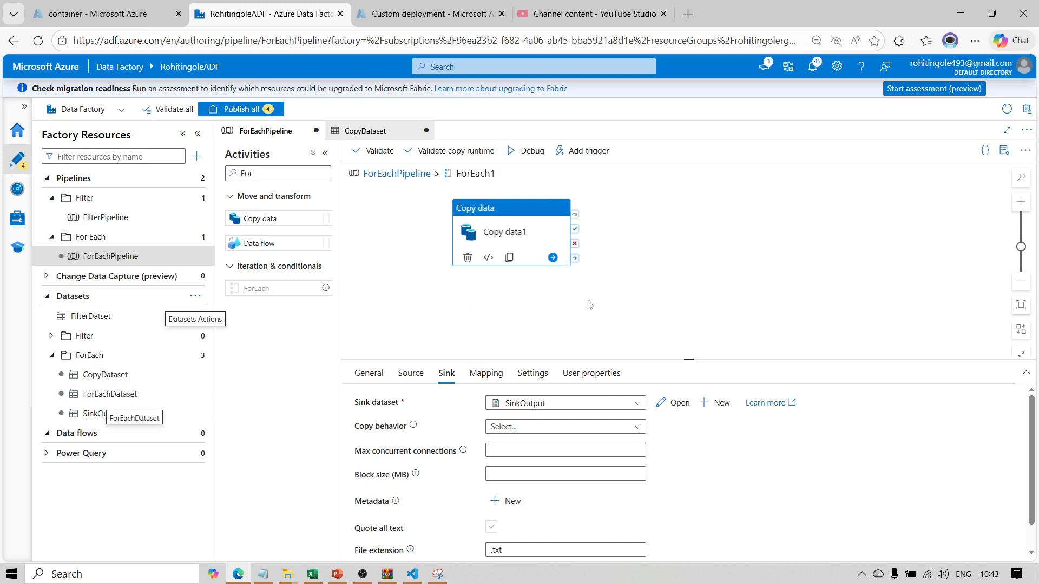
- Return from the ForEach1 loop to the main ForEachPipeline canvas and start a debug run of the pipeline
left_click(634, 301)
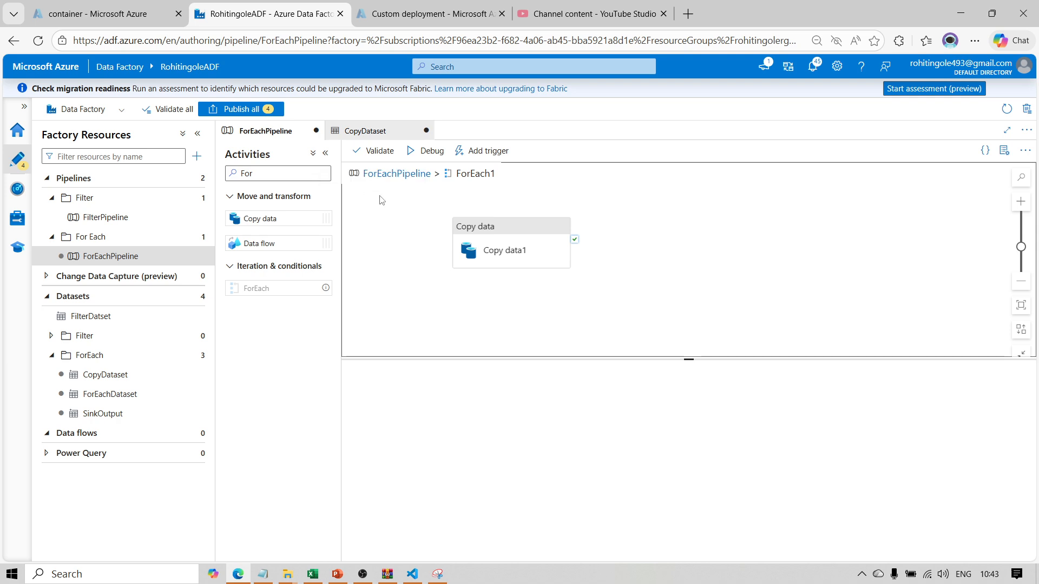
left_click(381, 174)
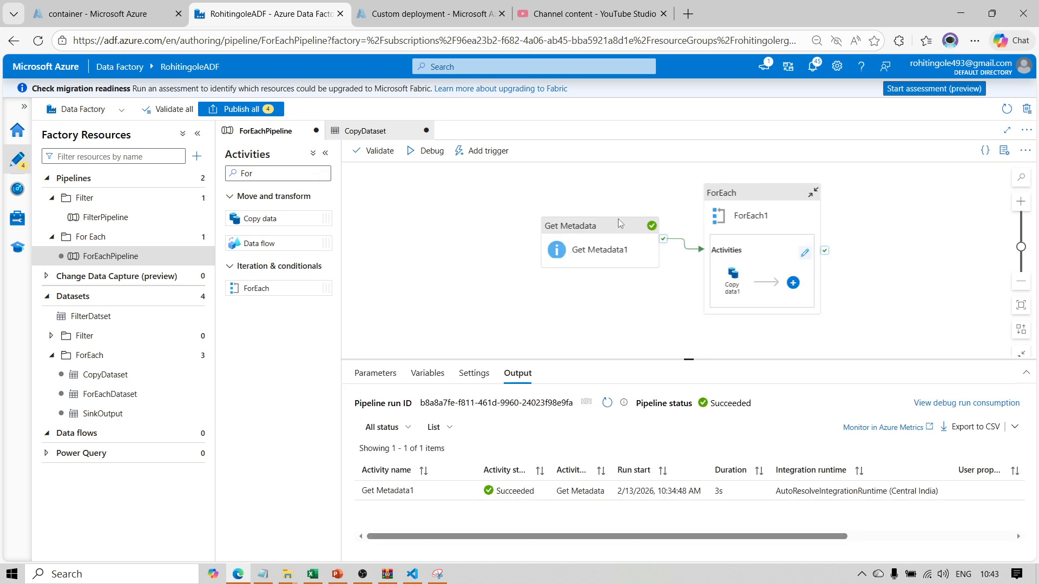
left_click_drag(613, 227, 535, 227)
left_click(439, 152)
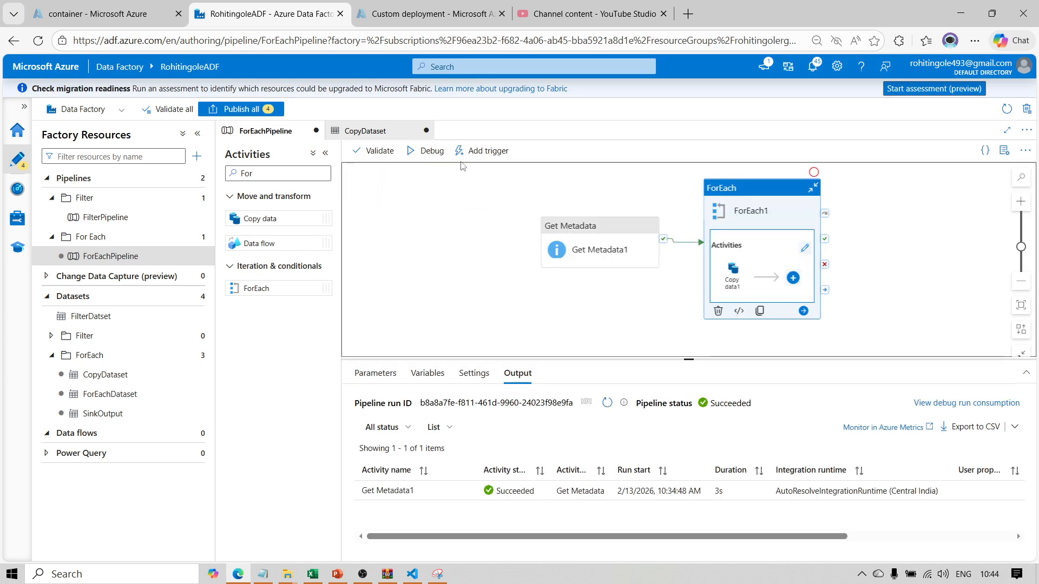
- Start a debug run of ForEachPipeline and move the Get Metadata1 activity farther away from ForEach1 on the canvas
left_click(427, 151)
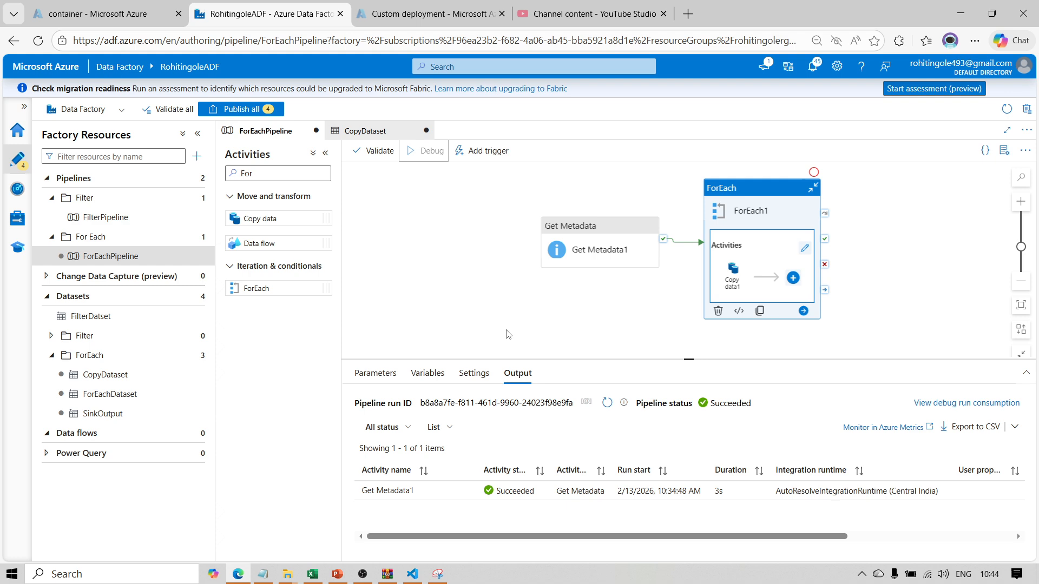
left_click(507, 334)
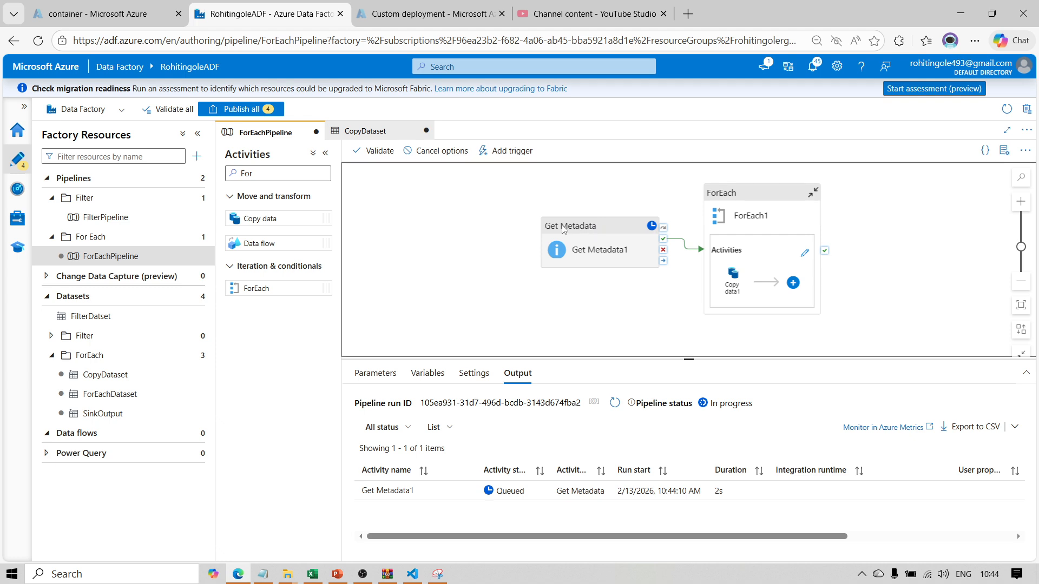
left_click_drag(593, 232, 552, 227)
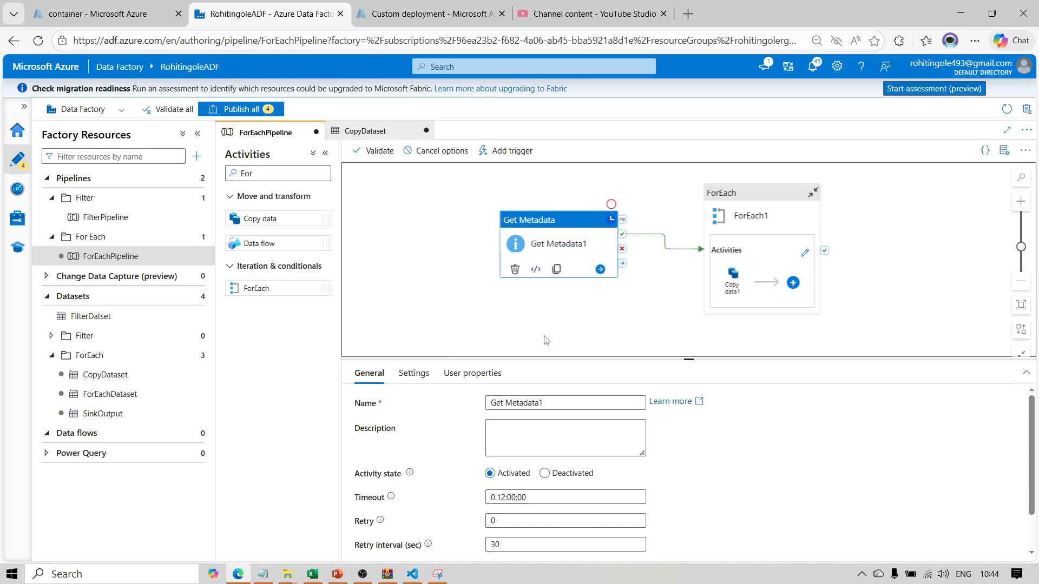
left_click_drag(615, 330, 490, 301)
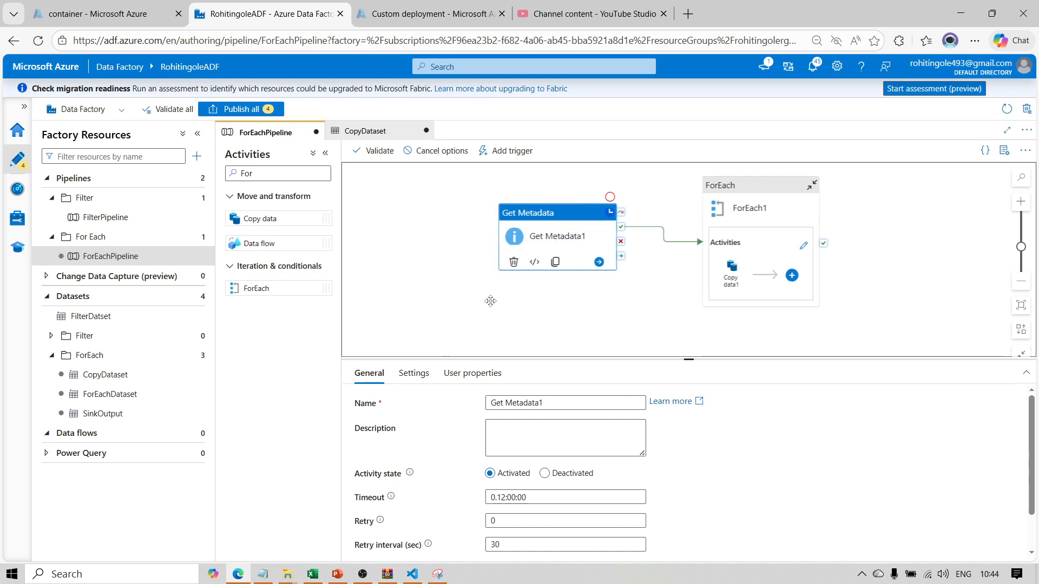
left_click(425, 272)
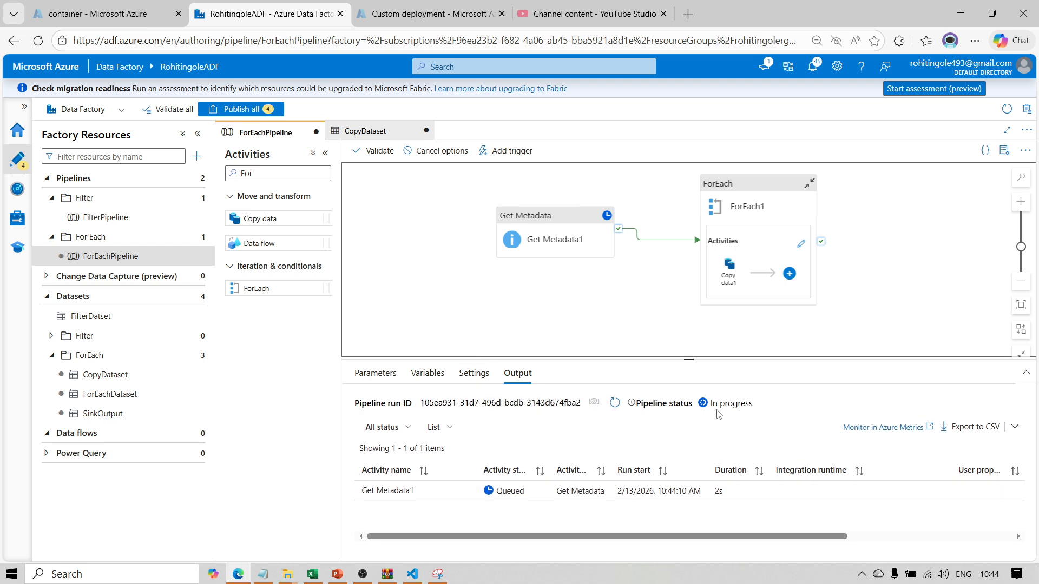
- Refresh the debug run status and inspect the output of the Get Metadata1 activity
left_click(615, 403)
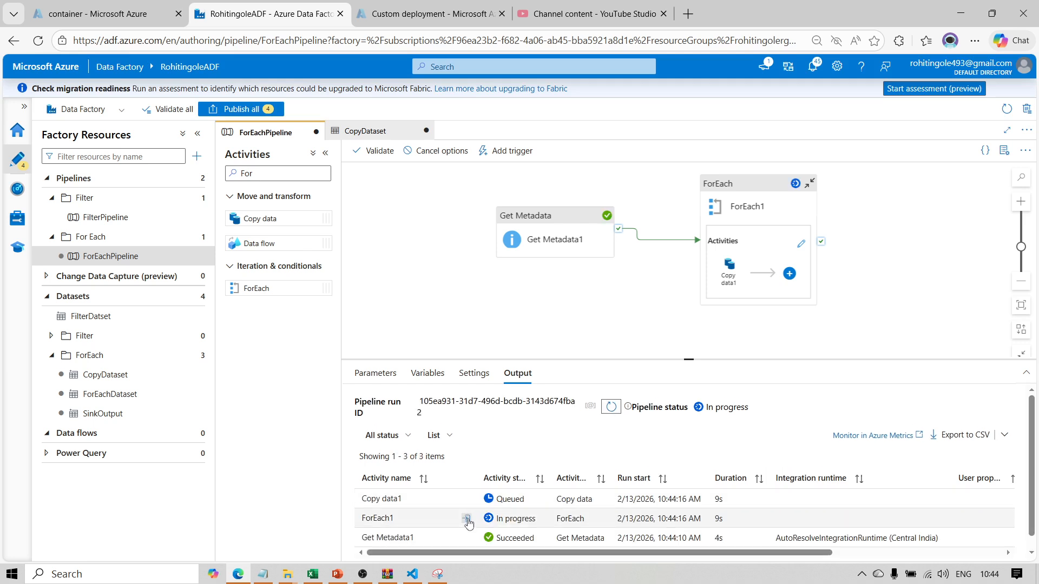
left_click(466, 538)
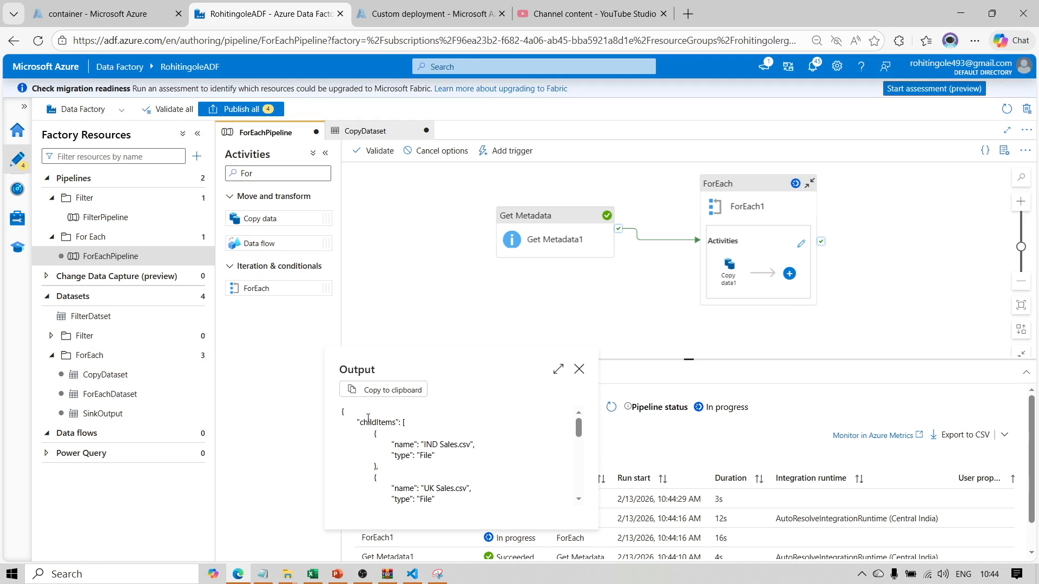
left_click(579, 369)
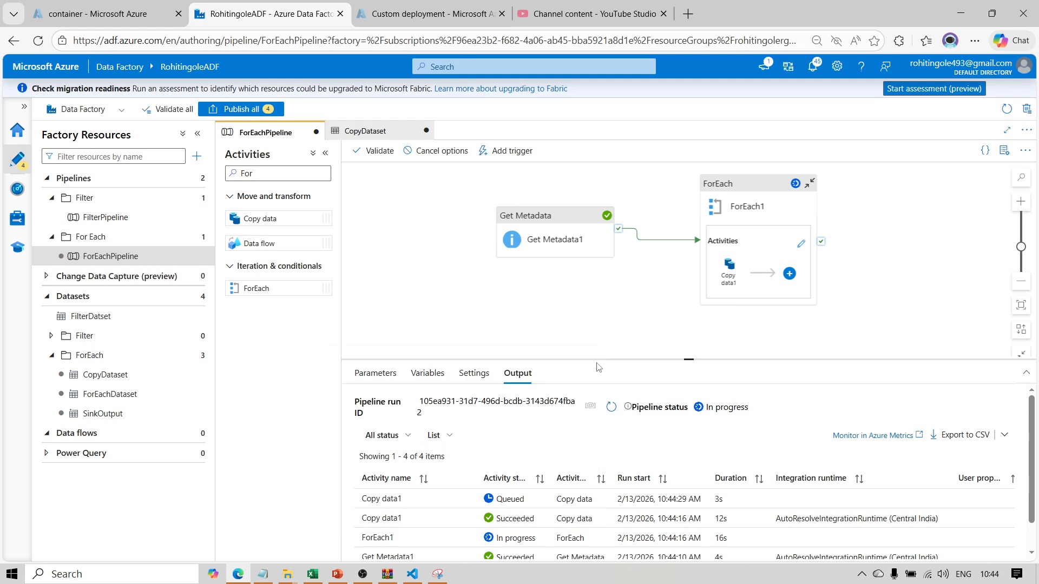
- Enlarge the run results area and inspect the input of the ForEach1 activity
left_click_drag(688, 359, 683, 312)
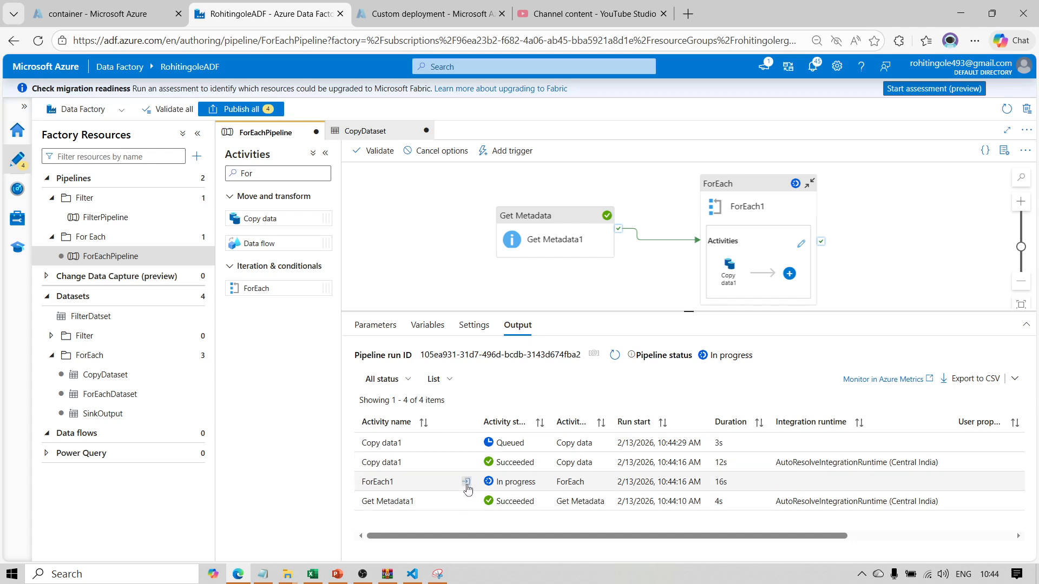
left_click(465, 482)
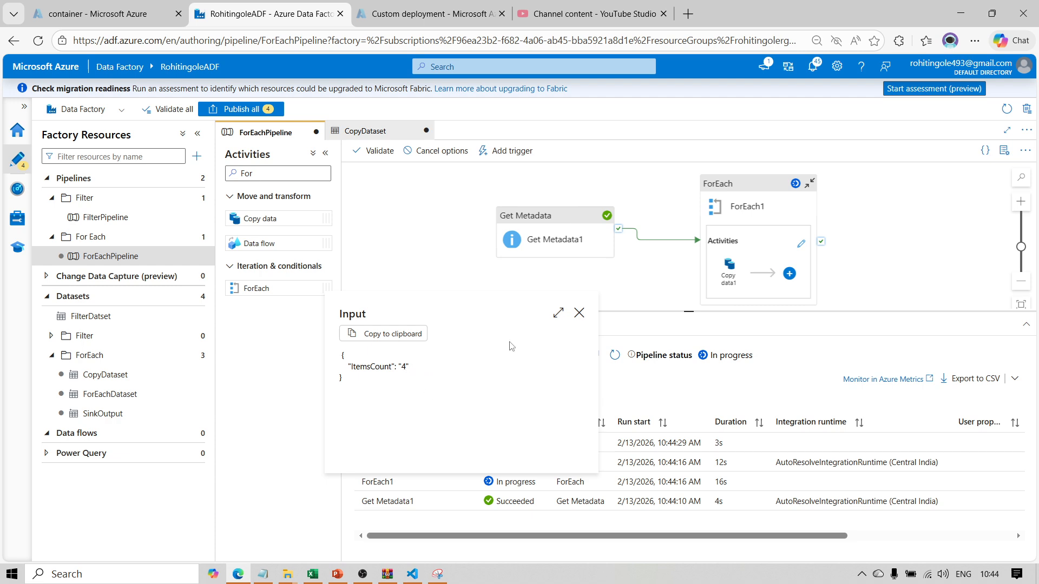
left_click(579, 314)
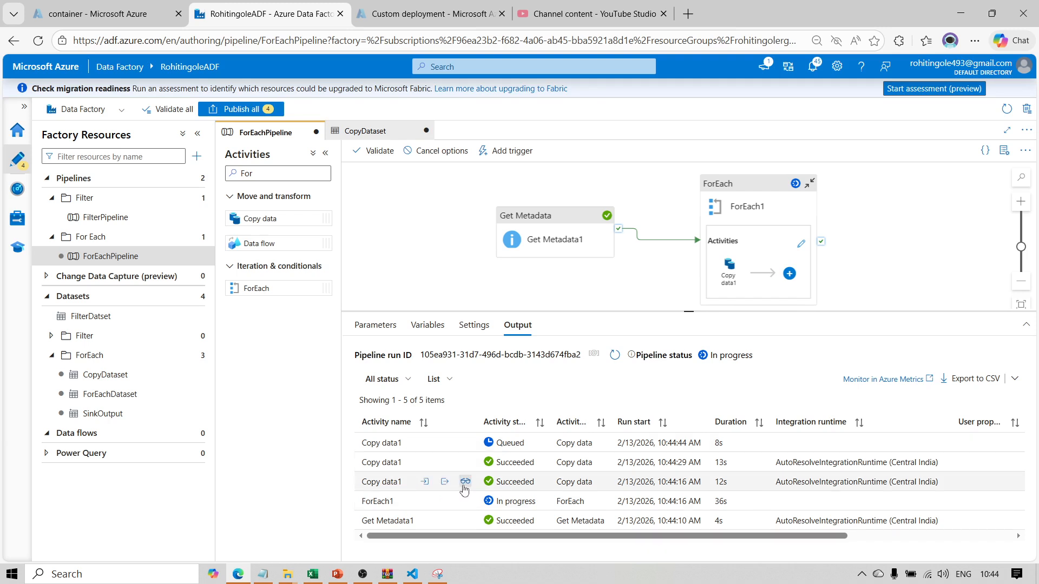
- Read through the output details of the earliest Copy data1 run to the end
left_click(445, 482)
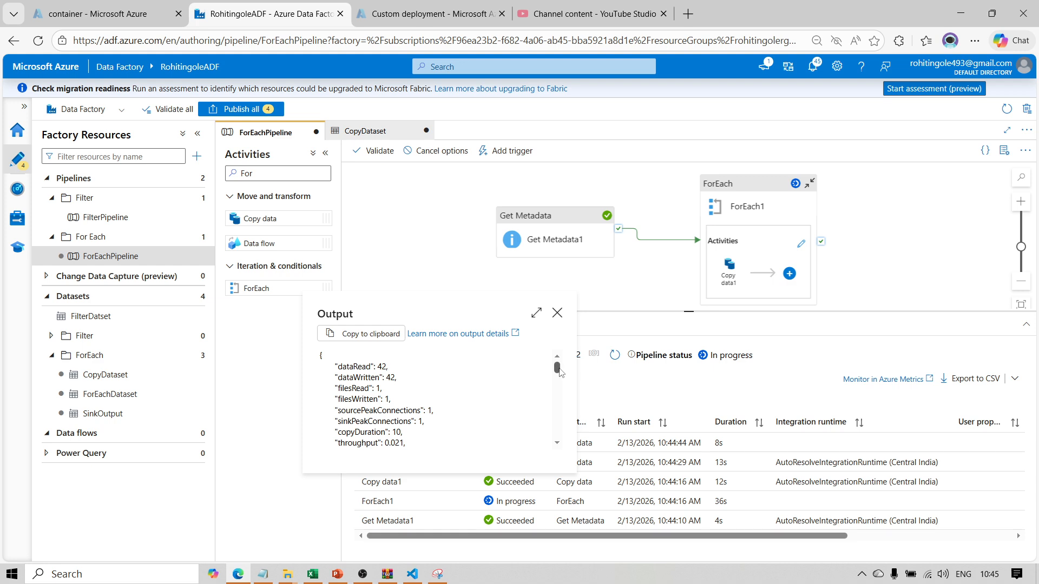
left_click_drag(557, 373, 556, 439)
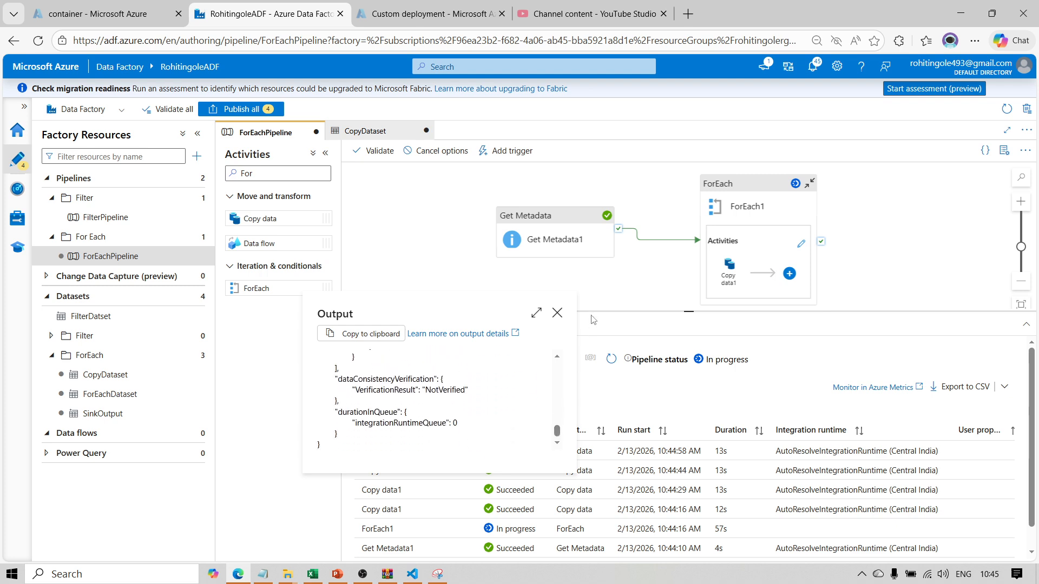
left_click(557, 312)
- Check that the debug run has finished and open the SinkOuput folder in the Azure portal container to examine the copied files
left_click(112, 6)
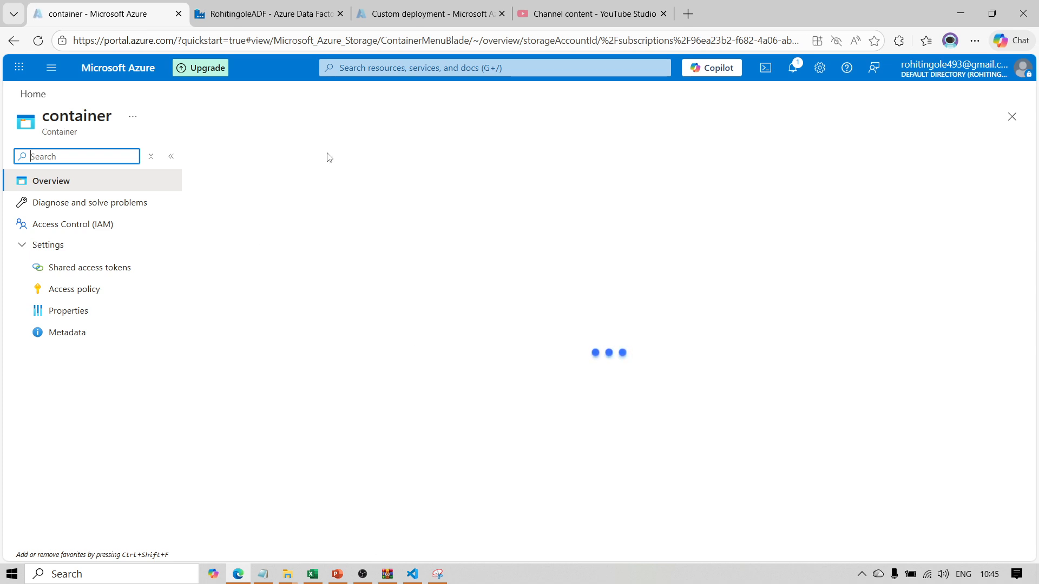
left_click(314, 17)
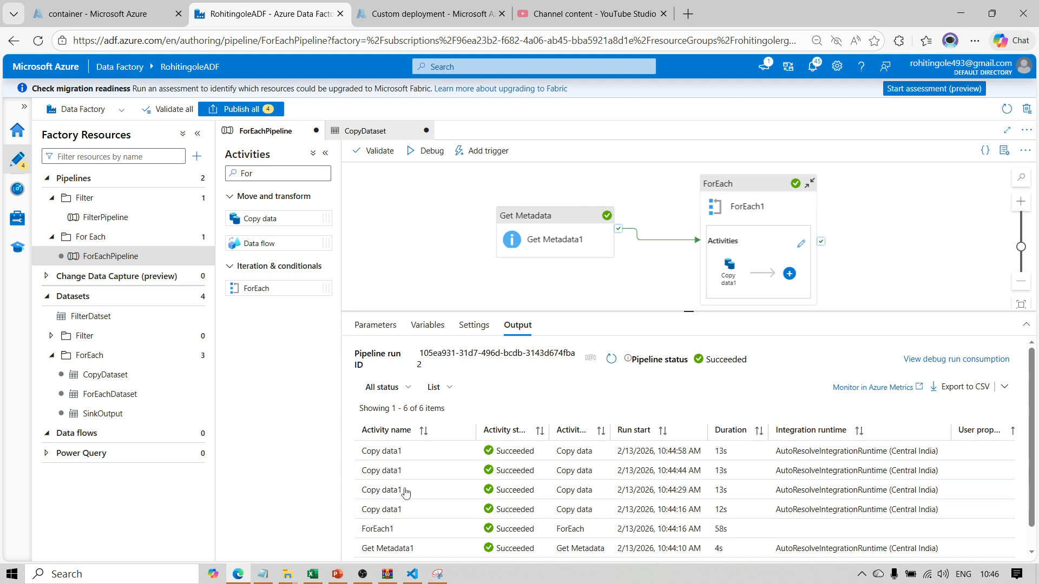
left_click(136, 9)
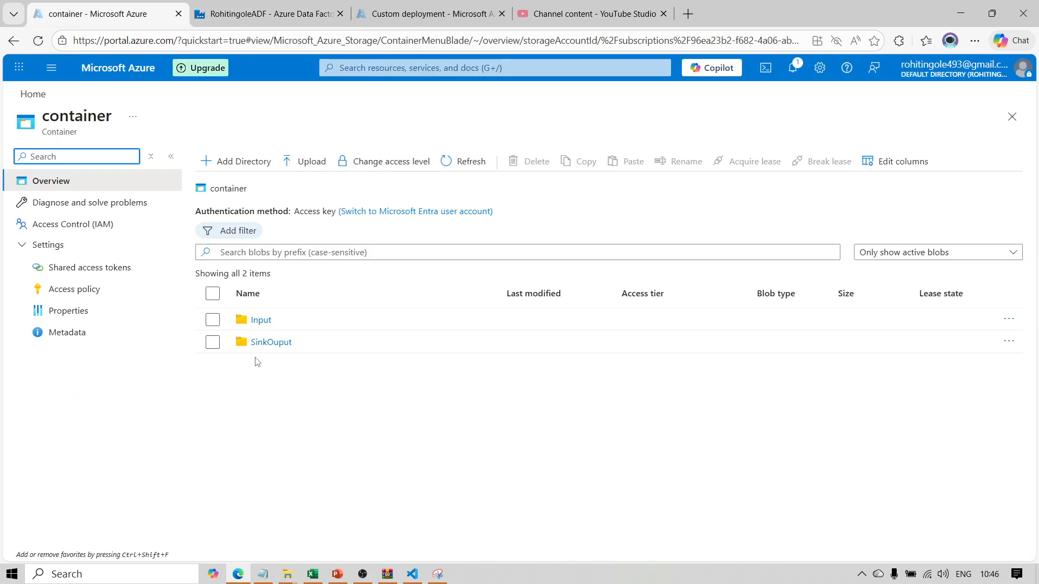
left_click(276, 348)
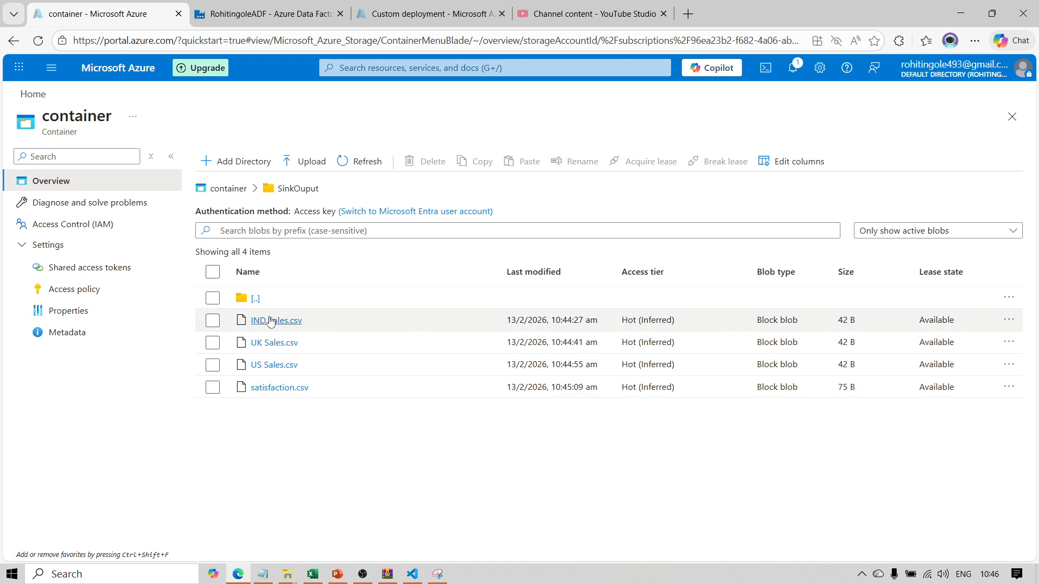
- Switch back to Azure Data Factory and review the dataset and field list argument options of Get Metadata1 without changing them
left_click(261, 6)
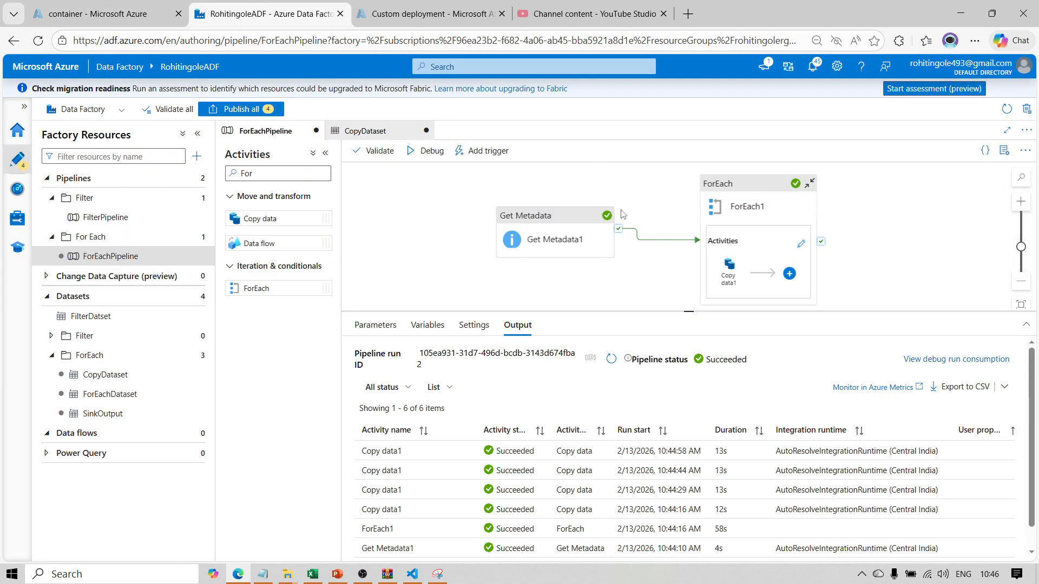
left_click(572, 216)
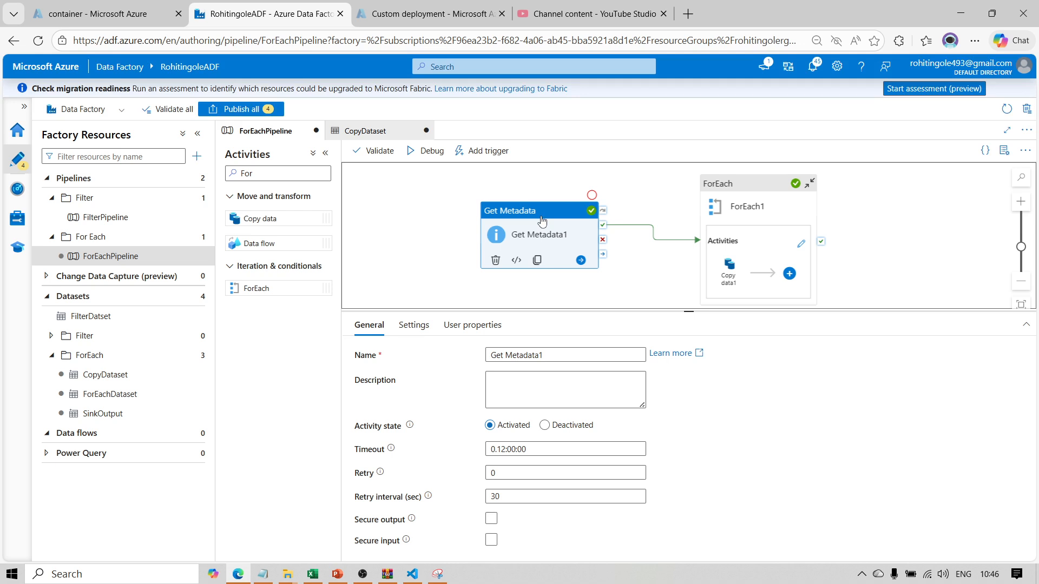
left_click(414, 326)
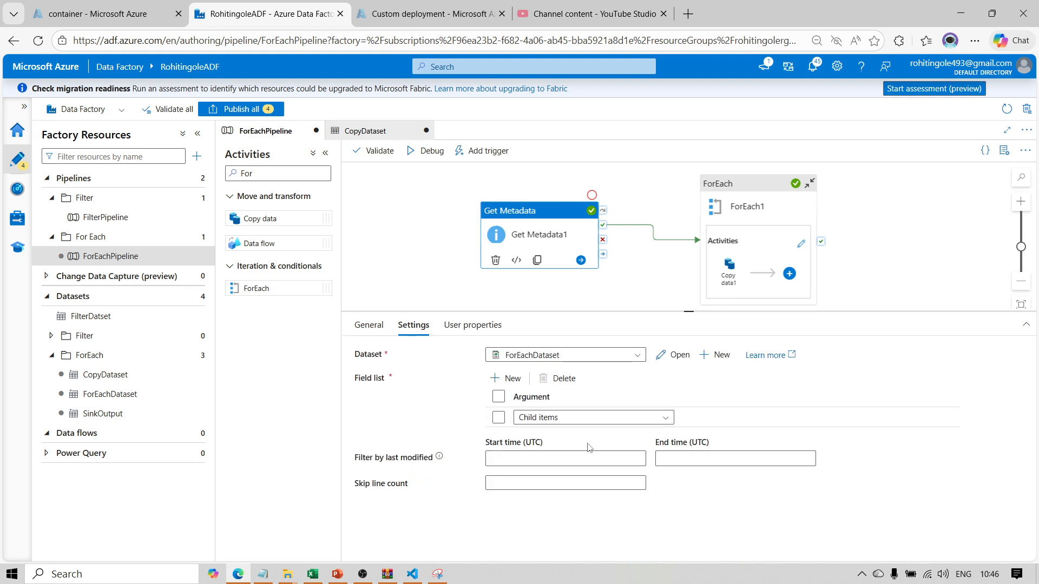
left_click(530, 422)
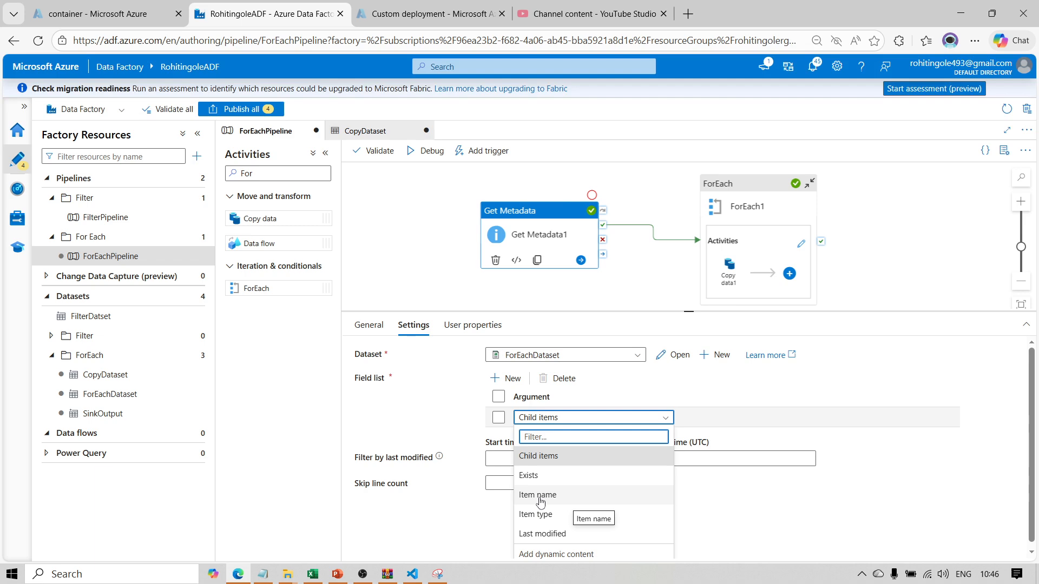
left_click(529, 300)
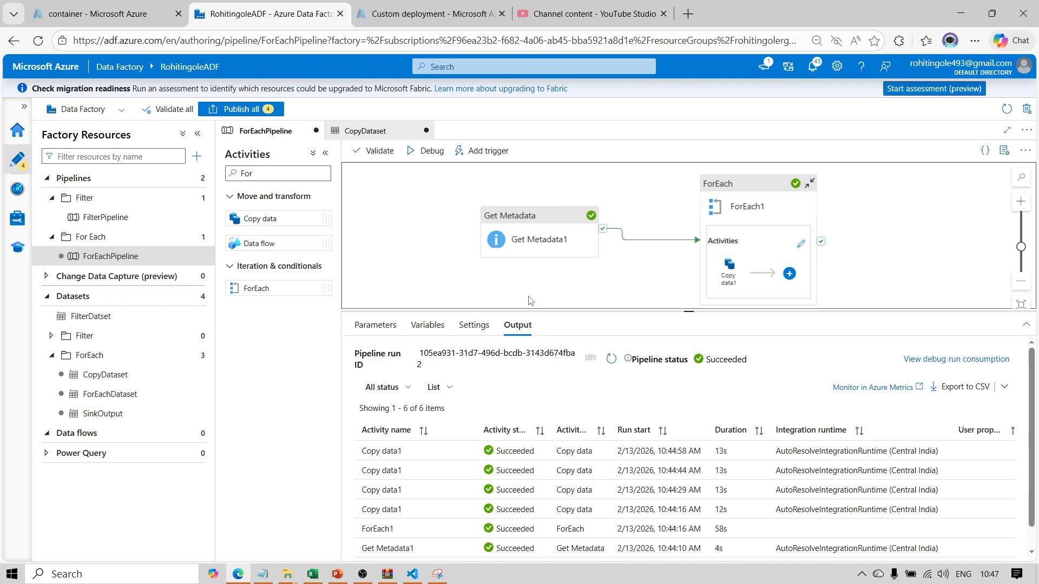
- Look inside the ForEach1 loop at its copy activity, return to the ForEachPipeline canvas and reopen the loop
left_click(744, 190)
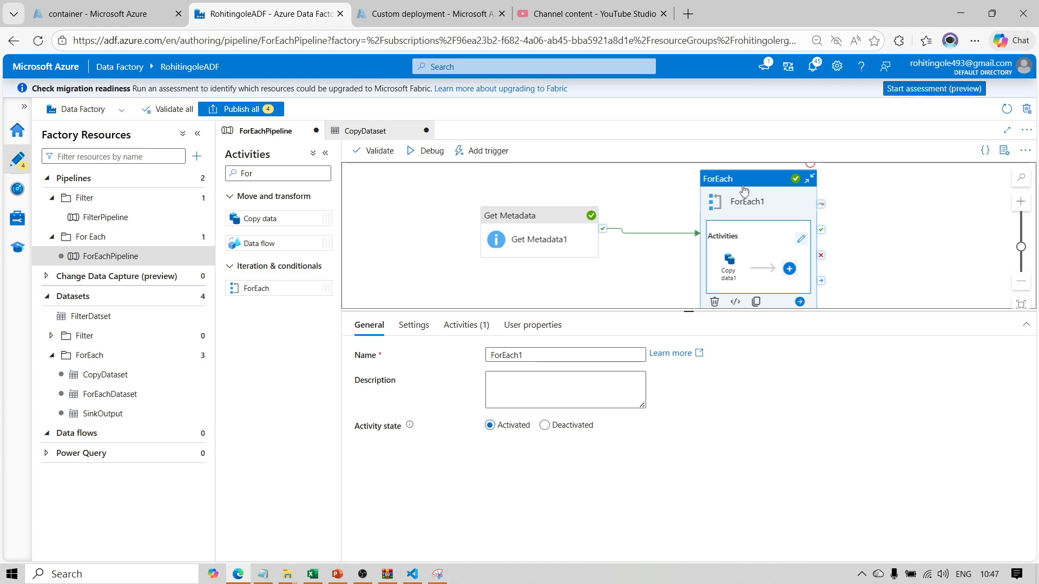
left_click(801, 244)
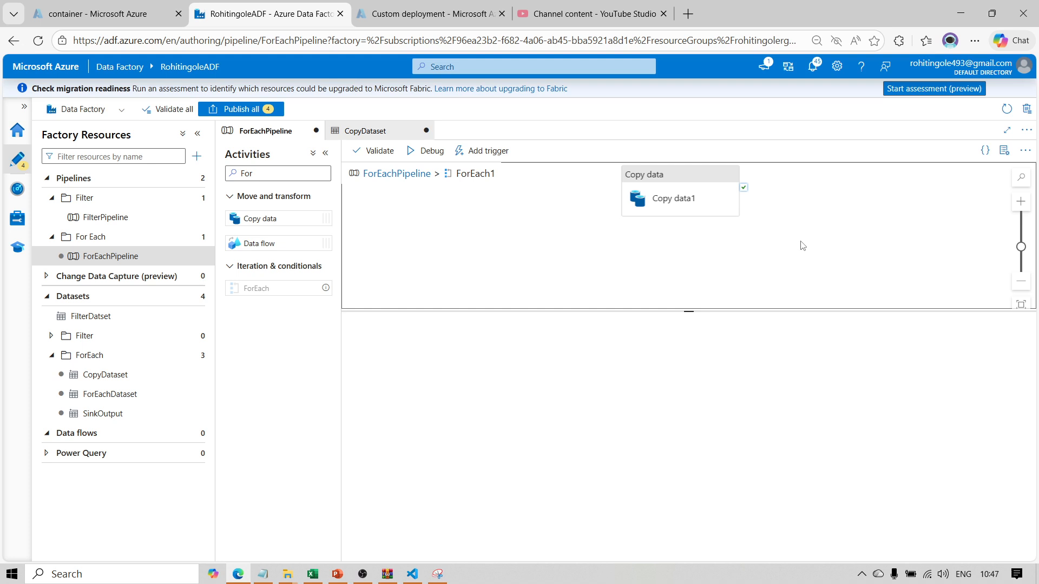
left_click(396, 178)
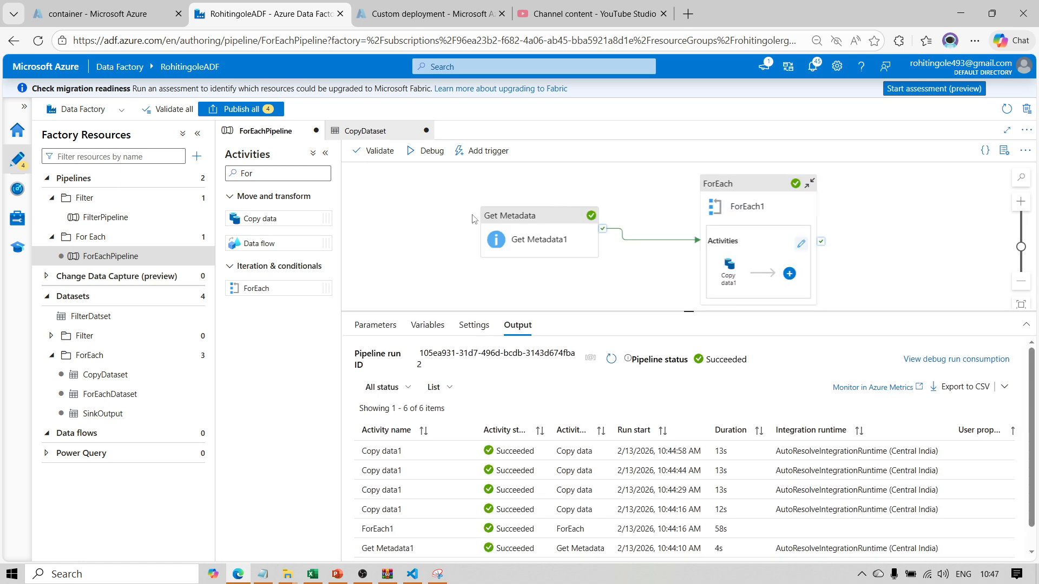
double_click(742, 195)
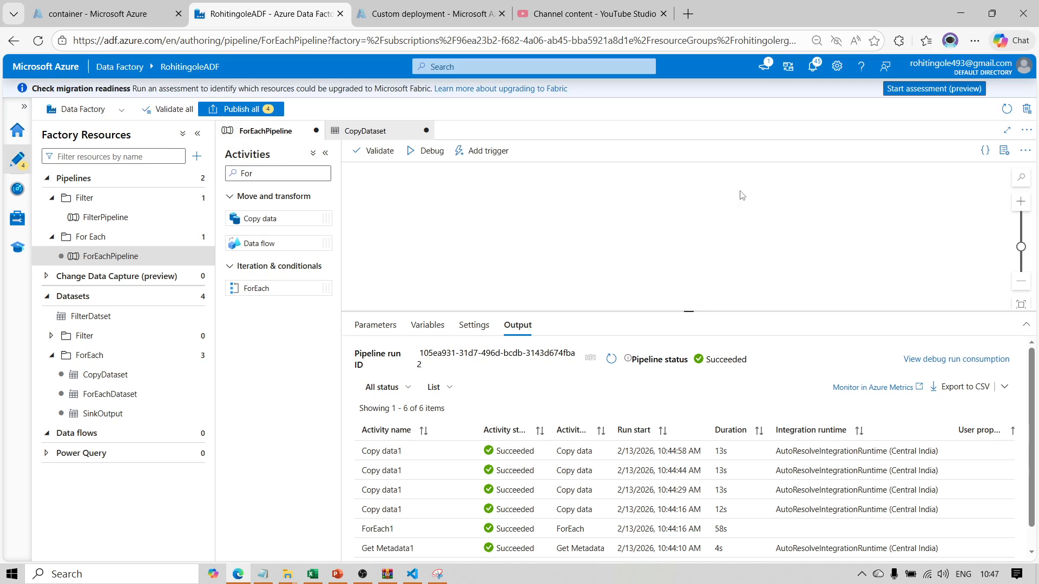